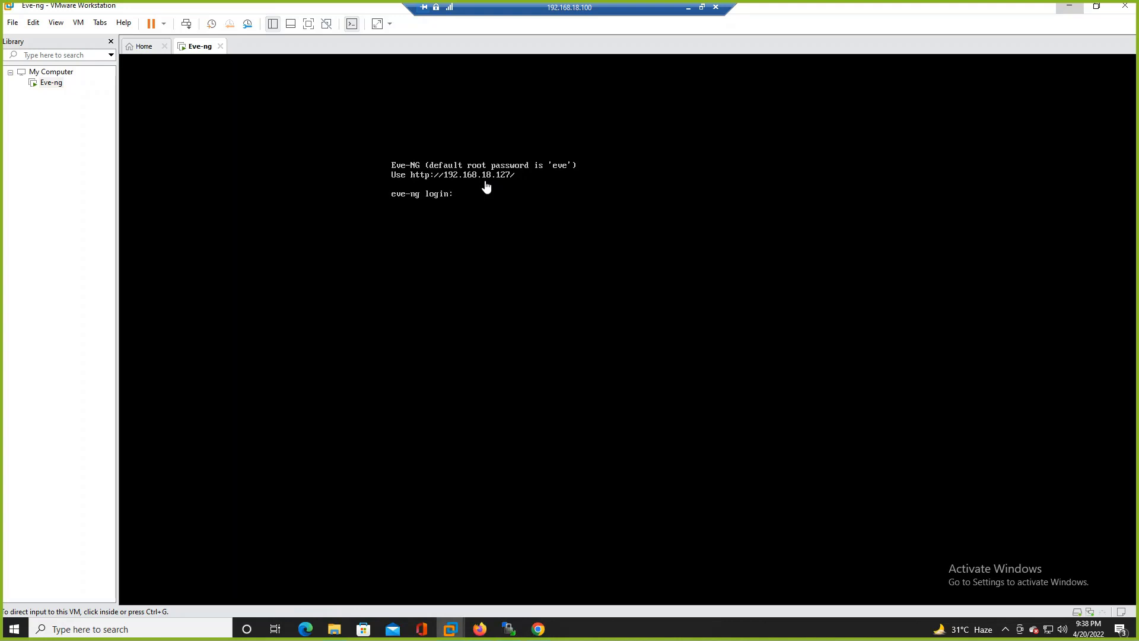
- Bring WinSCP back and browse the server side to /opt/unetlab/addons/qemu
left_click(512, 630)
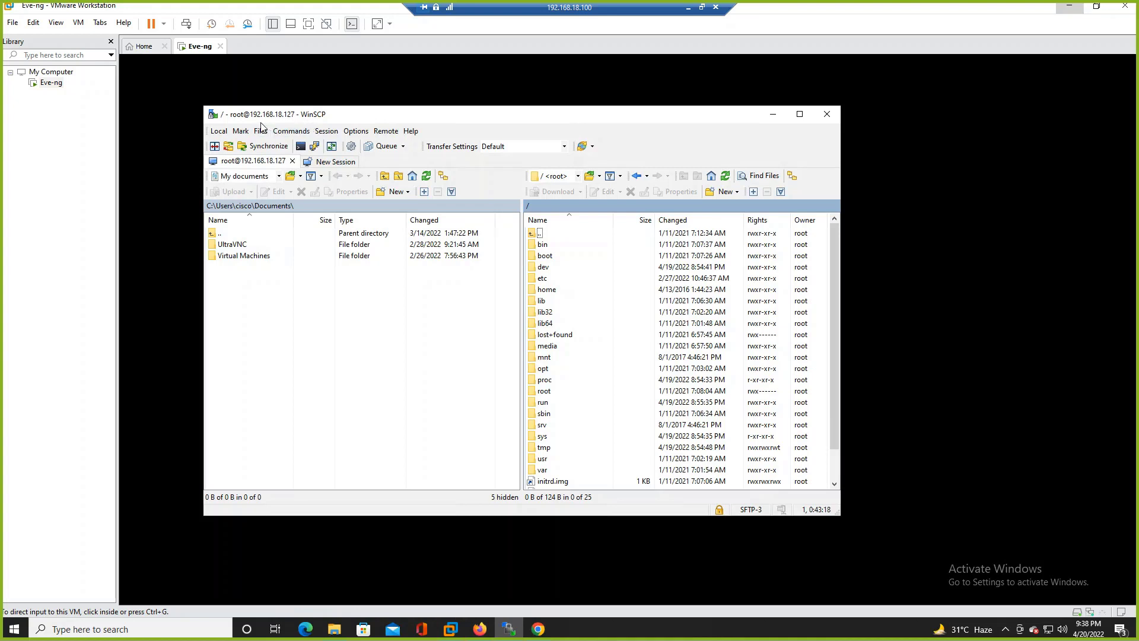
left_click_drag(266, 121, 453, 230)
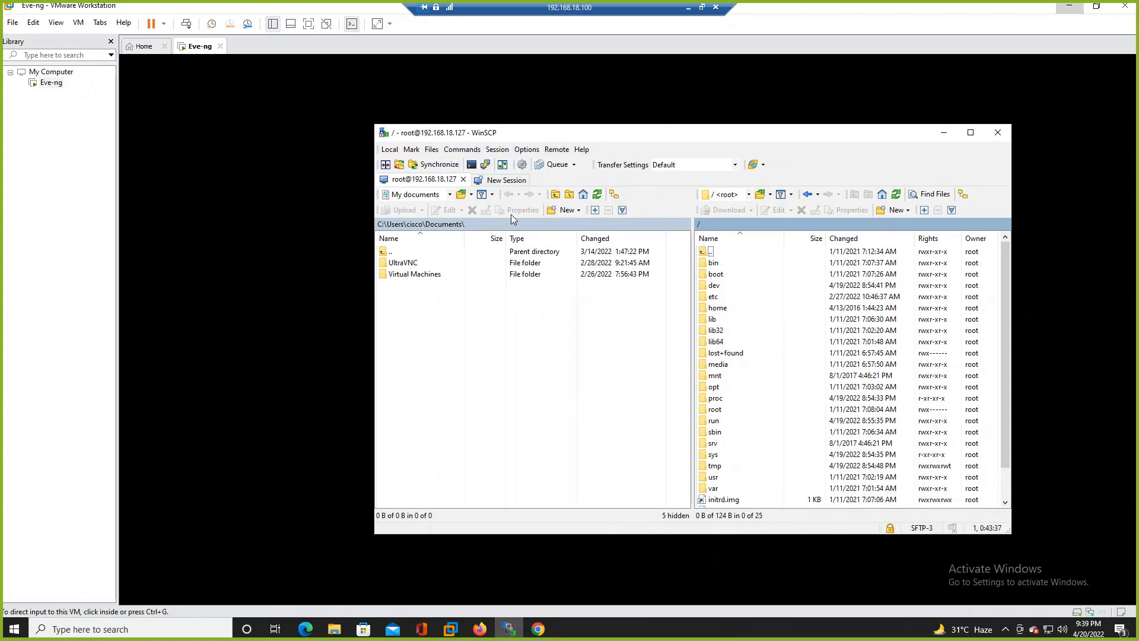
left_click(450, 195)
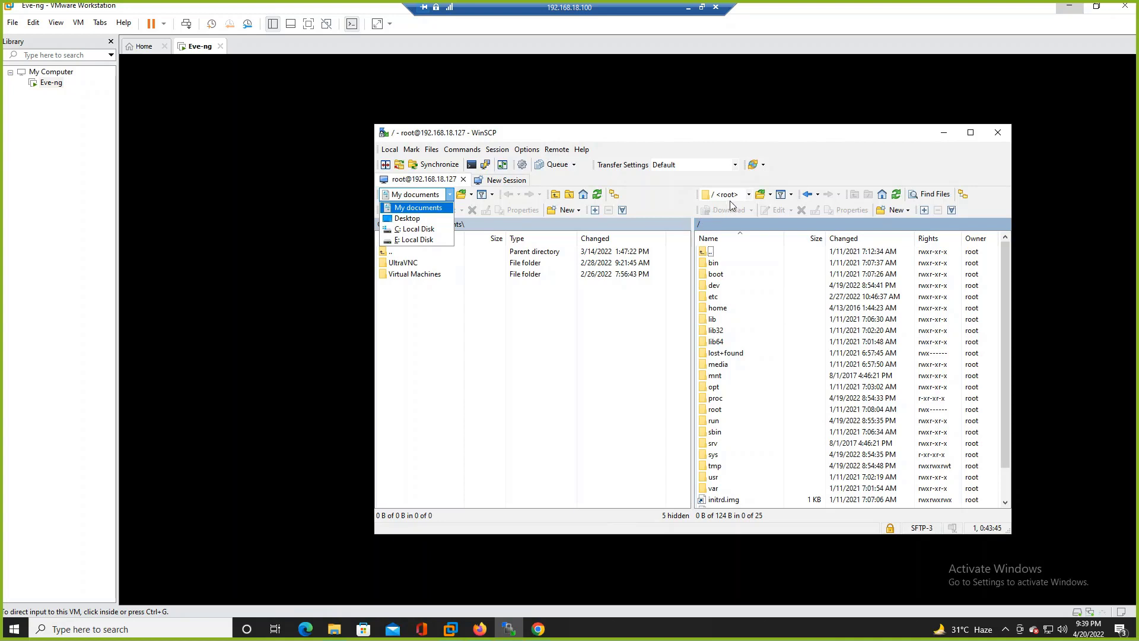
left_click(714, 388)
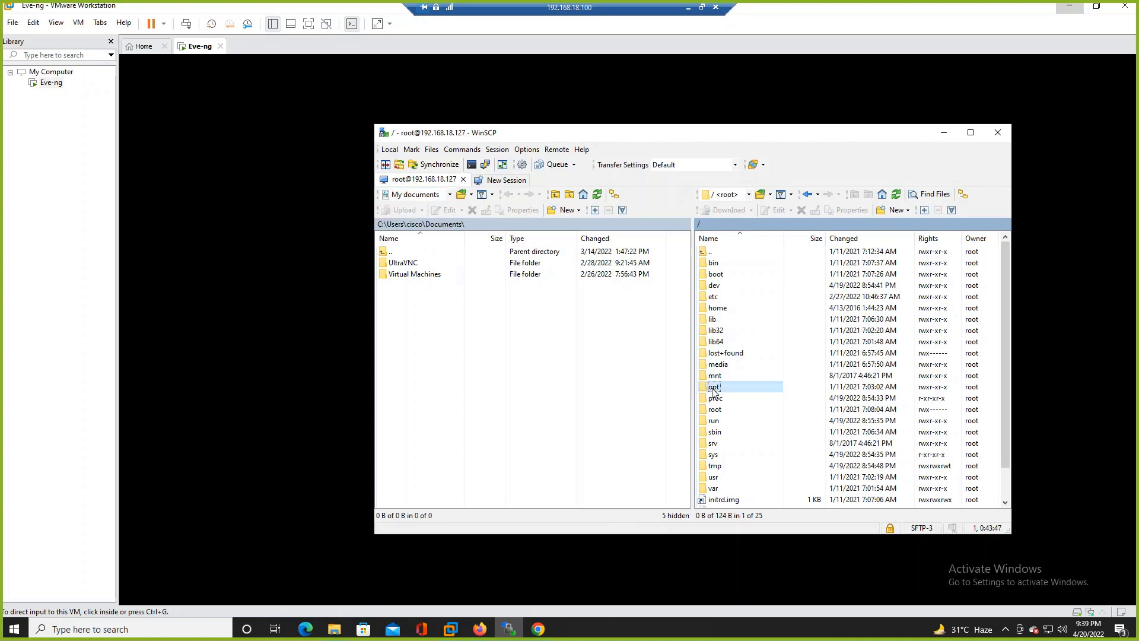
double_click(714, 388)
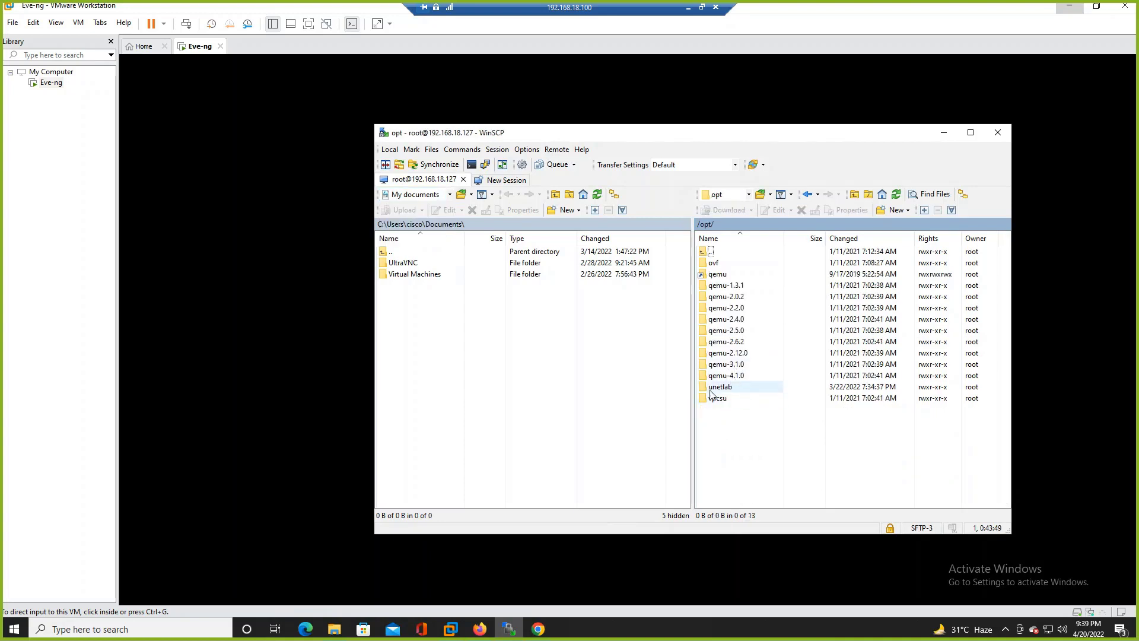
double_click(720, 388)
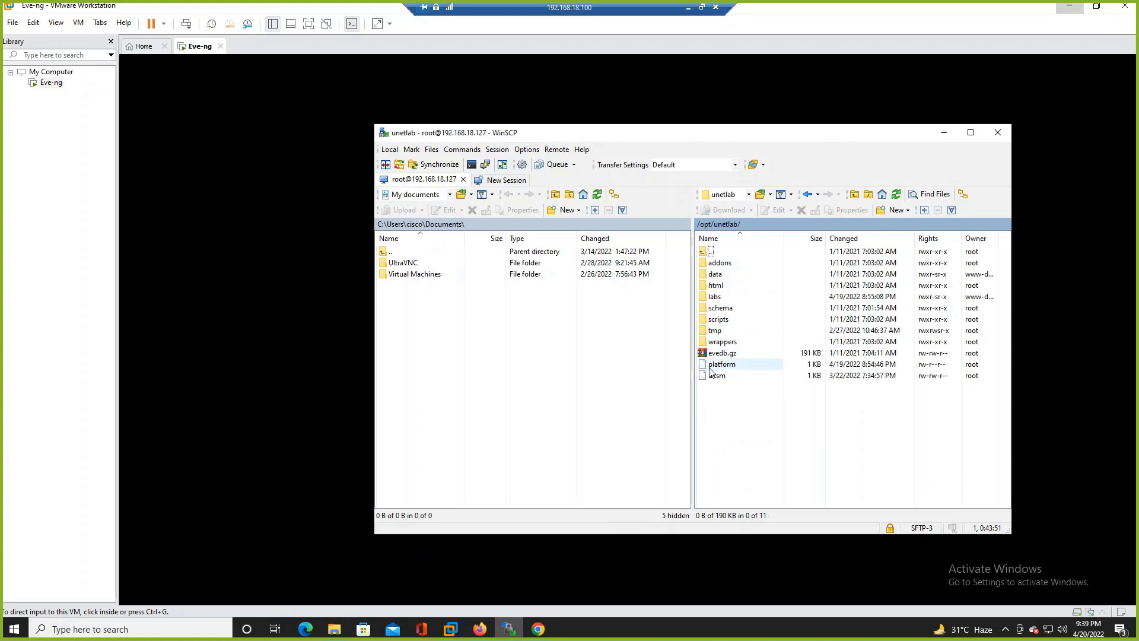
left_click(719, 265)
double_click(719, 268)
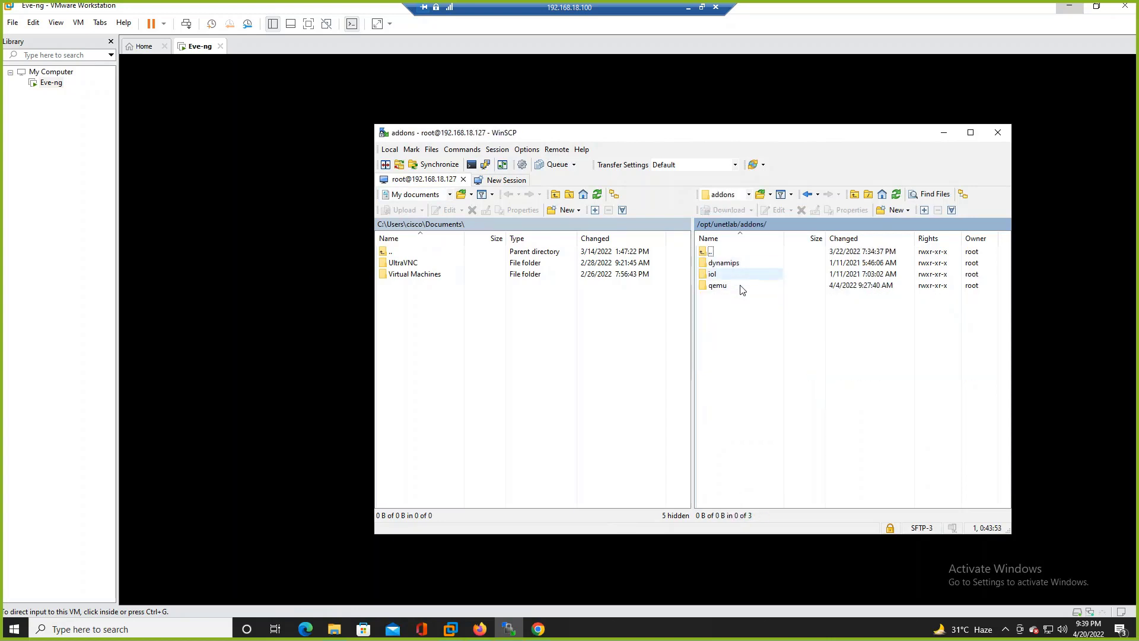
double_click(721, 290)
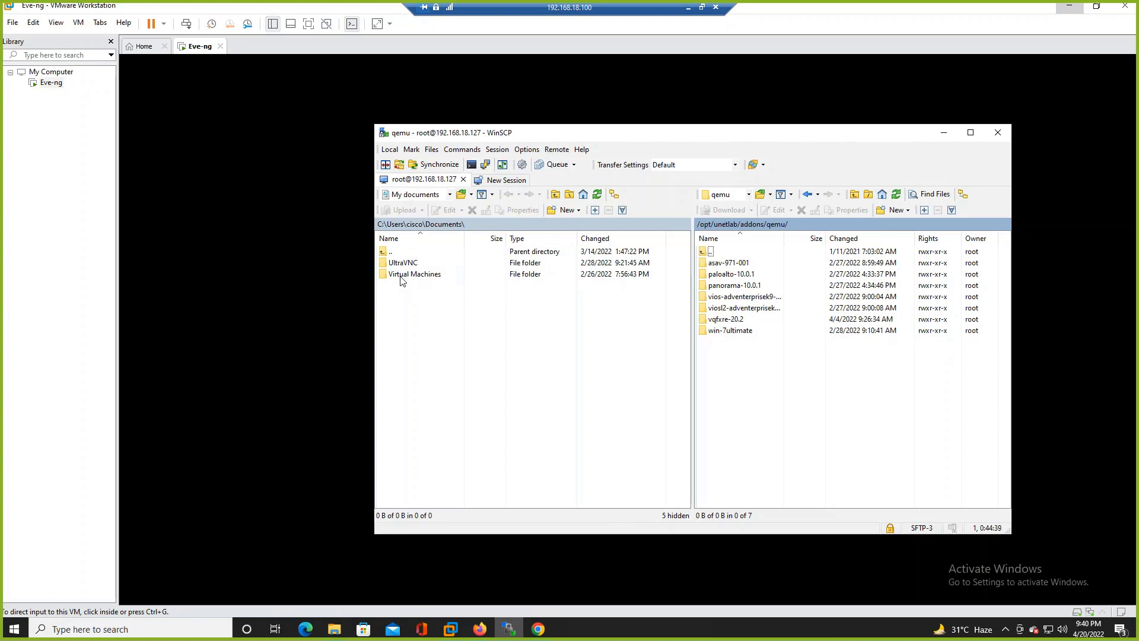
- Copy the vqfx-20.2 folder from the local Desktop into the server's qemu folder
left_click(451, 199)
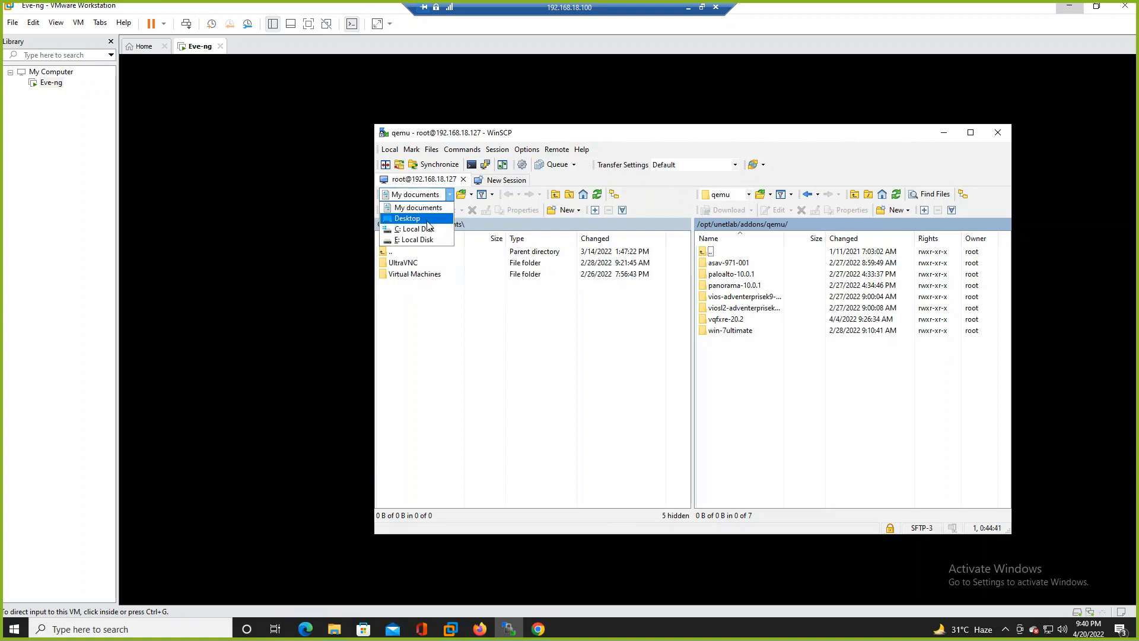
left_click(433, 220)
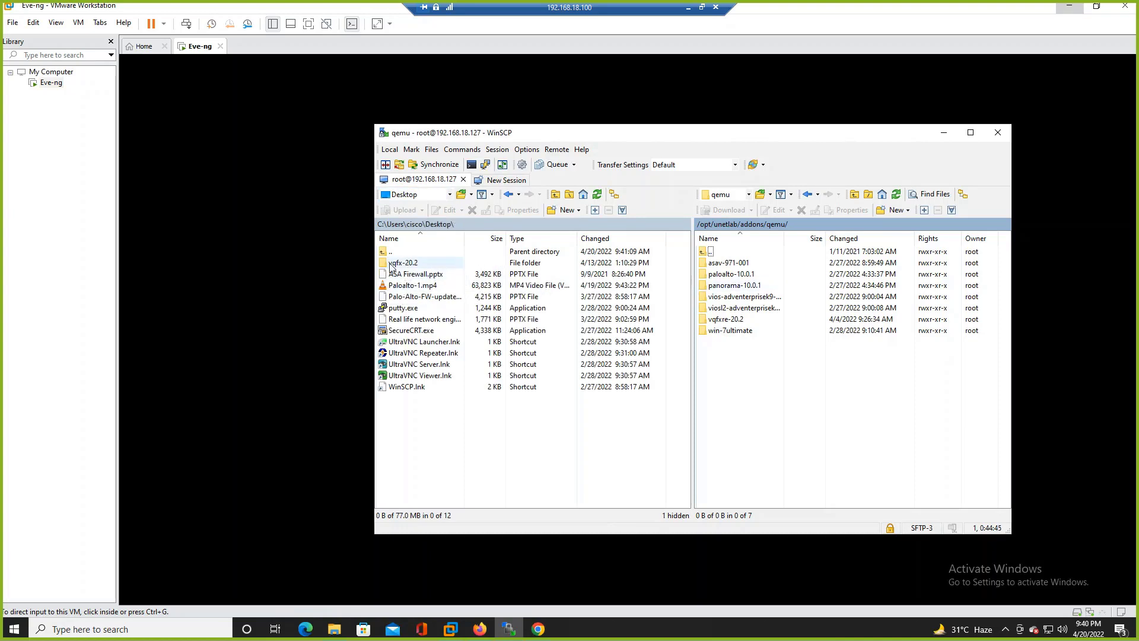
left_click_drag(405, 263, 533, 426)
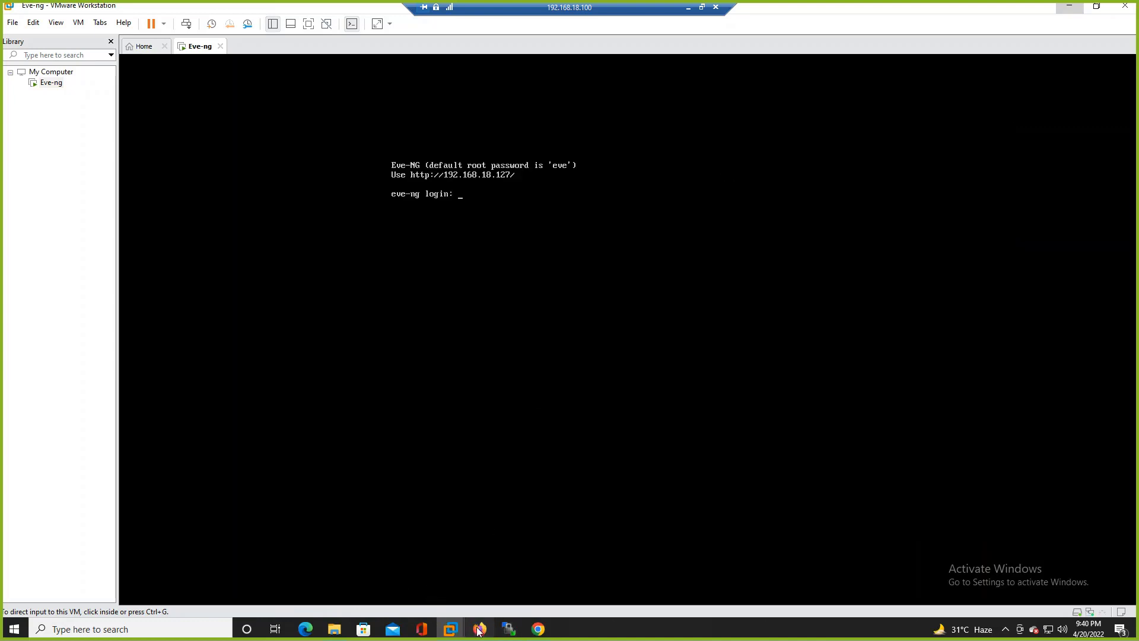
- Start a new node on the EVE-NG canvas using the Palo Alto template
left_click(478, 628)
right_click(392, 173)
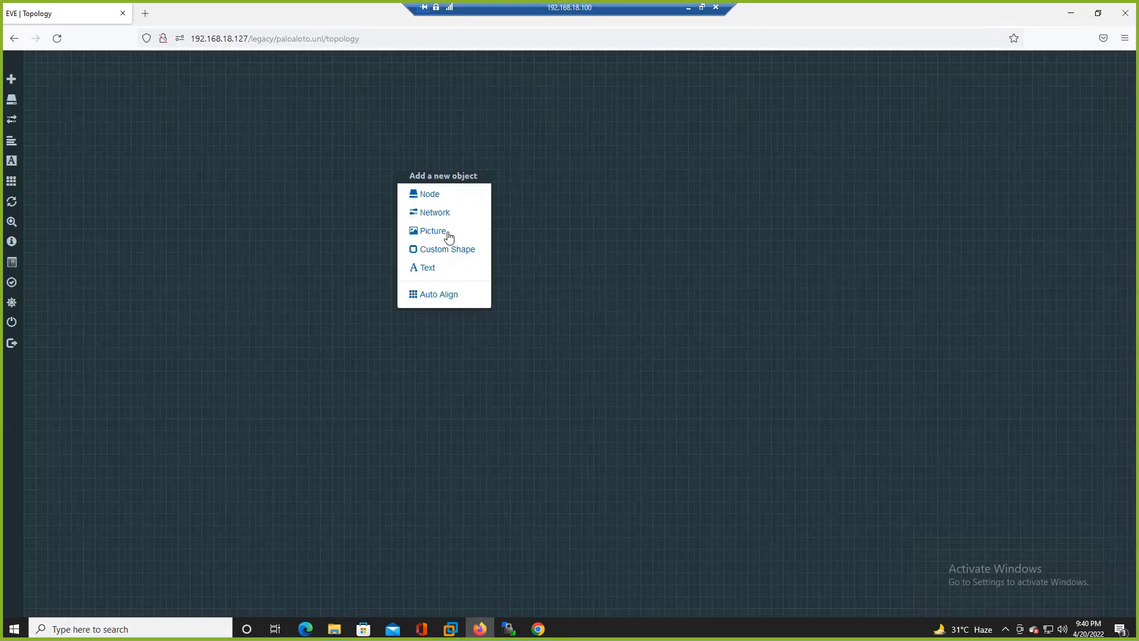
left_click(436, 196)
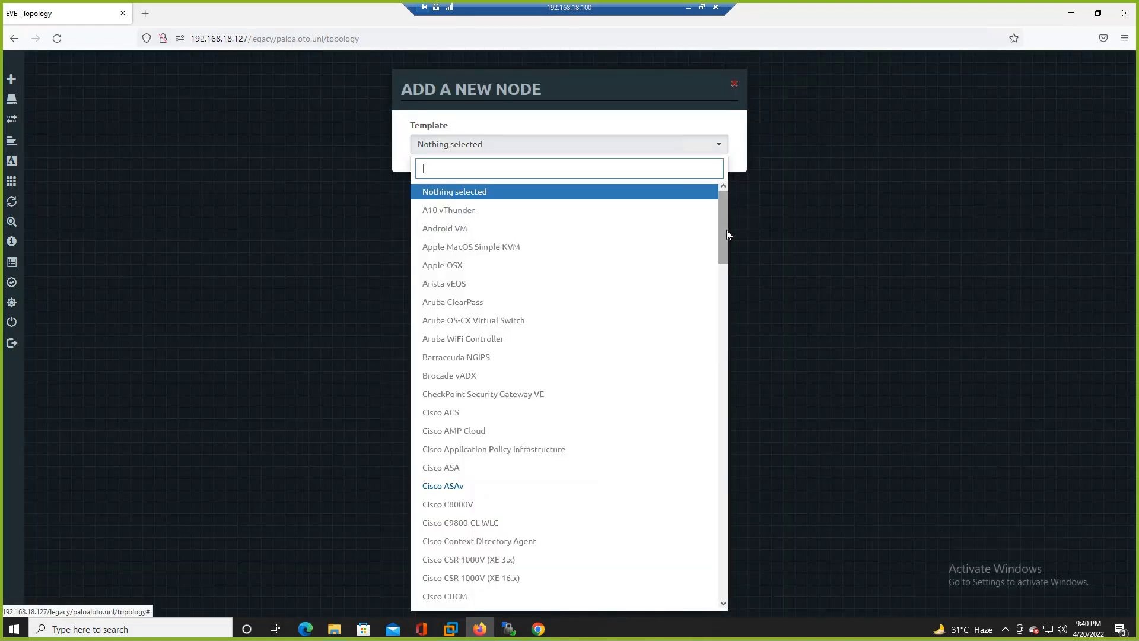
left_click_drag(726, 230, 707, 499)
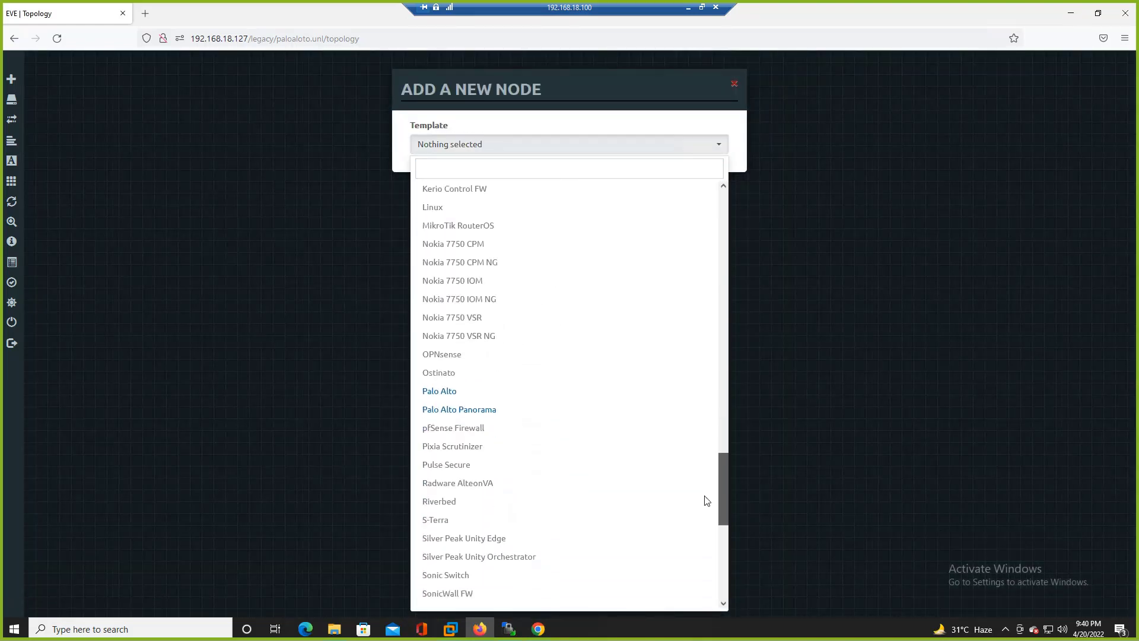
left_click(448, 394)
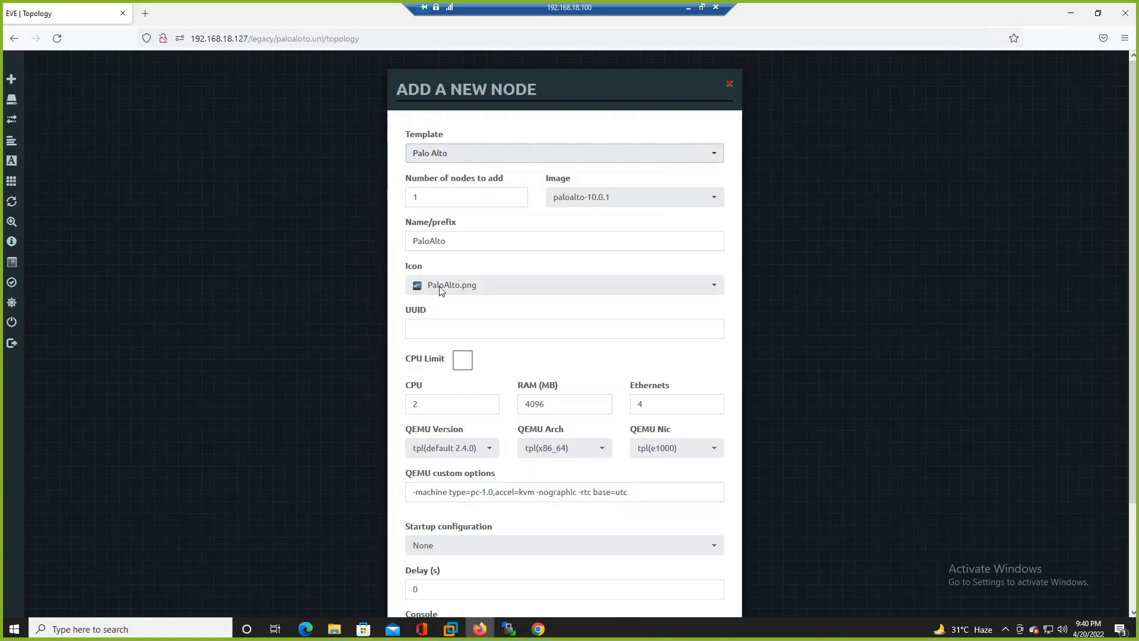
- Set the PaloAlto node's console type to telnet and save the node
scroll(446, 231, "down", 2)
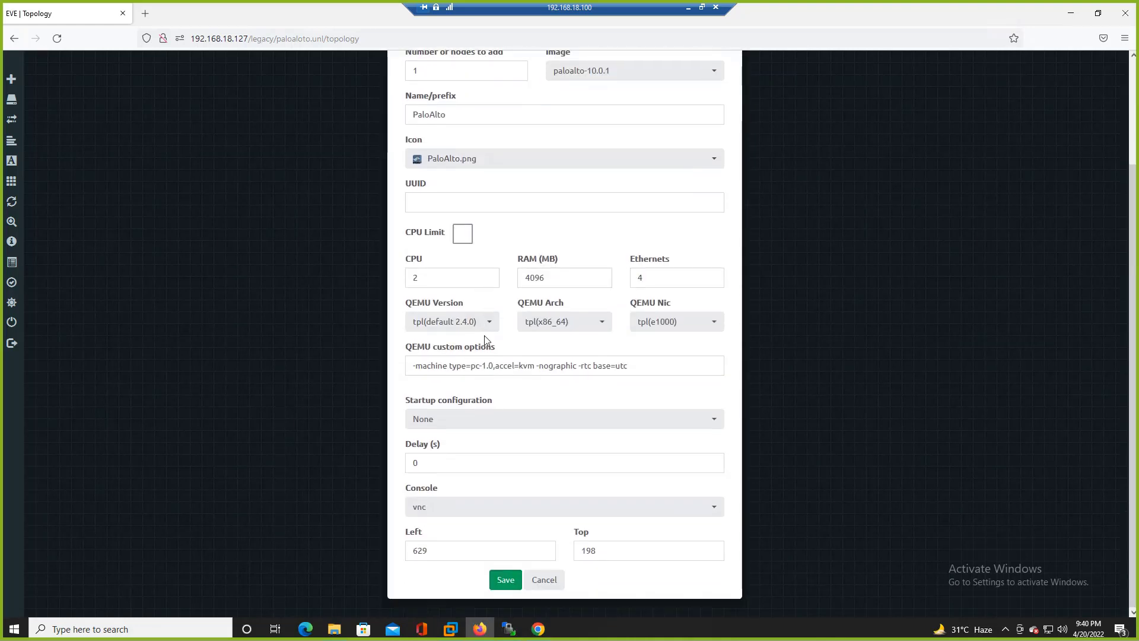
left_click(472, 512)
left_click(460, 528)
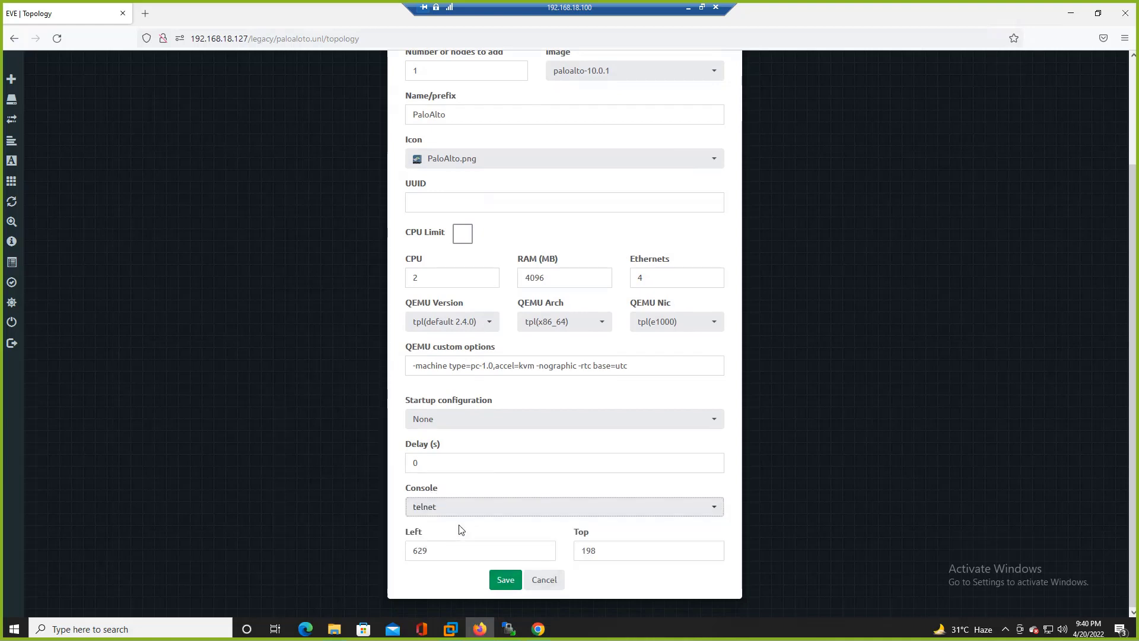
left_click(468, 510)
left_click(447, 549)
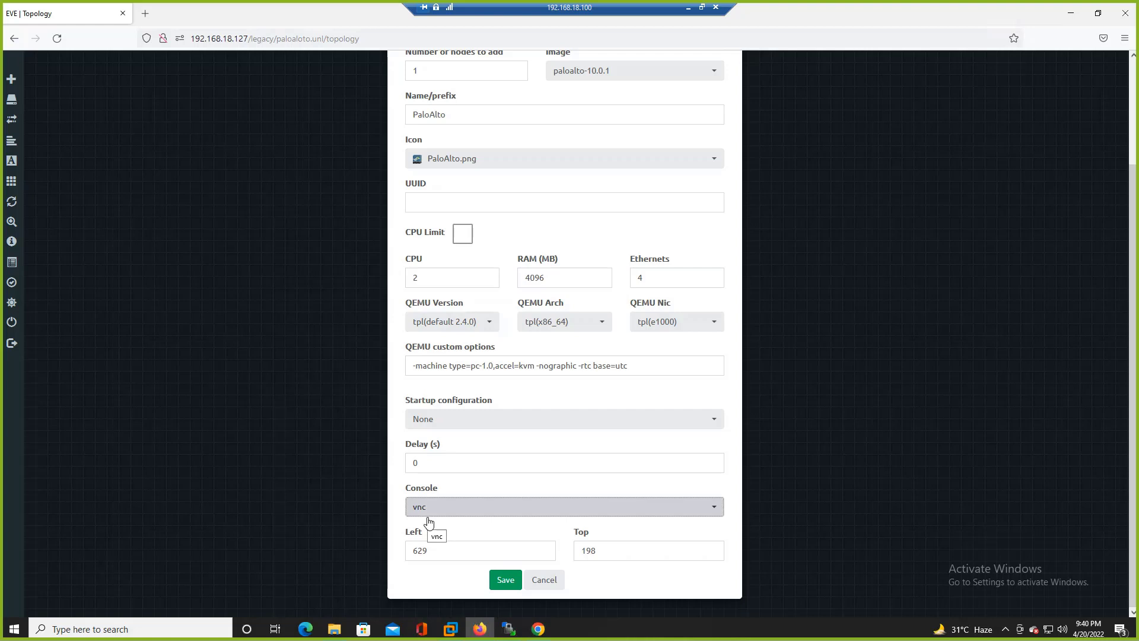
left_click(445, 507)
left_click(444, 533)
left_click(506, 580)
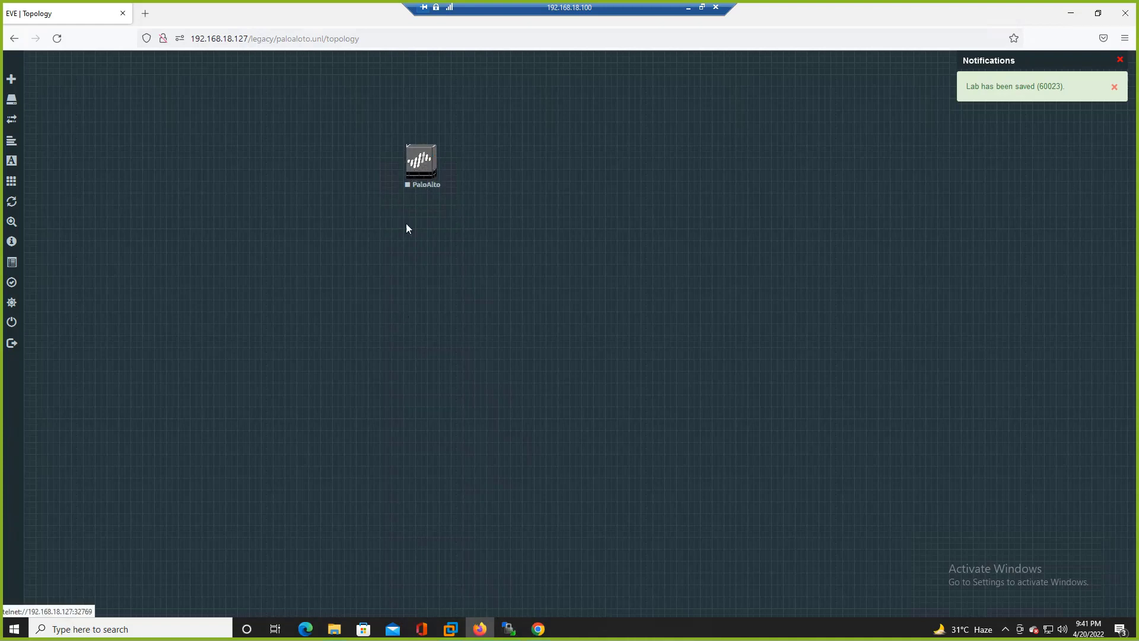
- Open the new node dialog, then dismiss it without adding anything
right_click(456, 251)
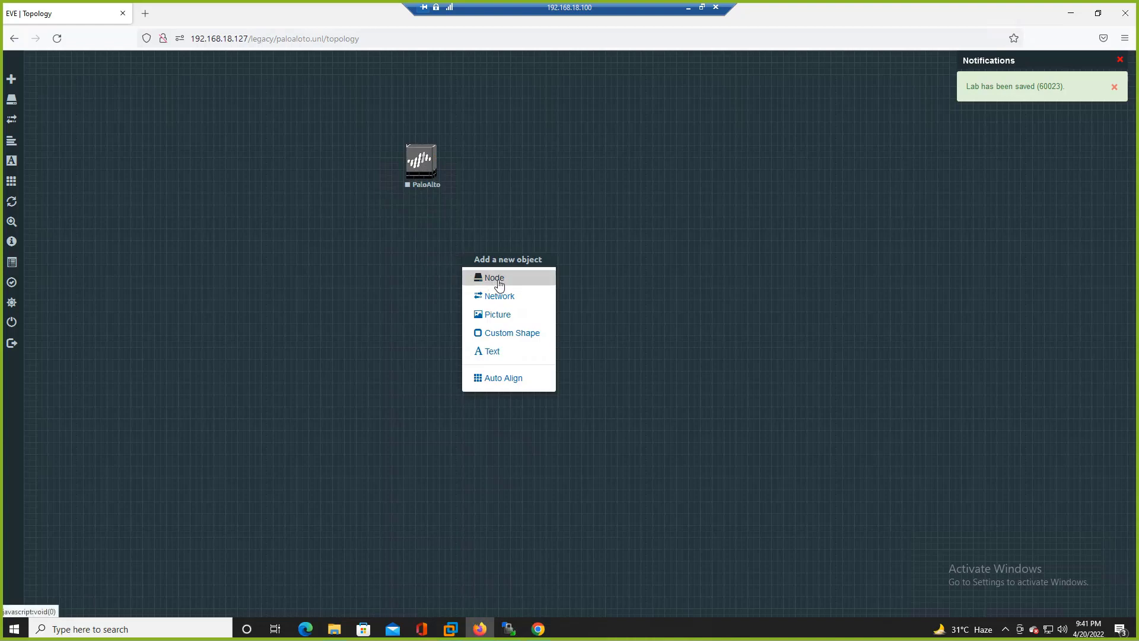
left_click(496, 280)
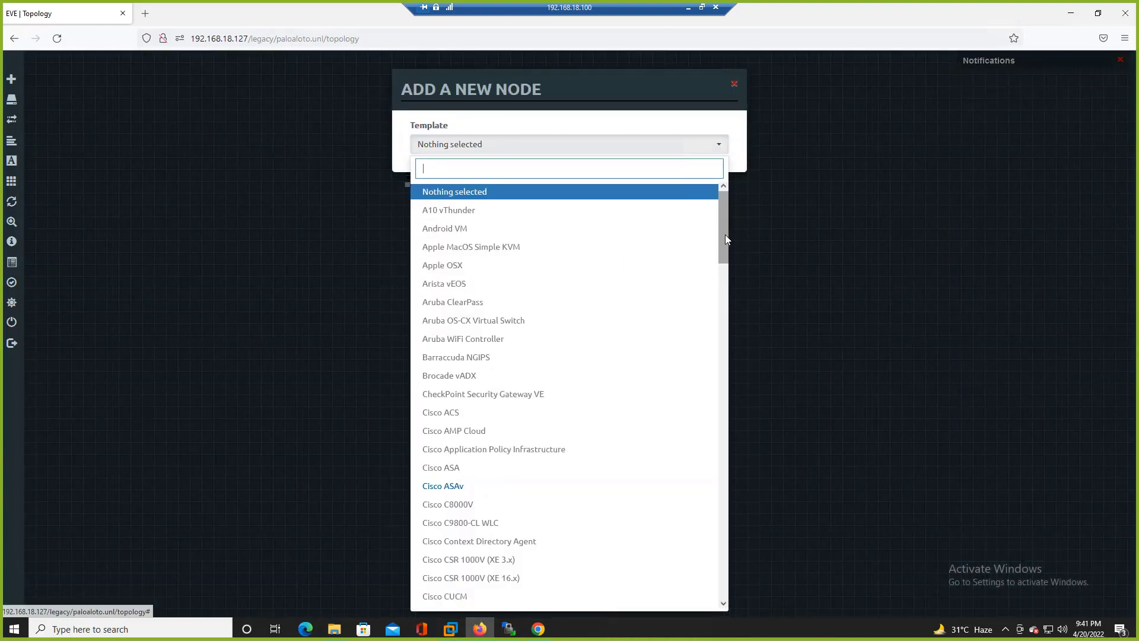
left_click_drag(725, 234, 723, 328)
scroll(706, 384, "down", 5)
left_click(356, 440)
left_click(469, 333)
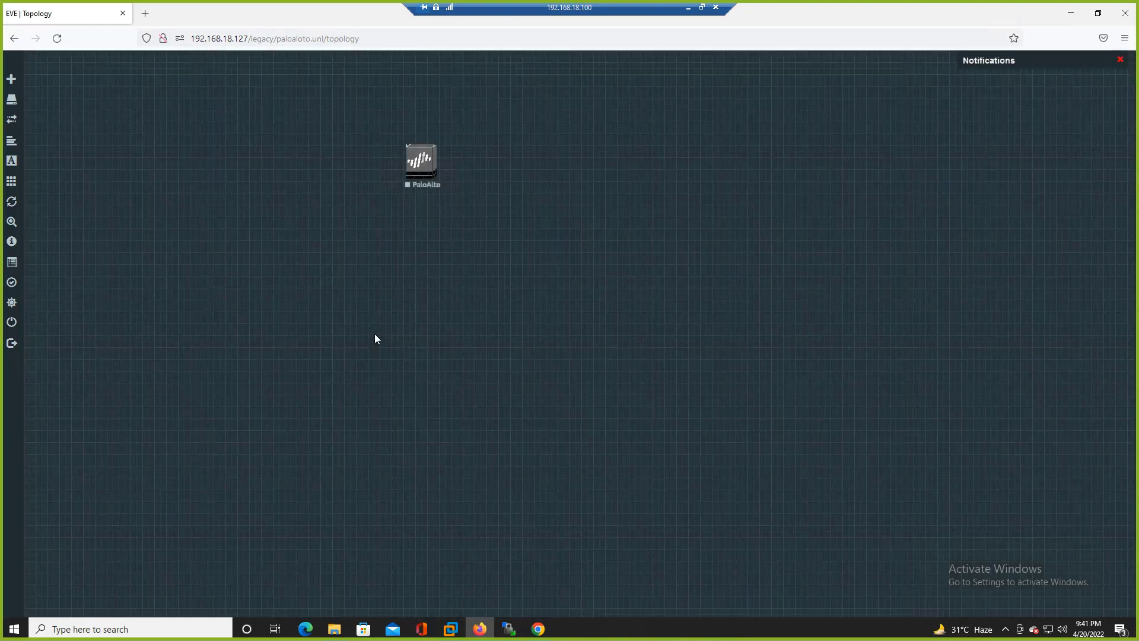
- Add a network named Net of type Management(Cloud0) and save it
right_click(376, 335)
left_click(420, 379)
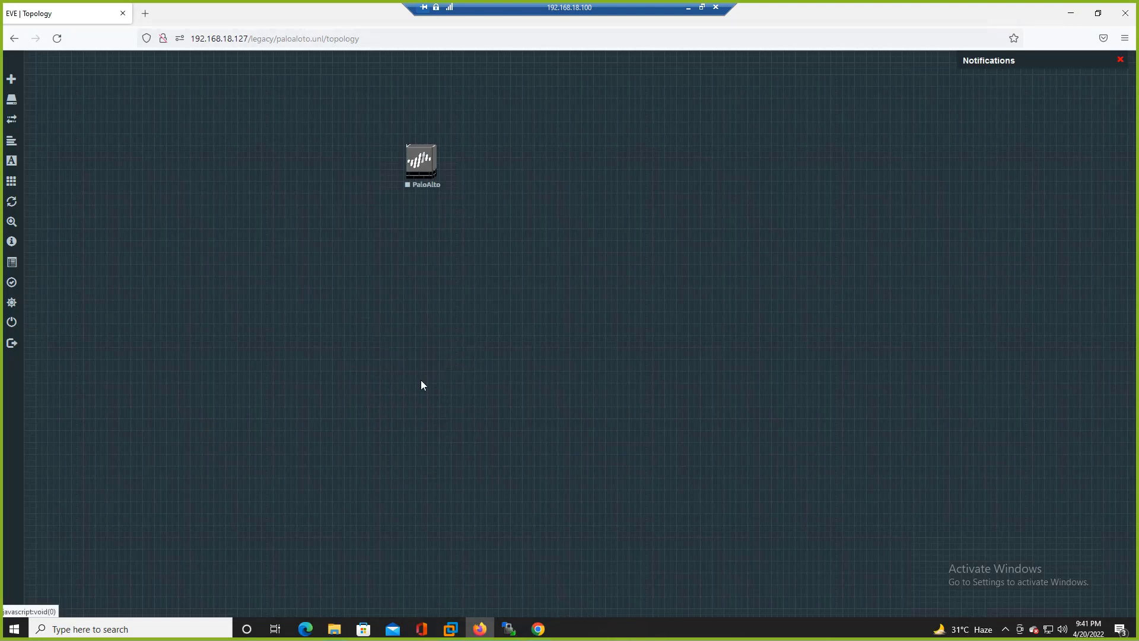
left_click(593, 201)
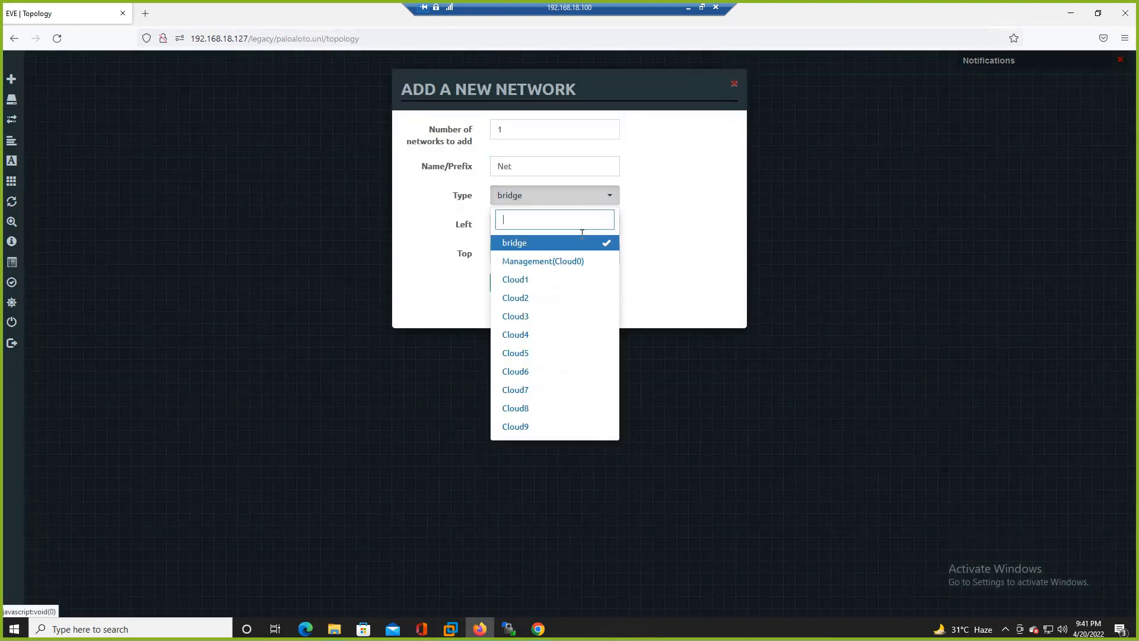
left_click(559, 265)
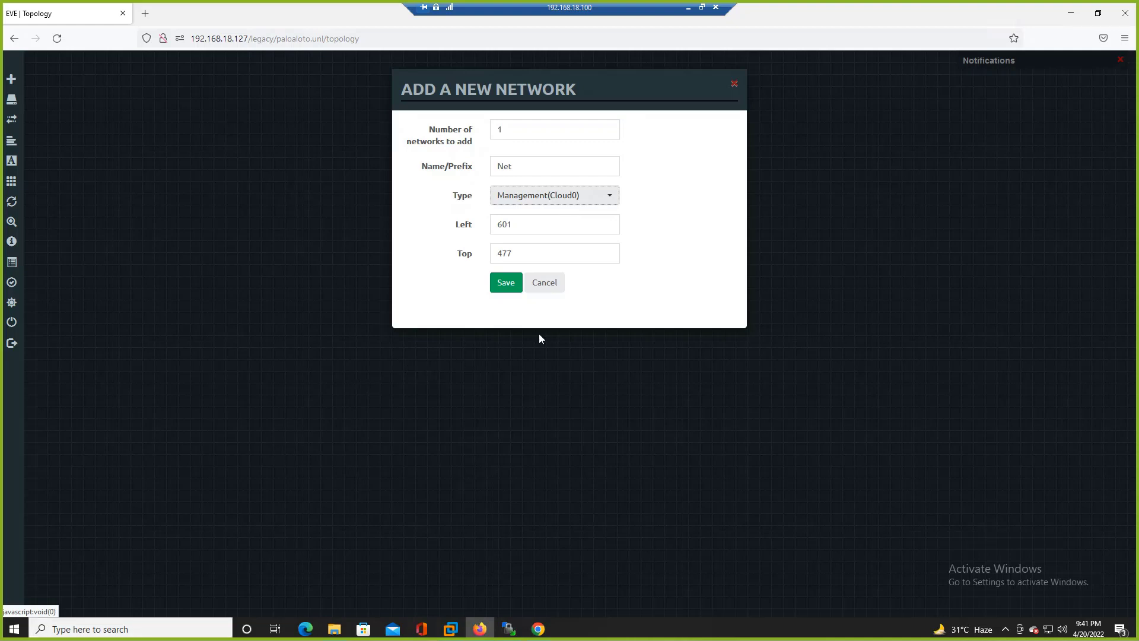
left_click(508, 283)
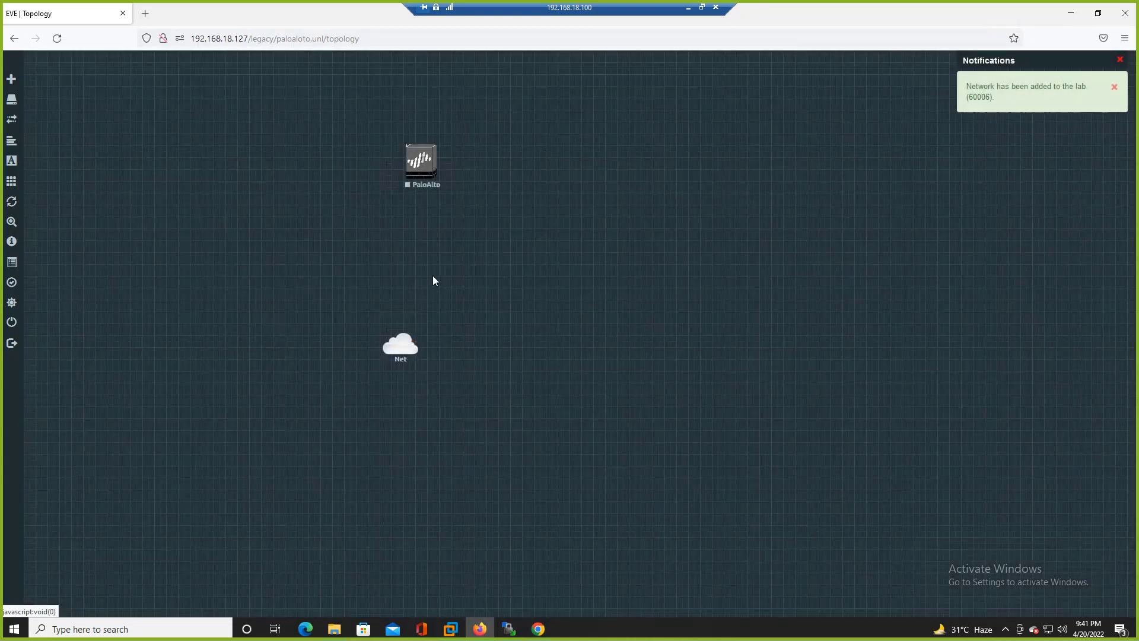
left_click(502, 630)
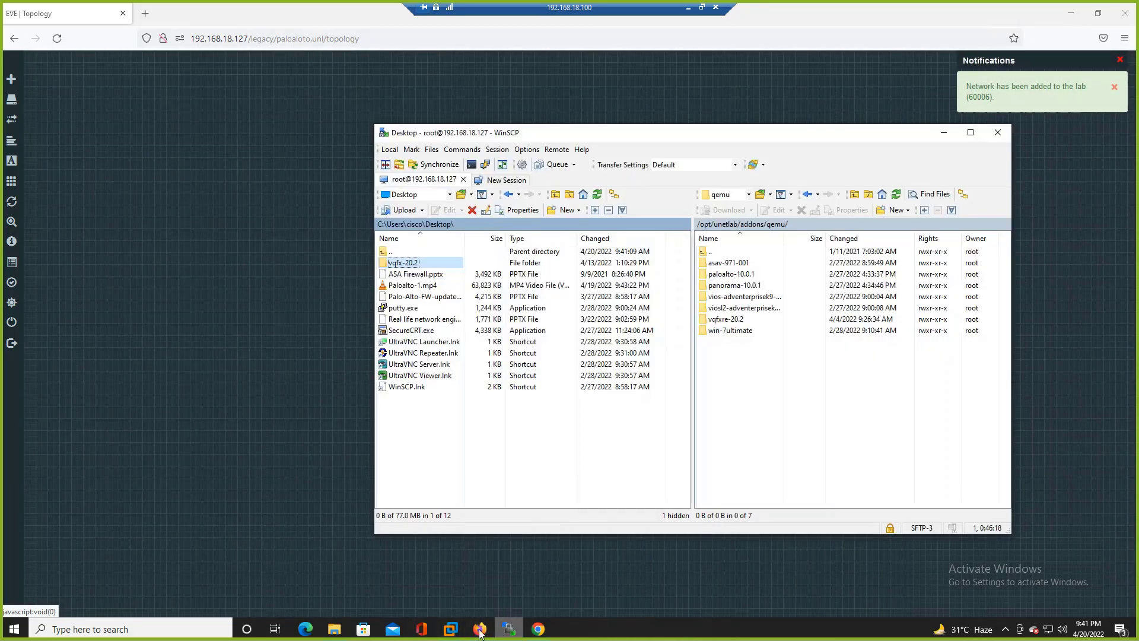
left_click(450, 629)
left_click(497, 556)
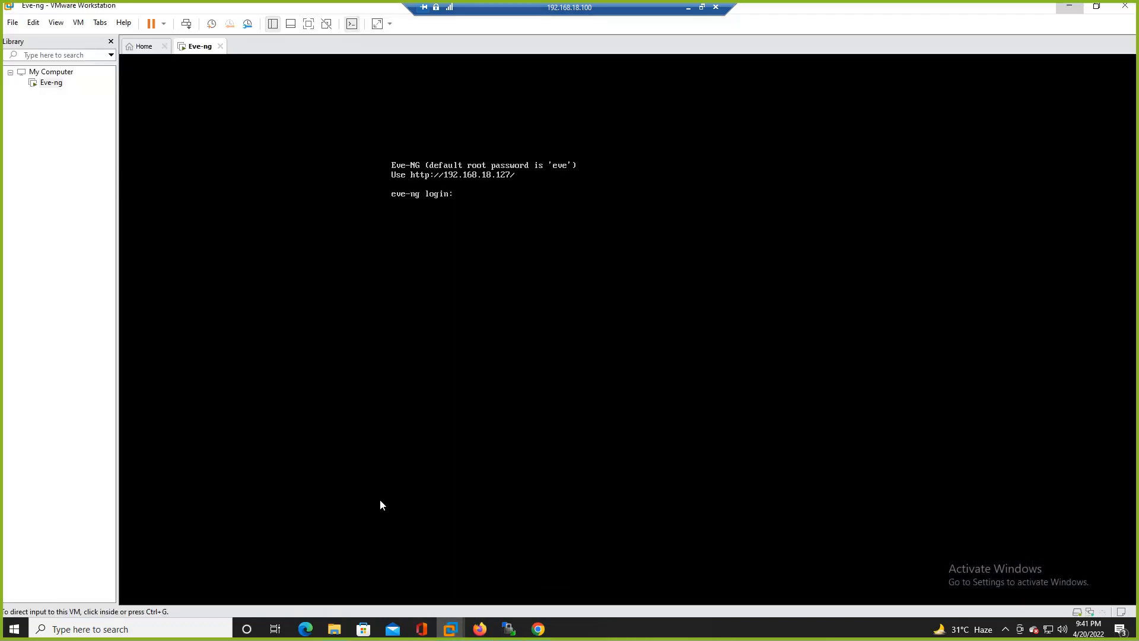
right_click(50, 87)
left_click(70, 315)
left_click(405, 181)
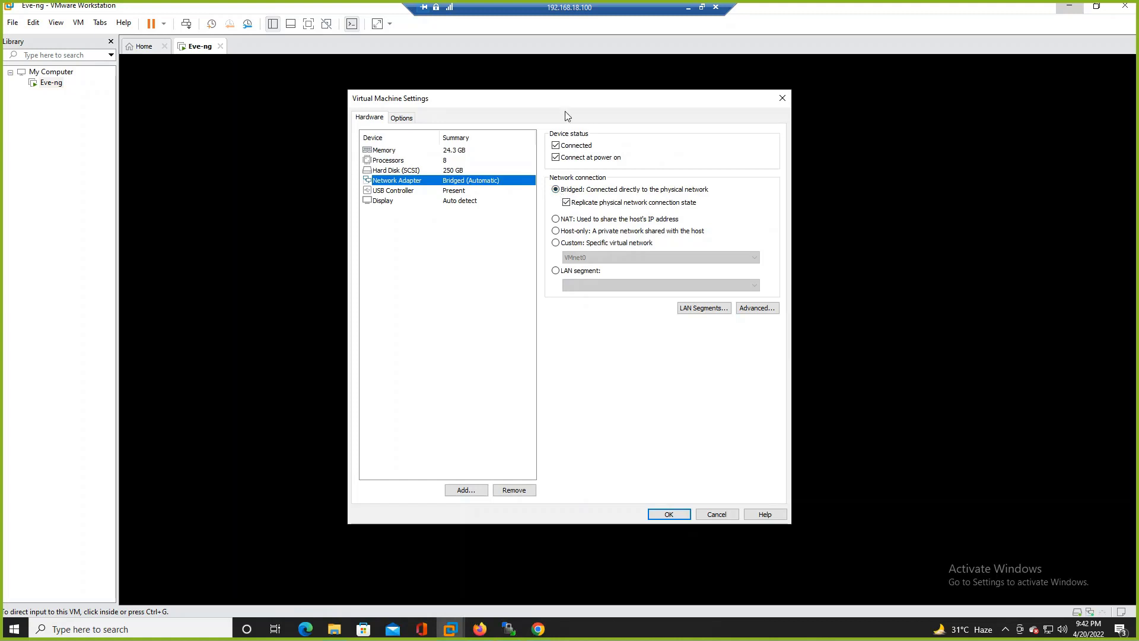
left_click_drag(599, 103, 837, 81)
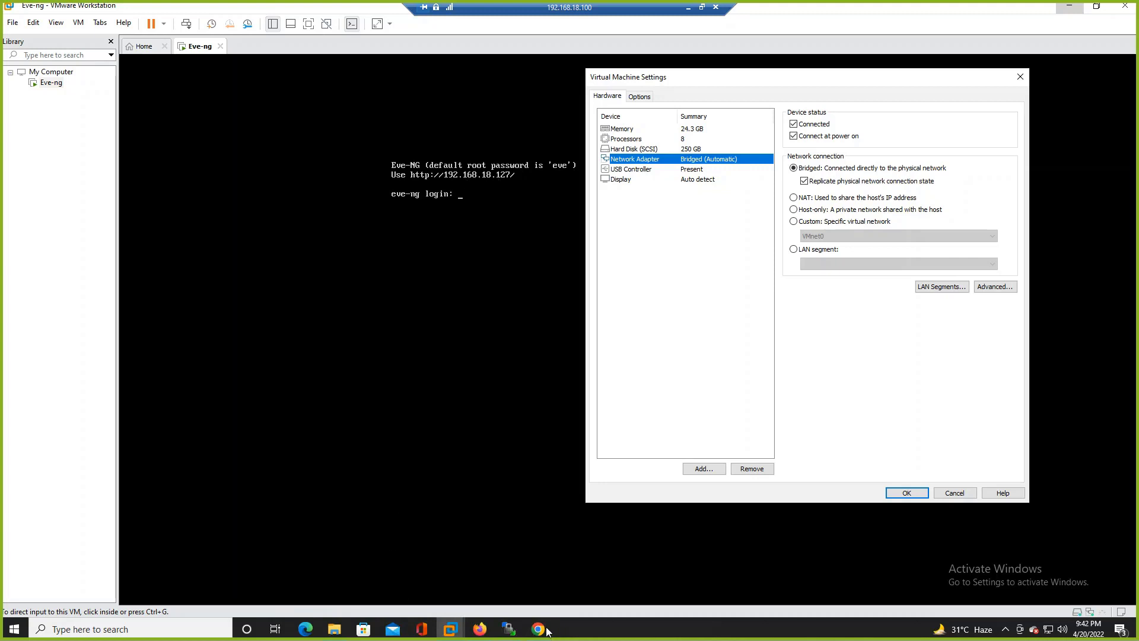
left_click(480, 630)
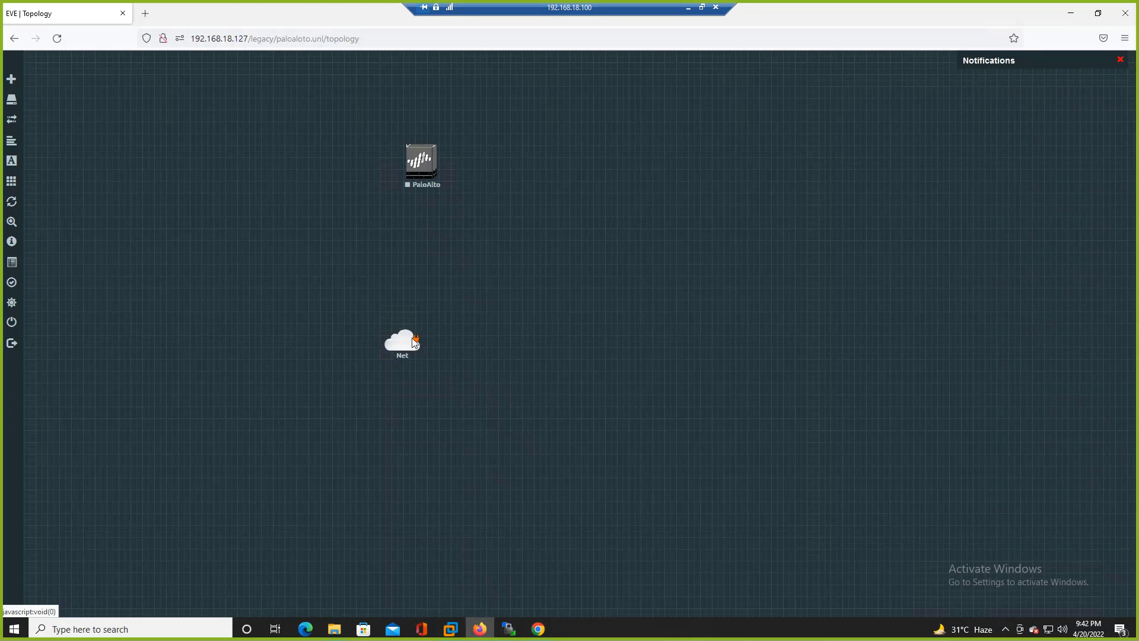
- Cable the Net cloud to the PaloAlto mgmt interface and place the cloud below the node
left_click_drag(414, 342, 438, 323)
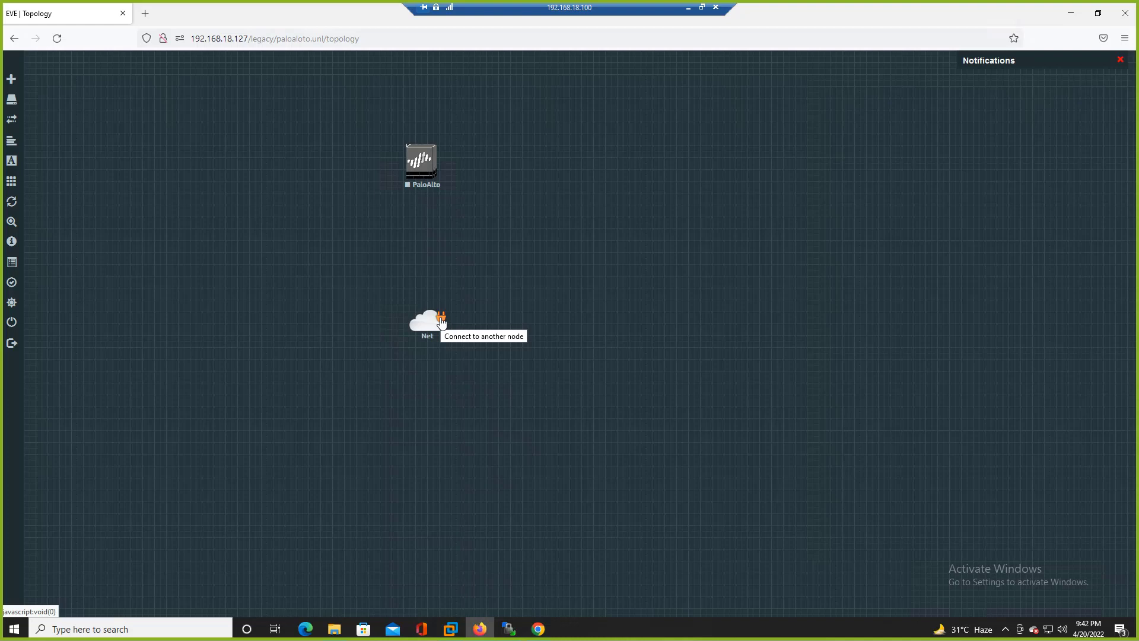
left_click_drag(441, 321, 444, 247)
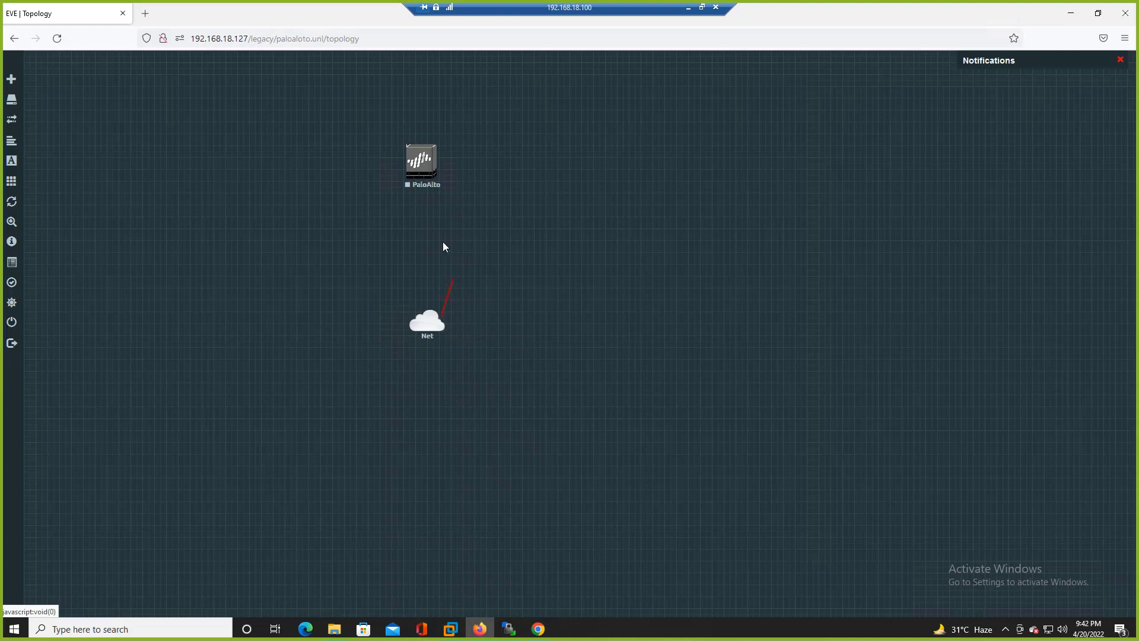
left_click_drag(425, 177, 425, 177)
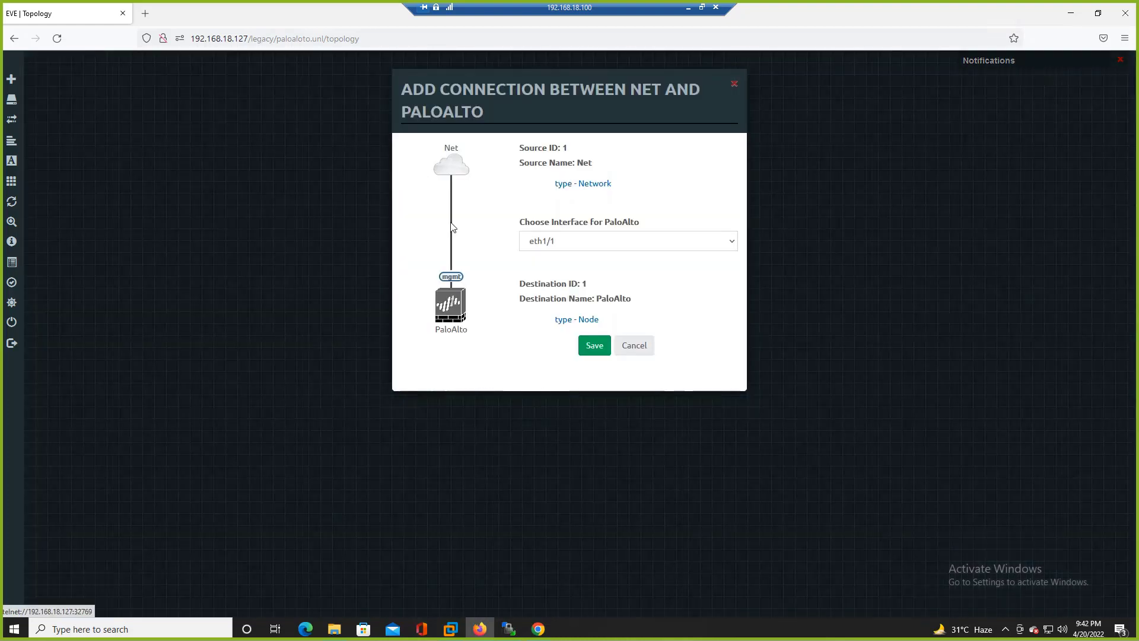
left_click(616, 252)
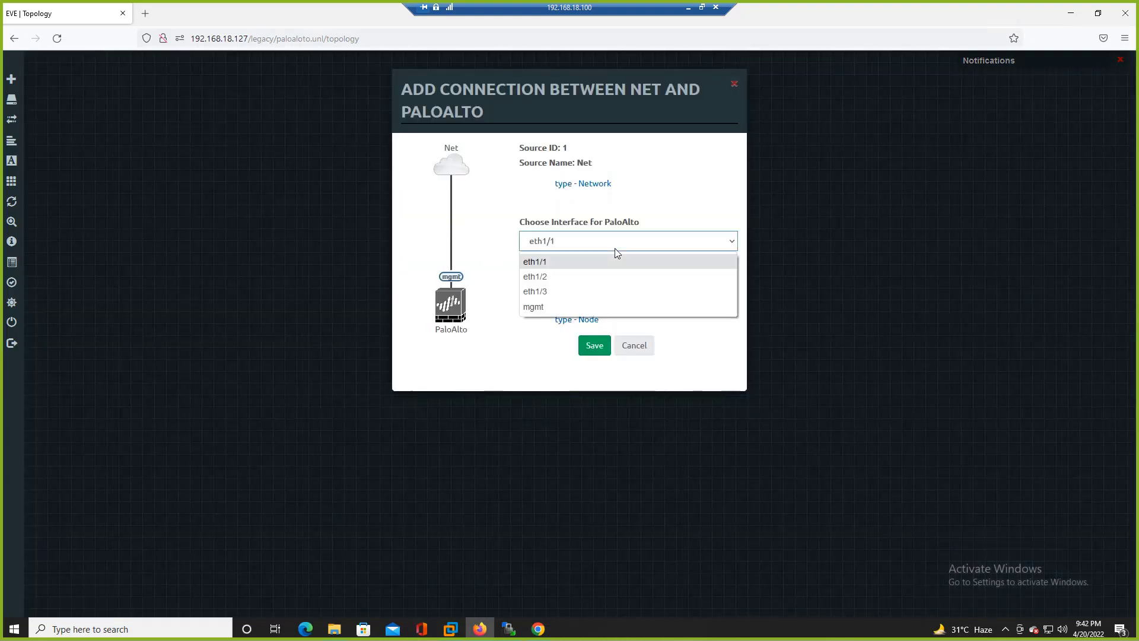
left_click(573, 309)
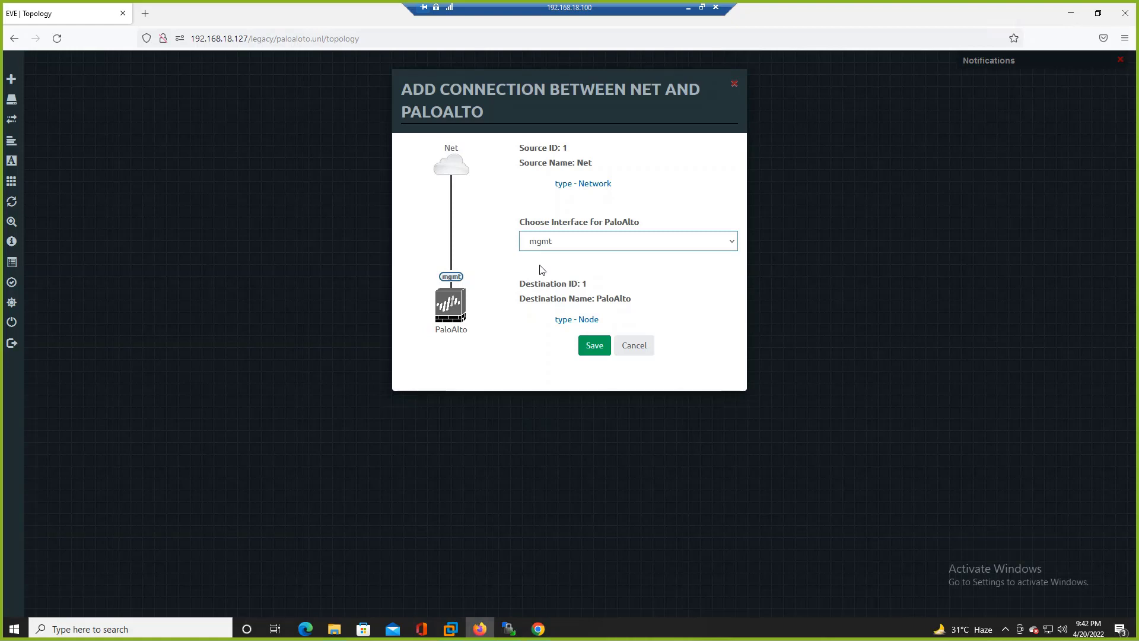
key("Return")
mouse_move(419, 329)
left_mouse_down()
mouse_move(386, 326)
mouse_move(411, 330)
left_mouse_up()
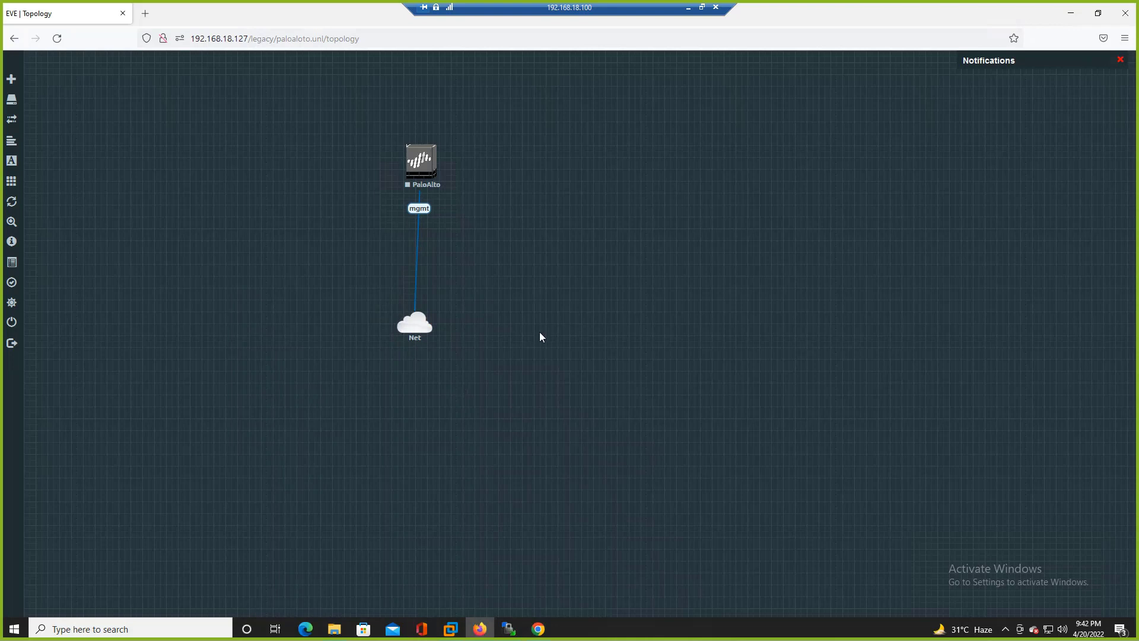
- Start the PaloAlto node and arrange its SecureCRT console showing PAN-OS booting
left_click(414, 166)
left_click(452, 188)
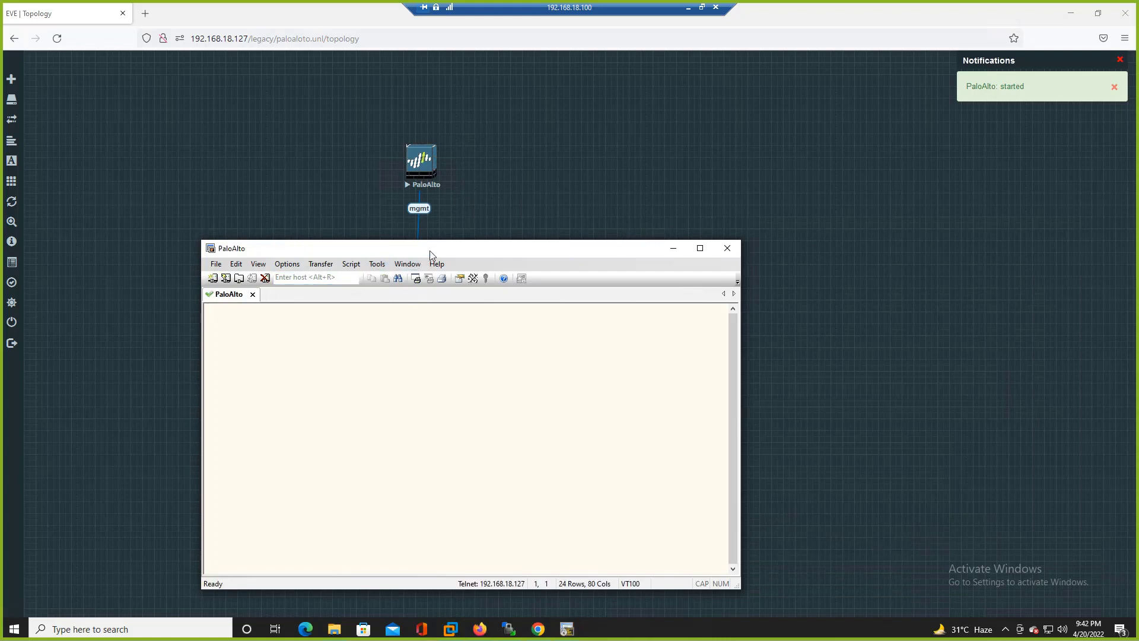
left_click_drag(430, 251, 841, 165)
left_click_drag(464, 254, 252, 258)
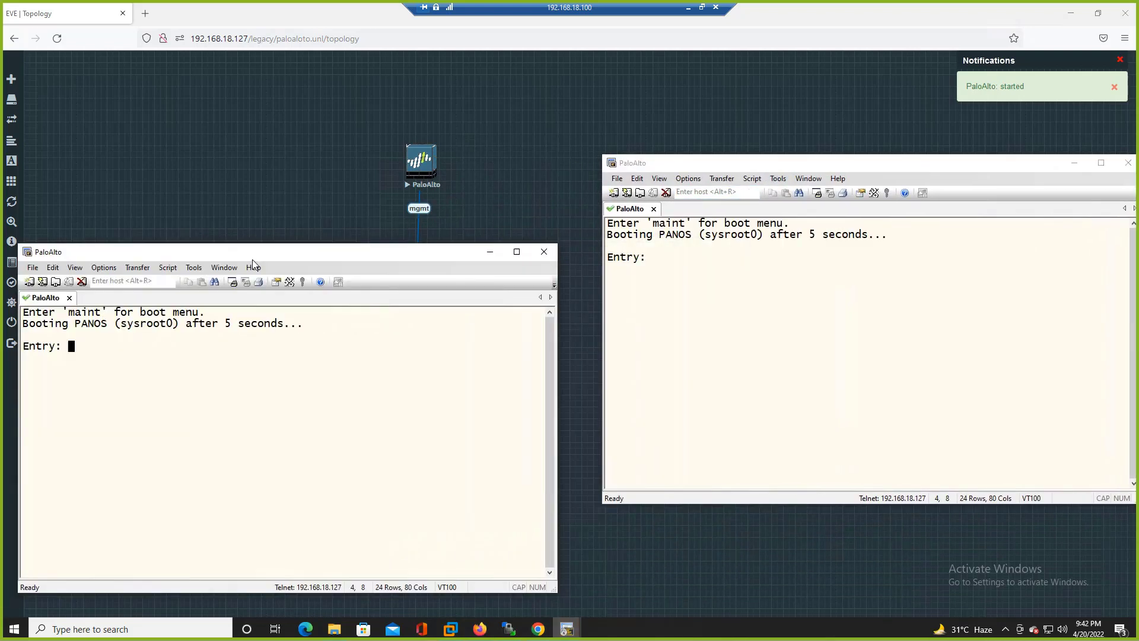
left_click(731, 407)
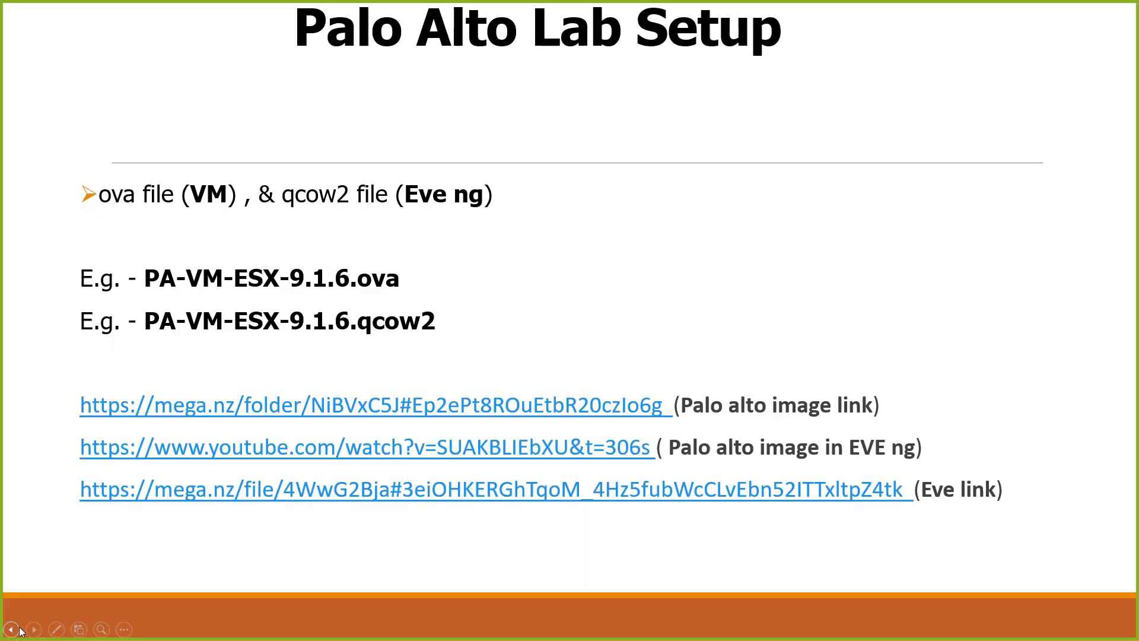
- Go to the 'Initial config & Management' slide and draw a red circle for the firewall
left_click(30, 631)
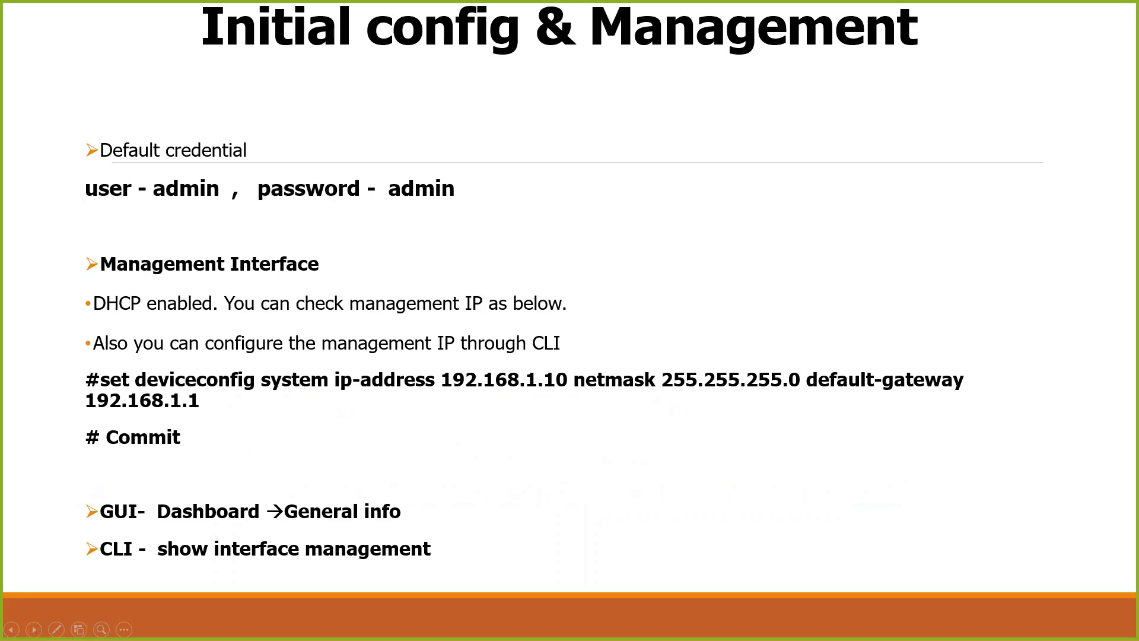
mouse_move(739, 129)
left_mouse_down()
mouse_move(719, 178)
mouse_move(740, 123)
mouse_move(738, 153)
mouse_move(752, 151)
mouse_move(738, 242)
mouse_move(751, 244)
mouse_move(733, 276)
mouse_move(745, 277)
left_mouse_up()
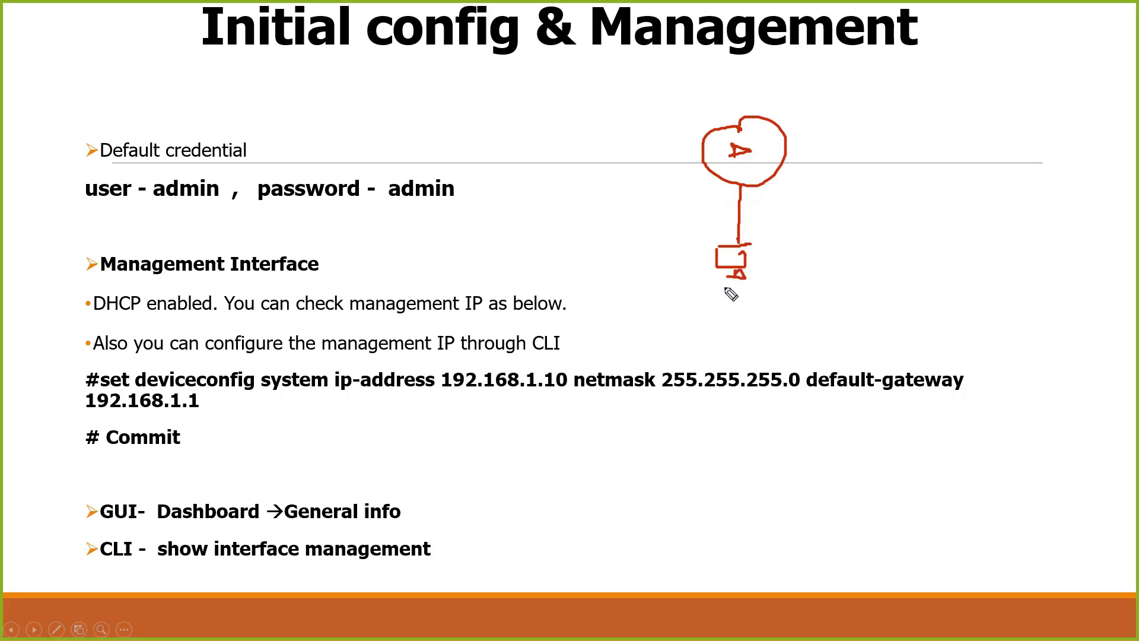
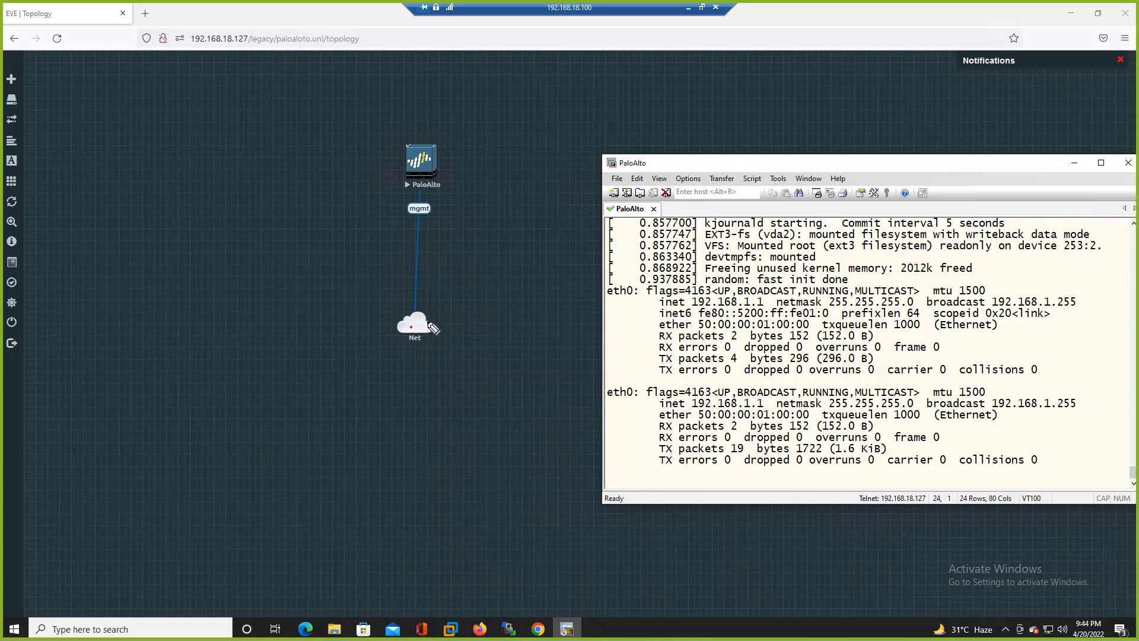
- Circle the Net cloud in red ink while the PaloAlto console boots
mouse_move(428, 314)
left_mouse_down()
mouse_move(410, 349)
mouse_move(426, 321)
mouse_move(343, 397)
mouse_move(413, 403)
mouse_move(357, 475)
mouse_move(392, 488)
mouse_move(355, 486)
mouse_move(352, 457)
left_mouse_up()
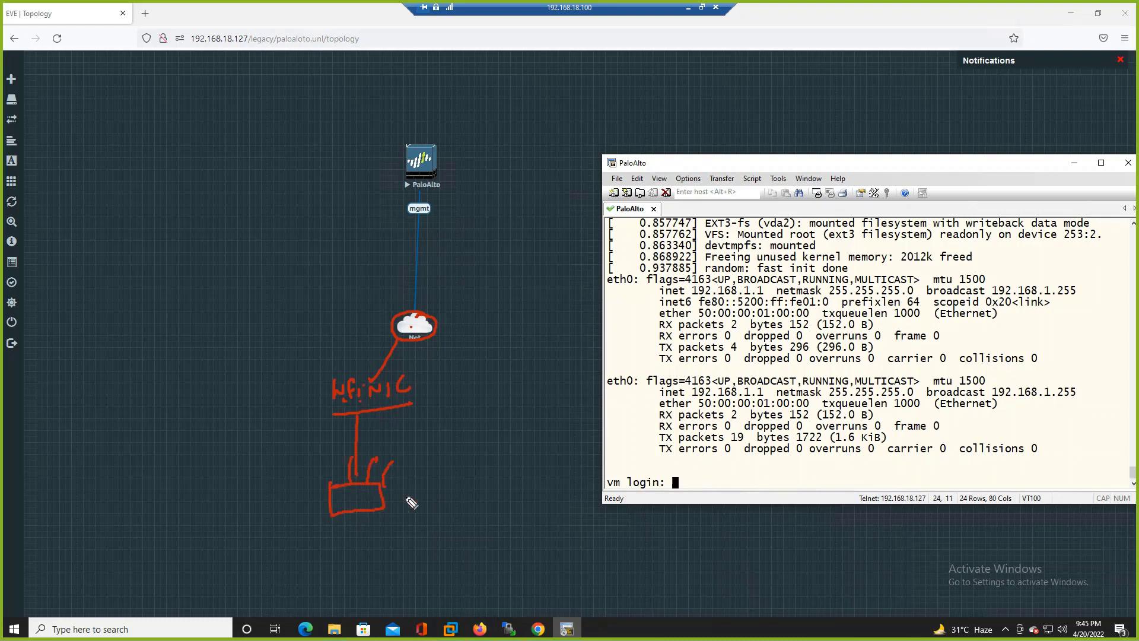
- Handwrite and underline DHCP beside the router sketch and next to the circled mgmt label
left_click(388, 496)
mouse_move(406, 511)
left_mouse_down()
mouse_move(419, 491)
mouse_move(407, 505)
mouse_move(429, 502)
left_mouse_up()
left_click(426, 485)
left_click_drag(428, 494, 443, 491)
mouse_move(441, 483)
left_mouse_down()
mouse_move(443, 500)
mouse_move(454, 480)
left_mouse_up()
left_click_drag(415, 511, 472, 501)
mouse_move(424, 207)
left_mouse_down()
mouse_move(413, 202)
mouse_move(409, 219)
mouse_move(438, 204)
mouse_move(471, 209)
left_mouse_up()
left_click_drag(479, 195, 483, 207)
mouse_move(490, 205)
left_mouse_down()
mouse_move(495, 191)
mouse_move(486, 219)
left_mouse_up()
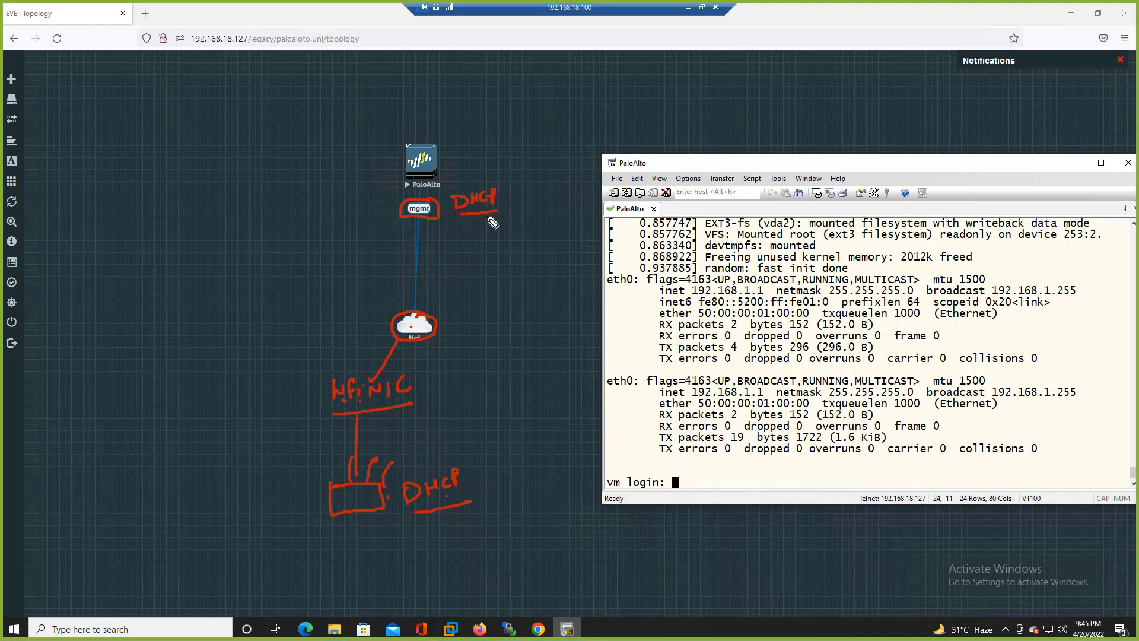
mouse_move(399, 220)
left_mouse_down()
mouse_move(338, 466)
mouse_move(351, 462)
mouse_move(309, 353)
mouse_move(364, 230)
mouse_move(376, 237)
left_mouse_up()
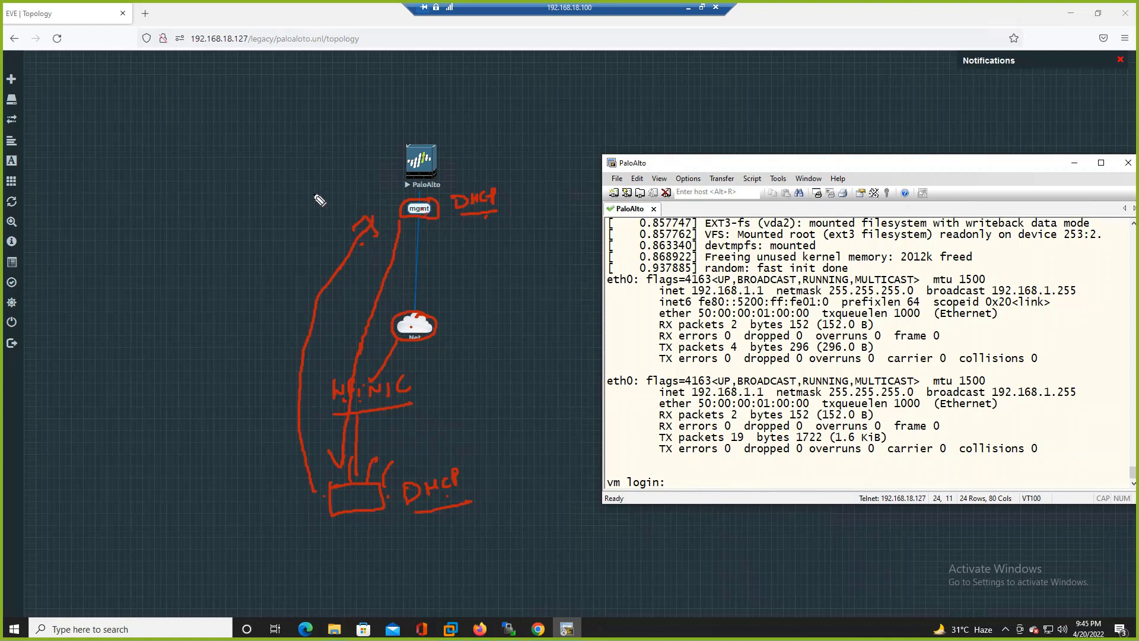
- Write and underline 192.168.18.x, and underline the remote host address 192.168.18.100
mouse_move(209, 185)
left_mouse_down()
mouse_move(206, 208)
mouse_move(228, 194)
left_mouse_up()
mouse_move(235, 174)
left_mouse_down()
mouse_move(249, 191)
mouse_move(297, 178)
left_mouse_up()
mouse_move(313, 159)
left_mouse_down()
mouse_move(310, 179)
mouse_move(334, 170)
left_mouse_up()
mouse_move(345, 156)
left_mouse_down()
mouse_move(357, 169)
mouse_move(347, 172)
left_mouse_up()
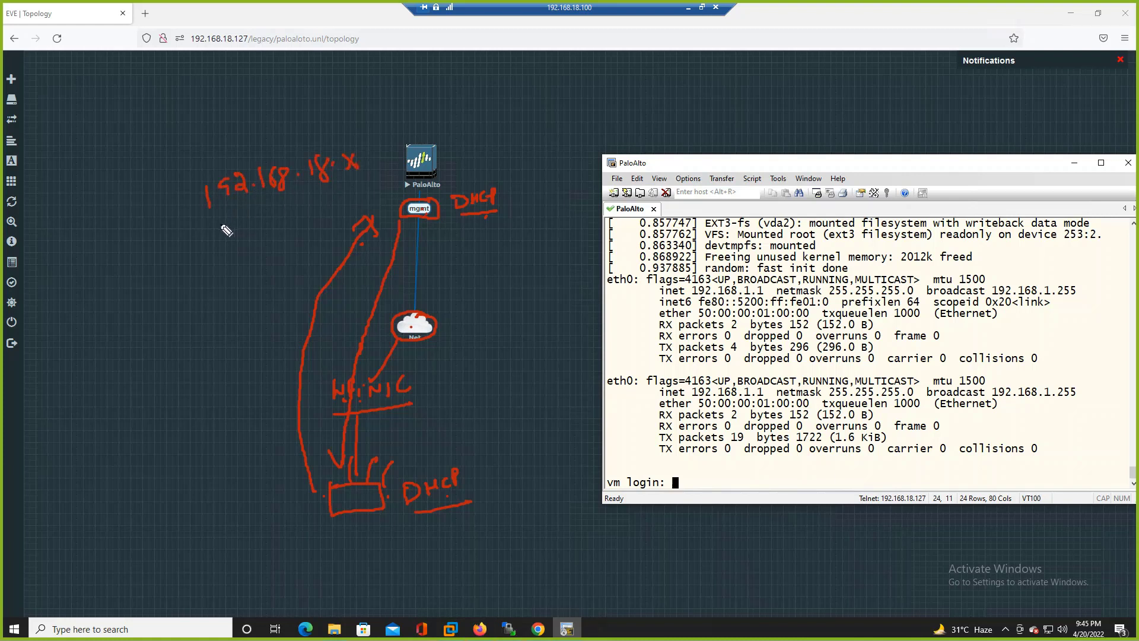
left_click_drag(220, 224, 357, 189)
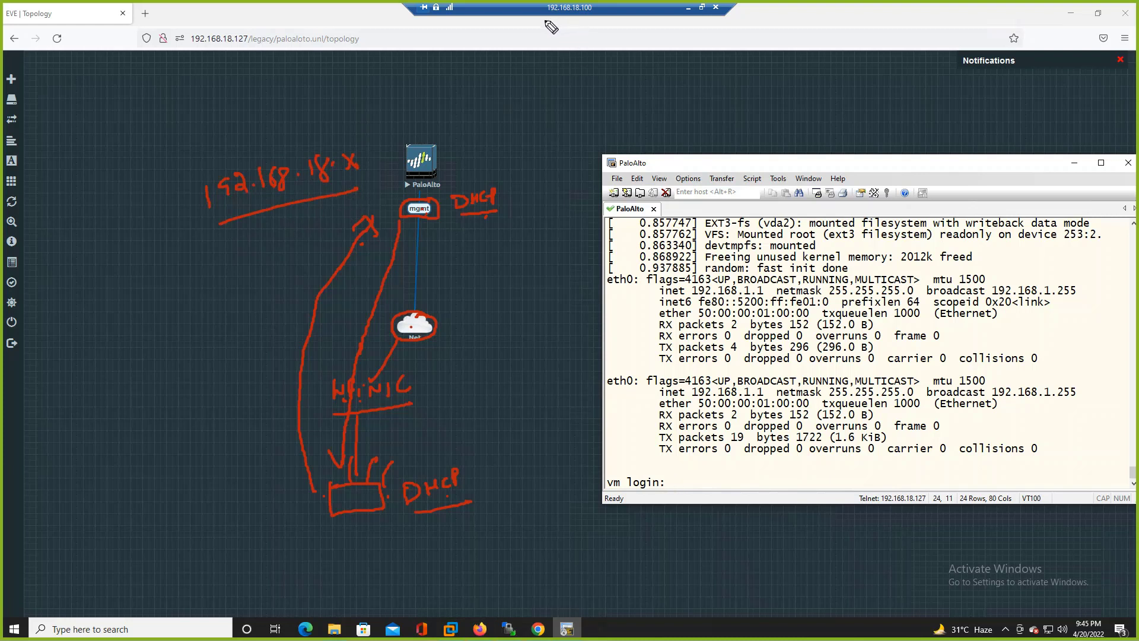
left_click_drag(543, 19, 595, 18)
- Note ssh/https beside PaloAlto, strike the eth0 MAC and underline the 192.168.1.255 broadcast
mouse_move(497, 137)
left_mouse_down()
mouse_move(487, 159)
mouse_move(541, 144)
mouse_move(513, 194)
mouse_move(557, 189)
left_mouse_up()
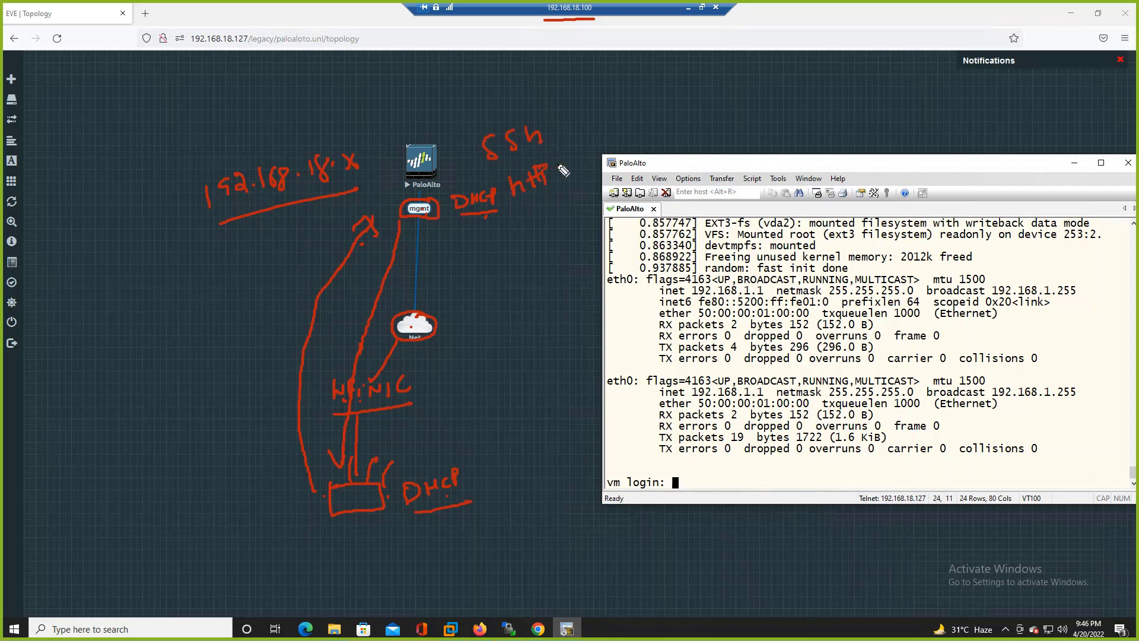
mouse_move(503, 214)
left_mouse_down()
mouse_move(564, 202)
mouse_move(484, 134)
mouse_move(503, 212)
left_mouse_up()
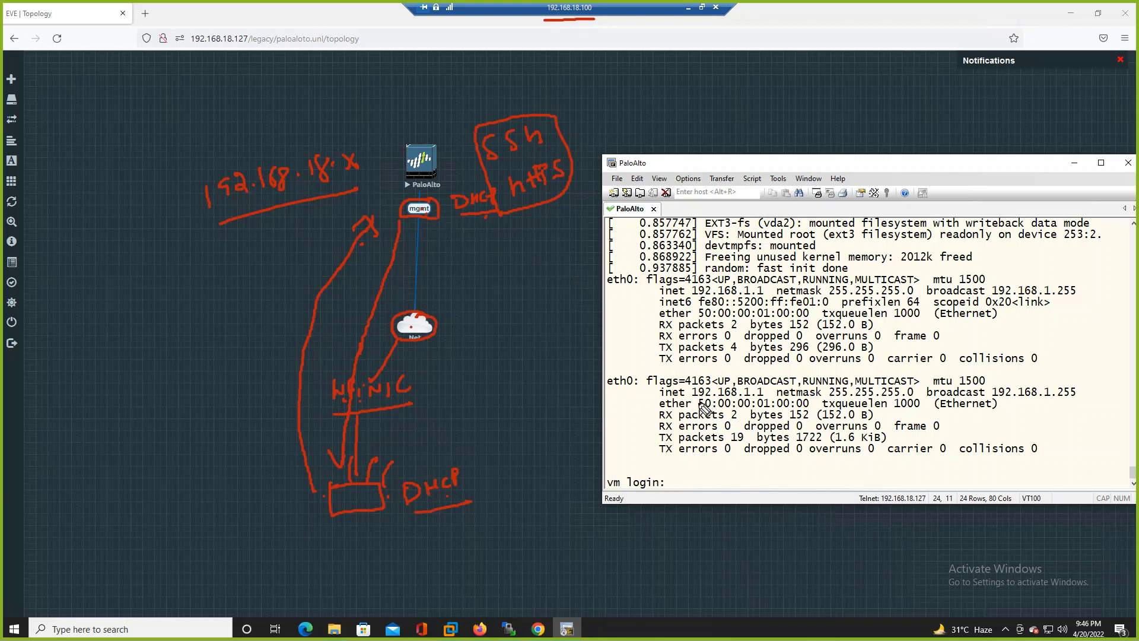
left_click_drag(693, 404, 763, 402)
left_click_drag(996, 402, 1074, 403)
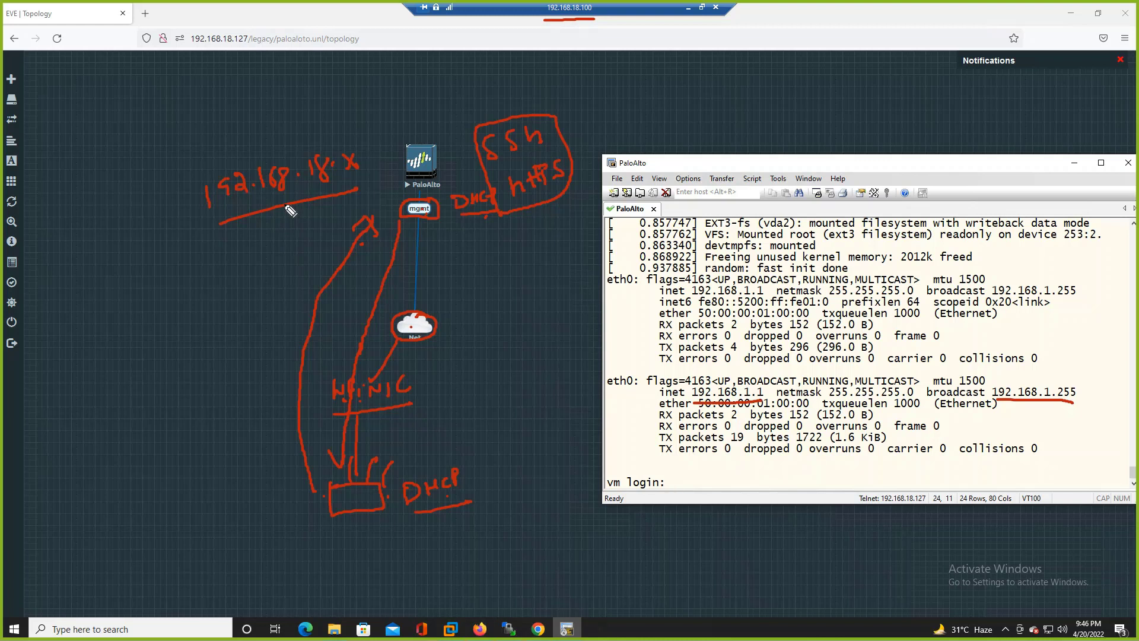
- Clear the red ink, then view the Initial config & Management slide after briefly visiting Firewall CLI
key("Escape")
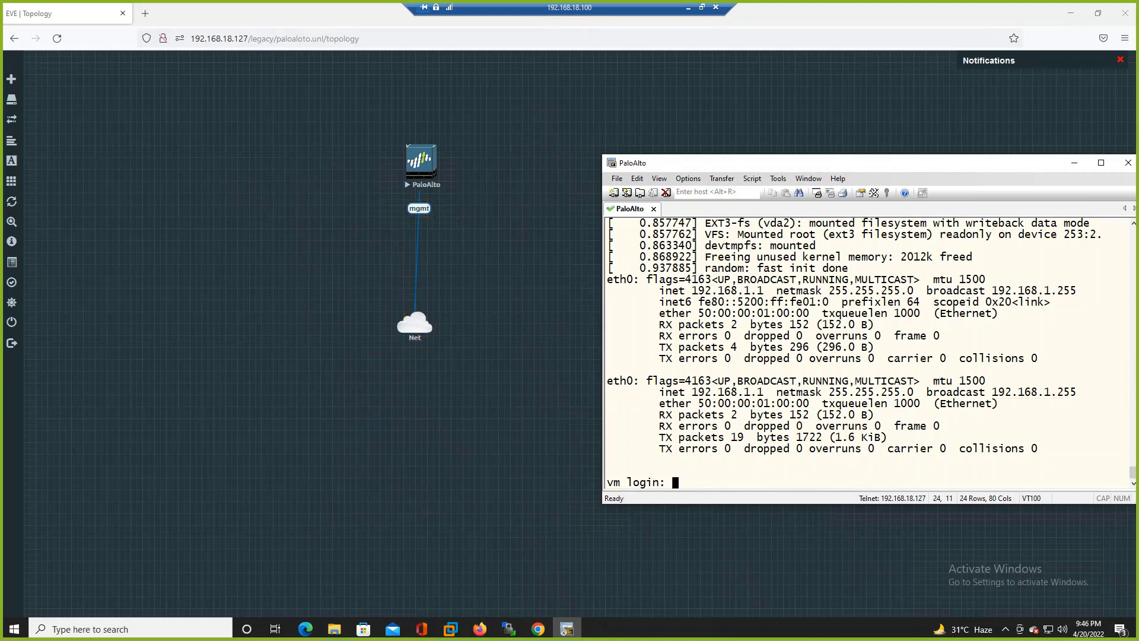
key("alt+Tab")
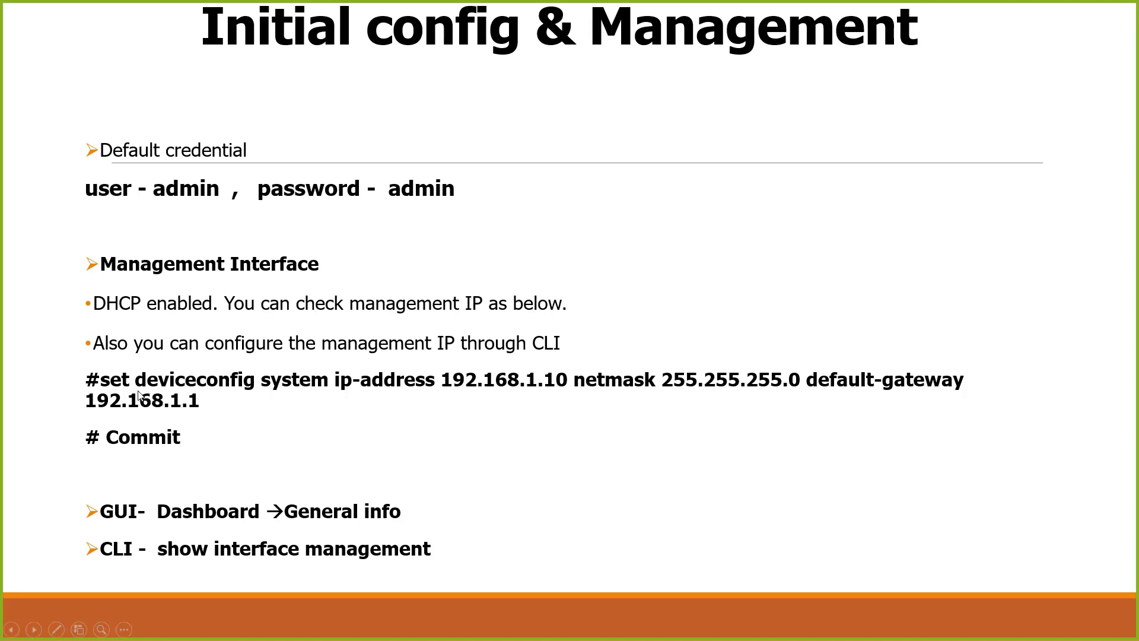
key("Right")
left_click(14, 633)
- Center the PaloAlto console and log in as admin with the default password
key("alt+Tab")
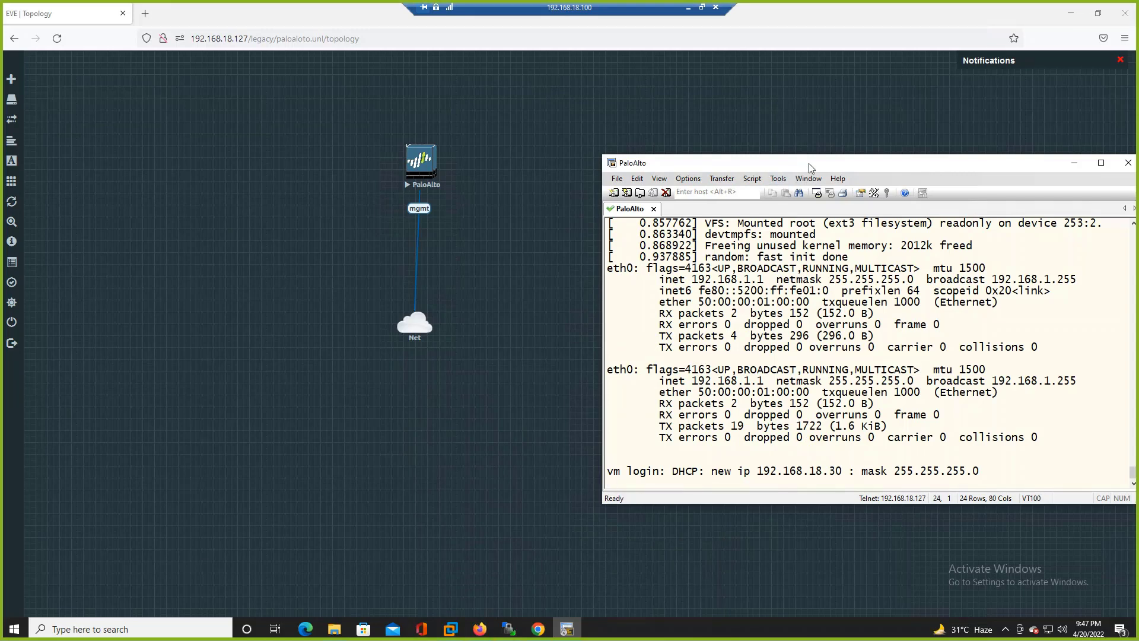
left_click_drag(809, 163, 672, 129)
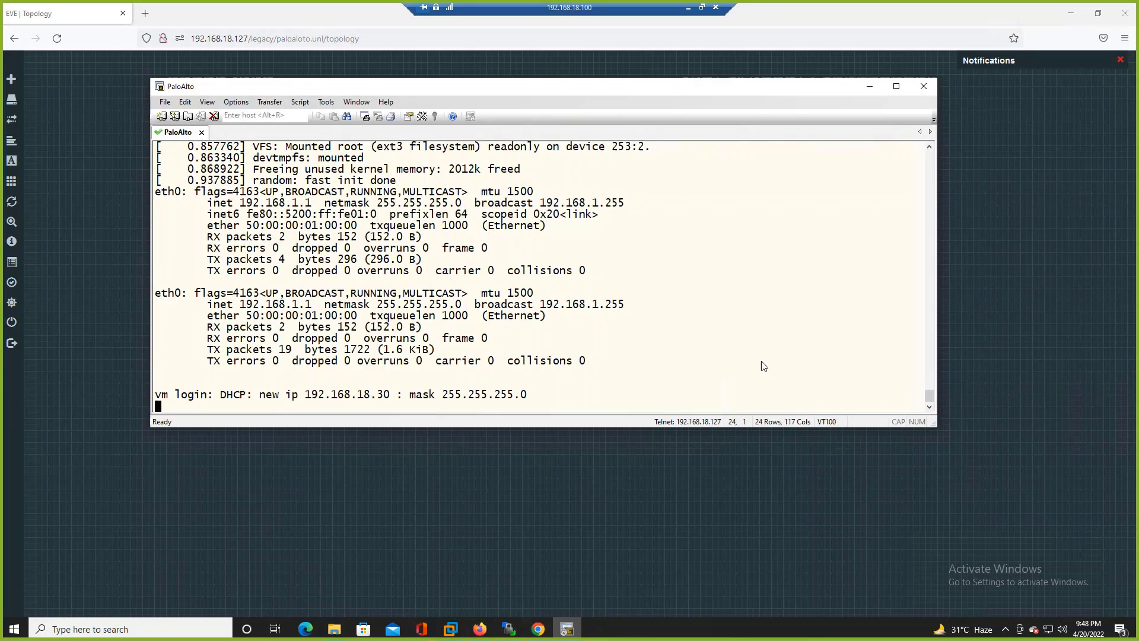
key("Return")
key("Return")
key("Return")
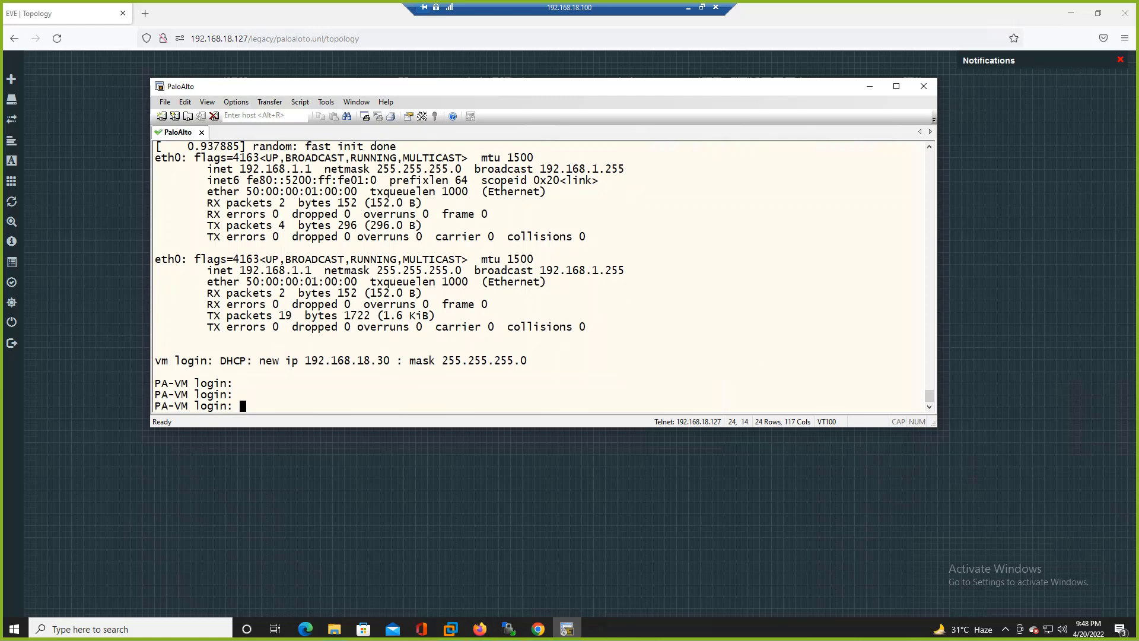
type("admin")
key("Return")
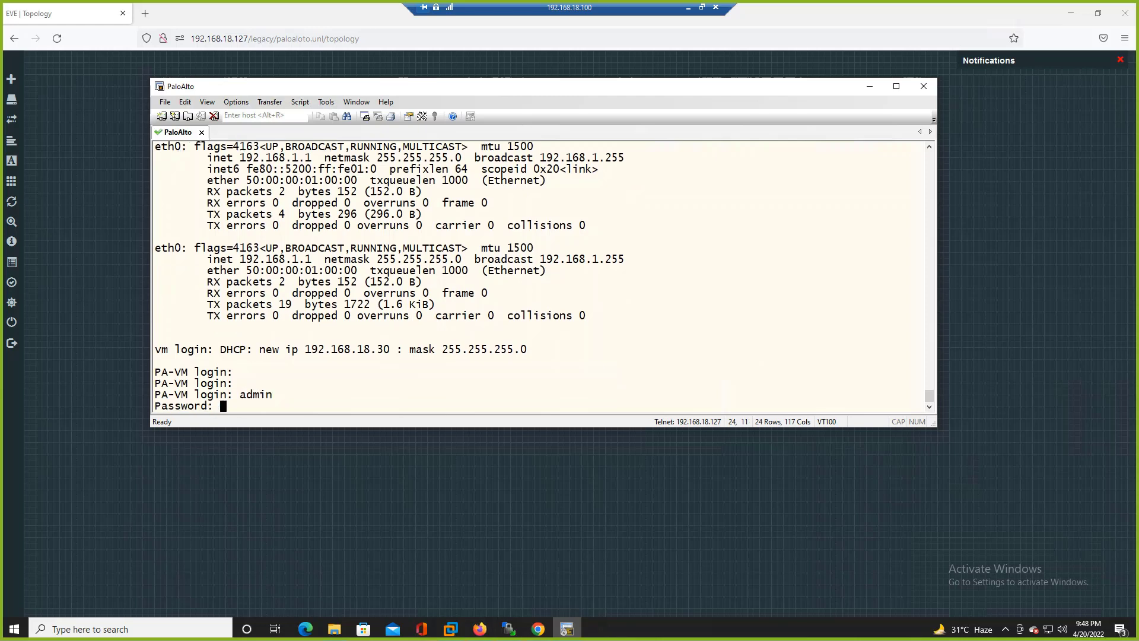
key("Return")
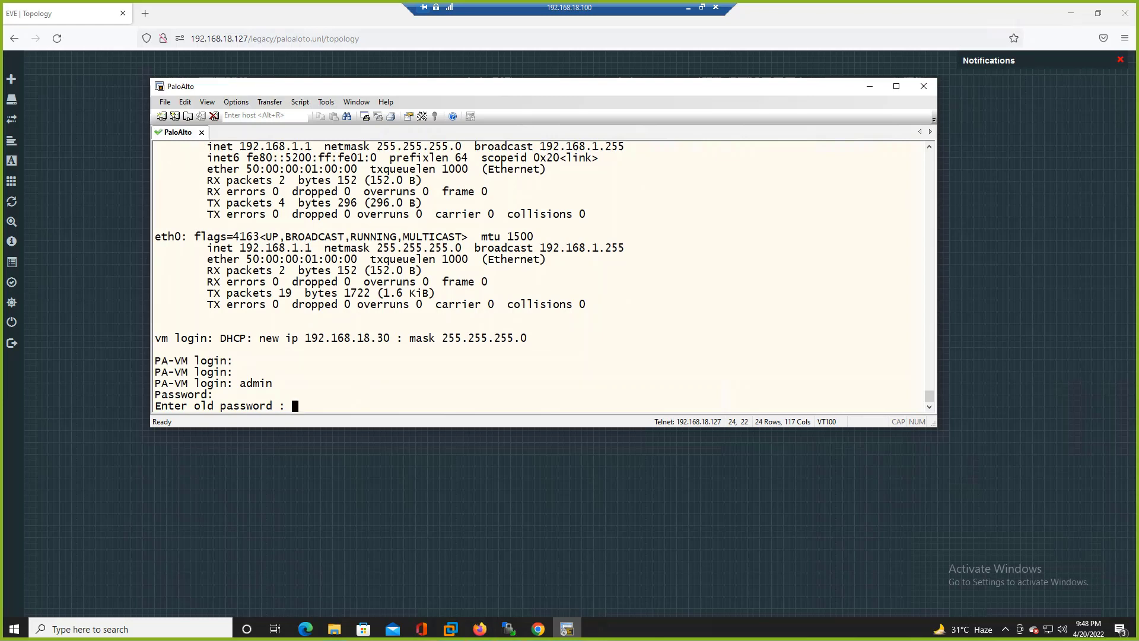
- Change the admin password when prompted, reach the admin@PA-VM> prompt, then minimize the session
key("Return")
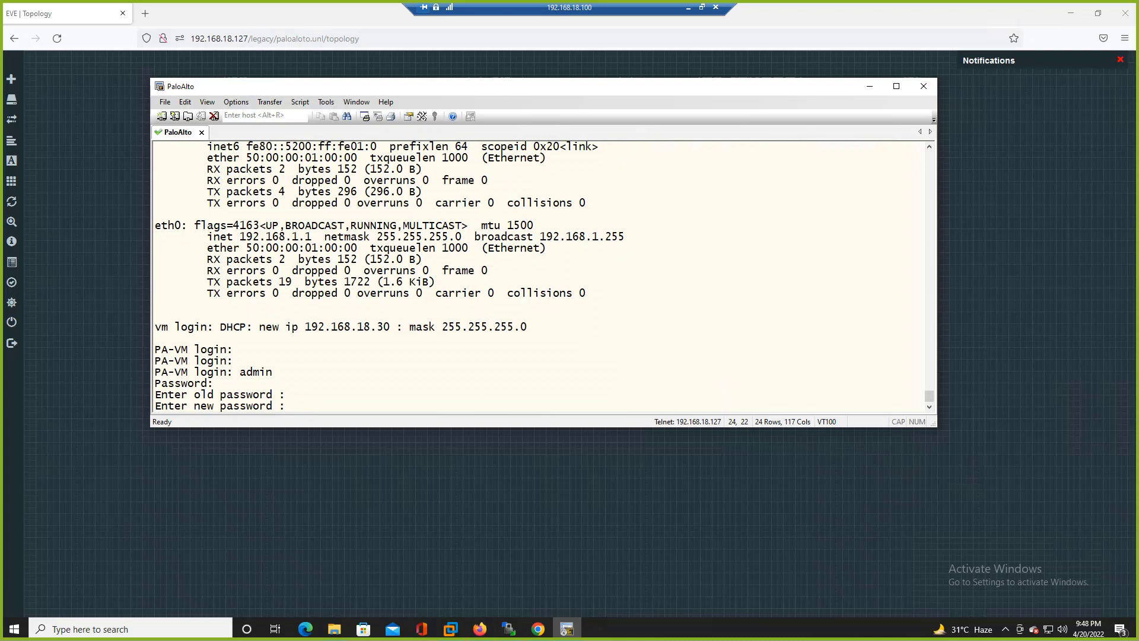
key("Return")
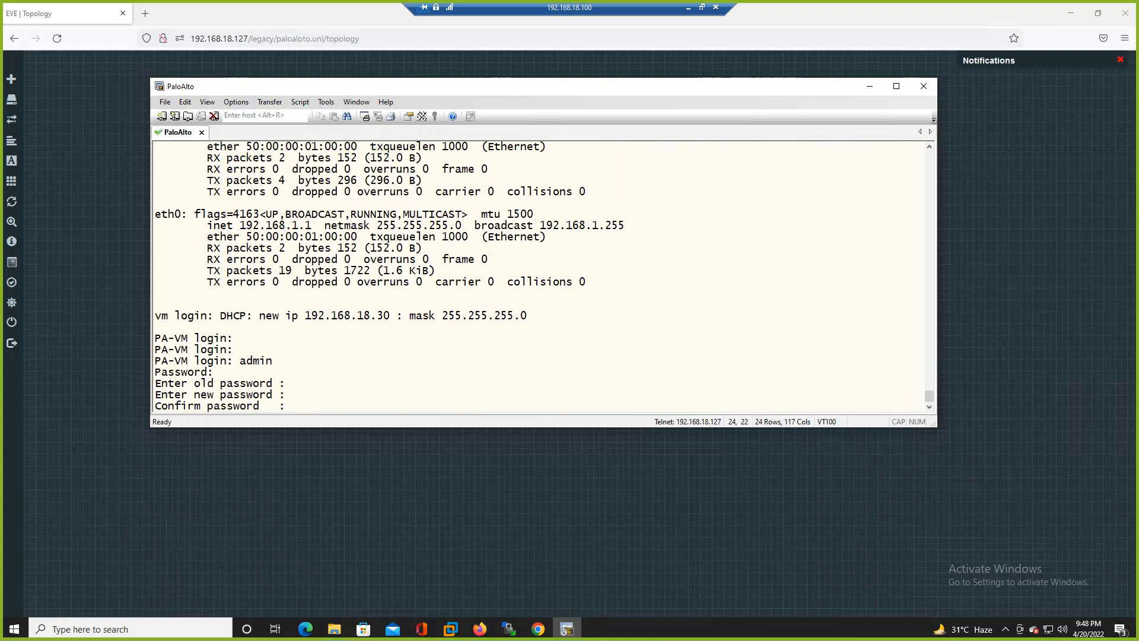
key("Return")
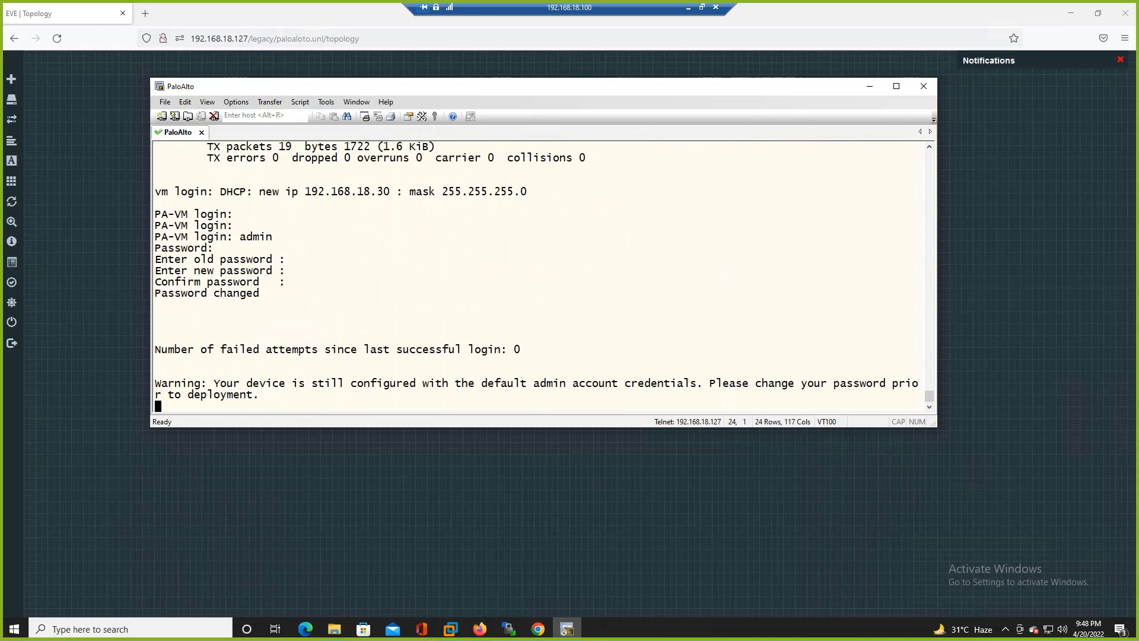
key("Return")
key("Return")
key("Return")
key("Return")
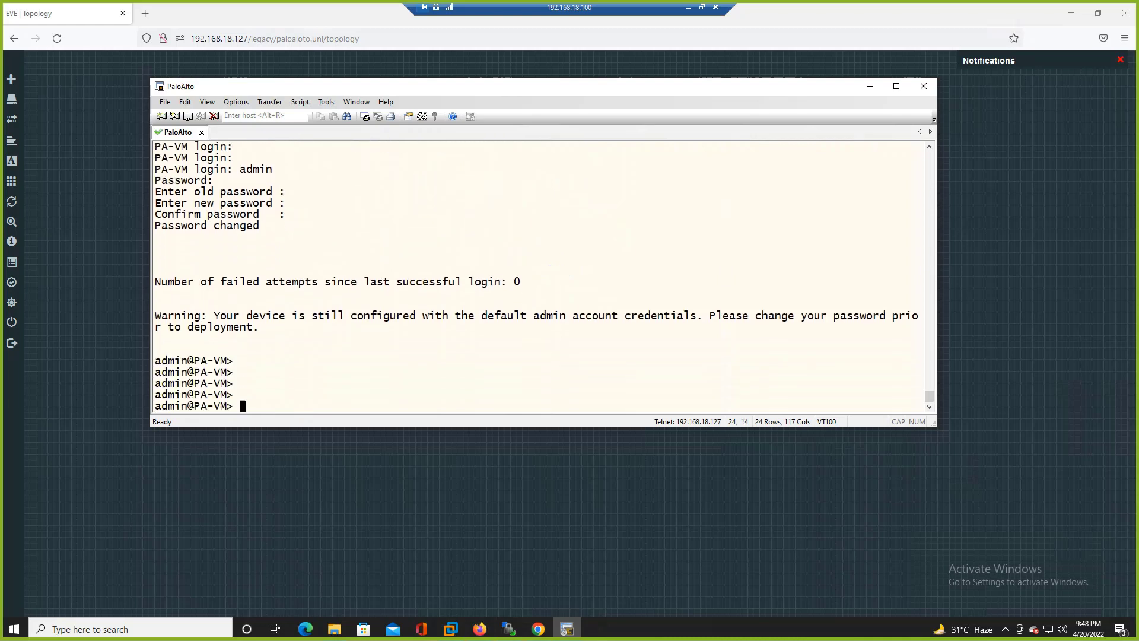
key("Return")
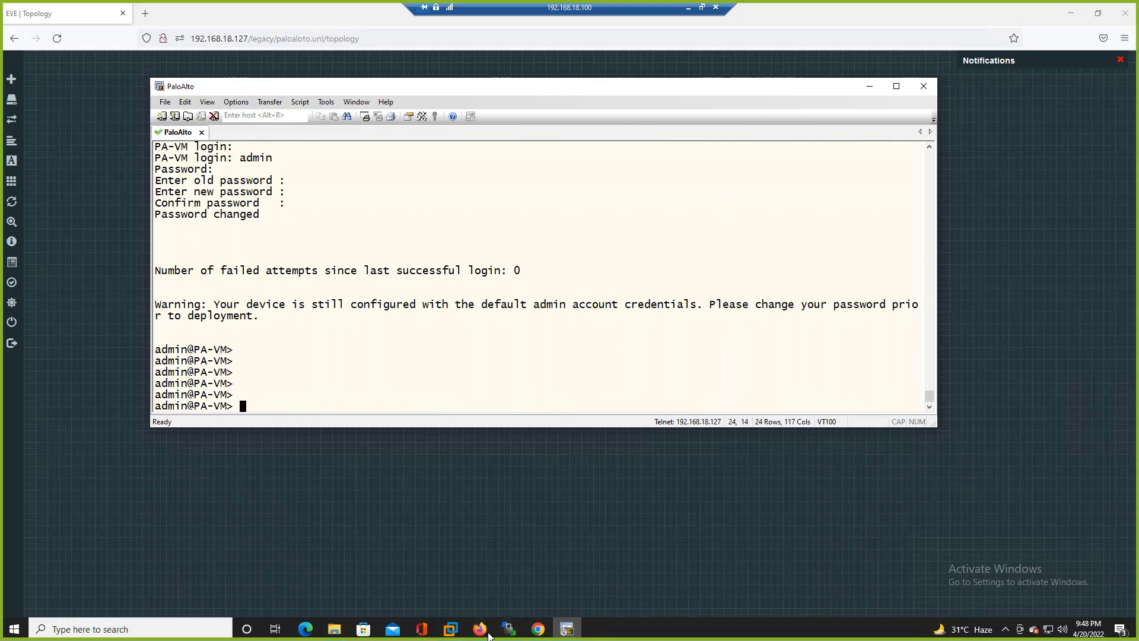
left_click(689, 8)
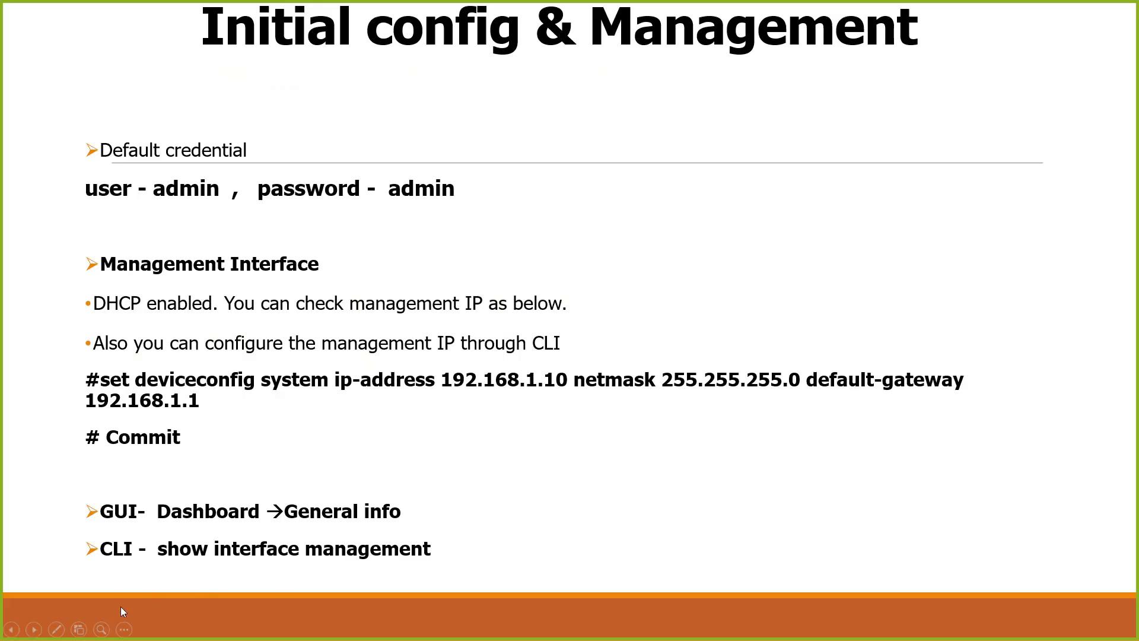
- On the Firewall CLI slide, mark Operational mode with > and Configuration mode with #
left_click(34, 629)
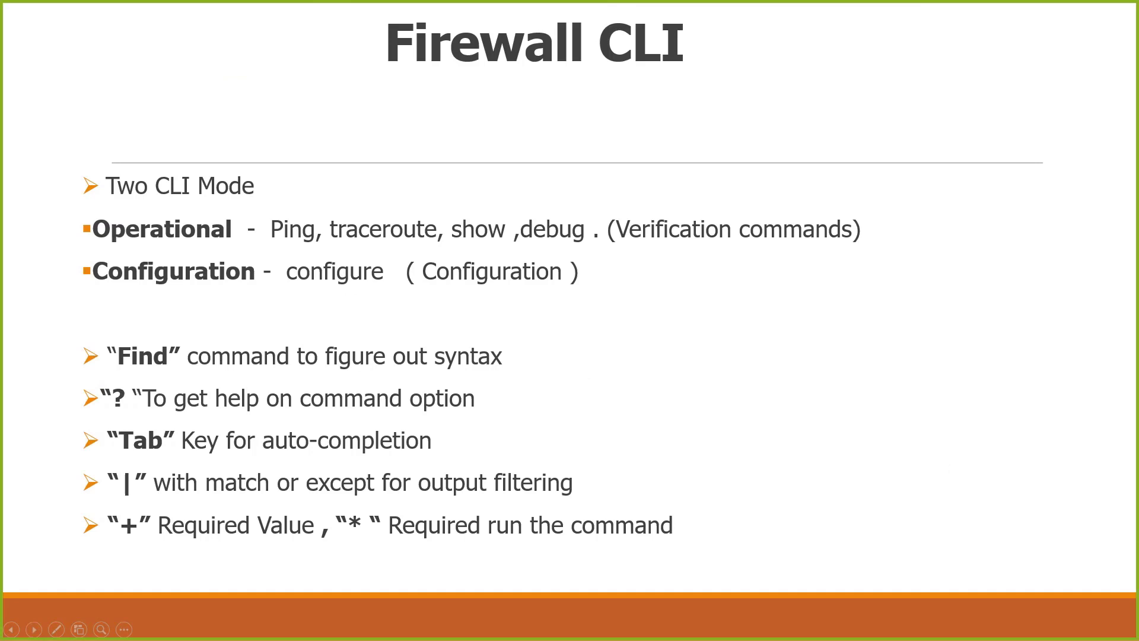
mouse_move(42, 221)
left_mouse_down()
mouse_move(50, 241)
mouse_move(215, 245)
left_mouse_up()
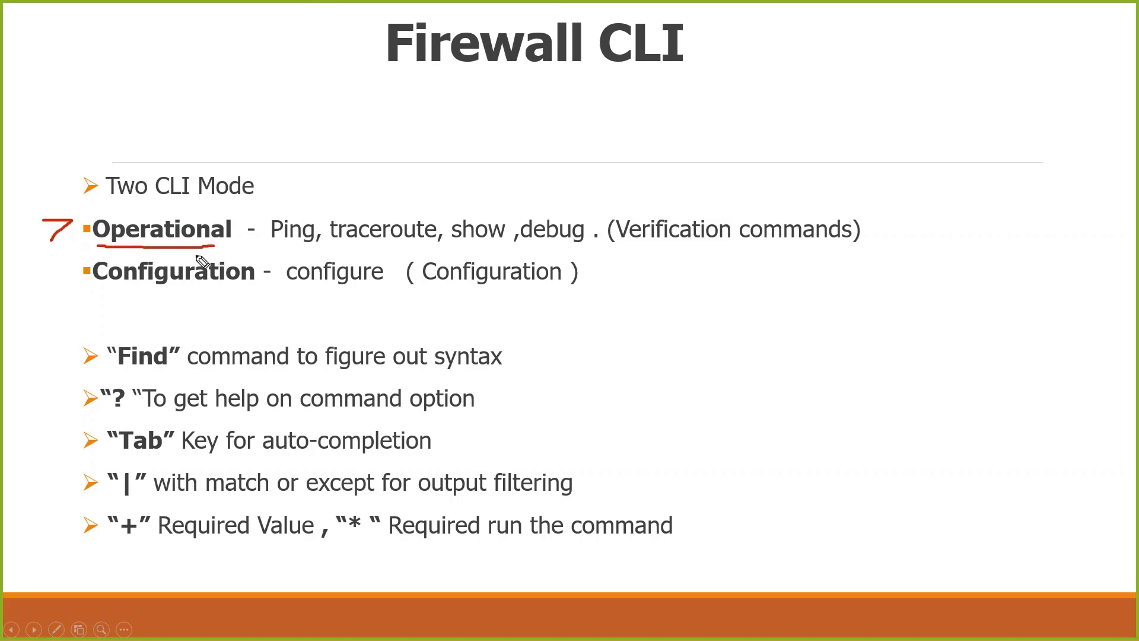
mouse_move(46, 262)
left_mouse_down()
mouse_move(57, 280)
mouse_move(64, 268)
left_mouse_up()
left_click_drag(890, 221, 893, 234)
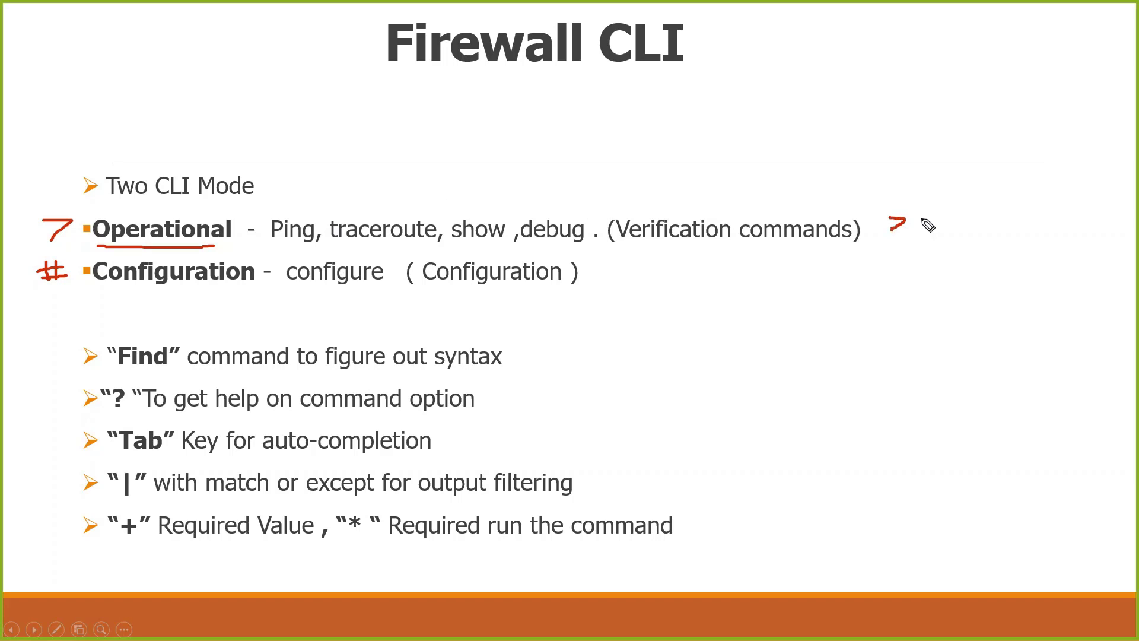
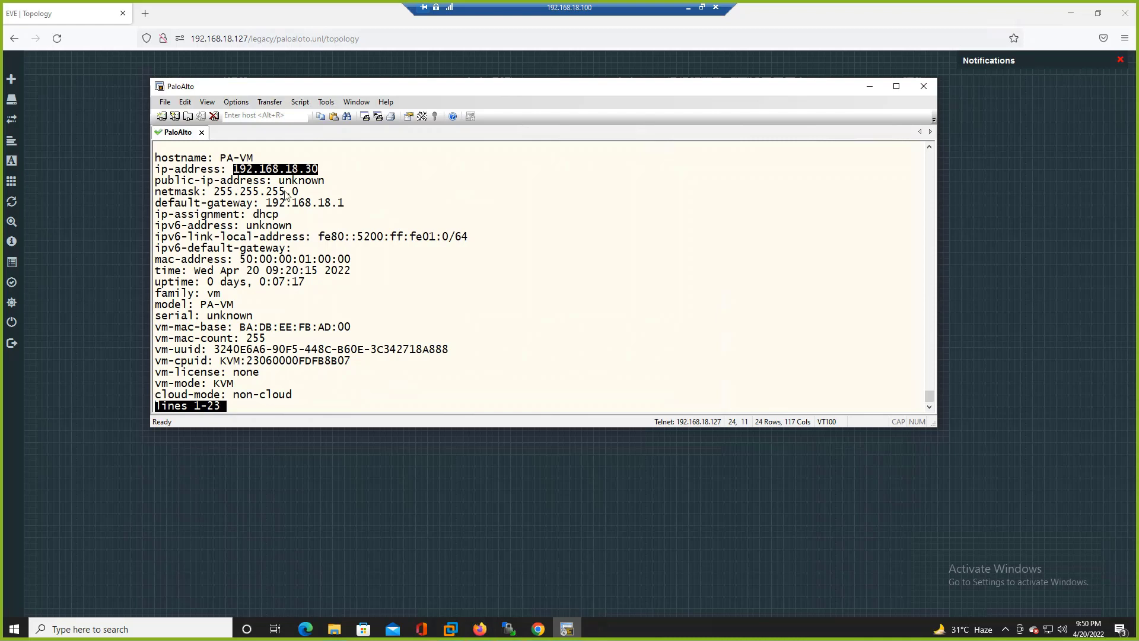
- Highlight the netmask and DHCP IP values, quit the pager, and open a new browser tab
double_click(286, 195)
left_click_drag(247, 215, 279, 215)
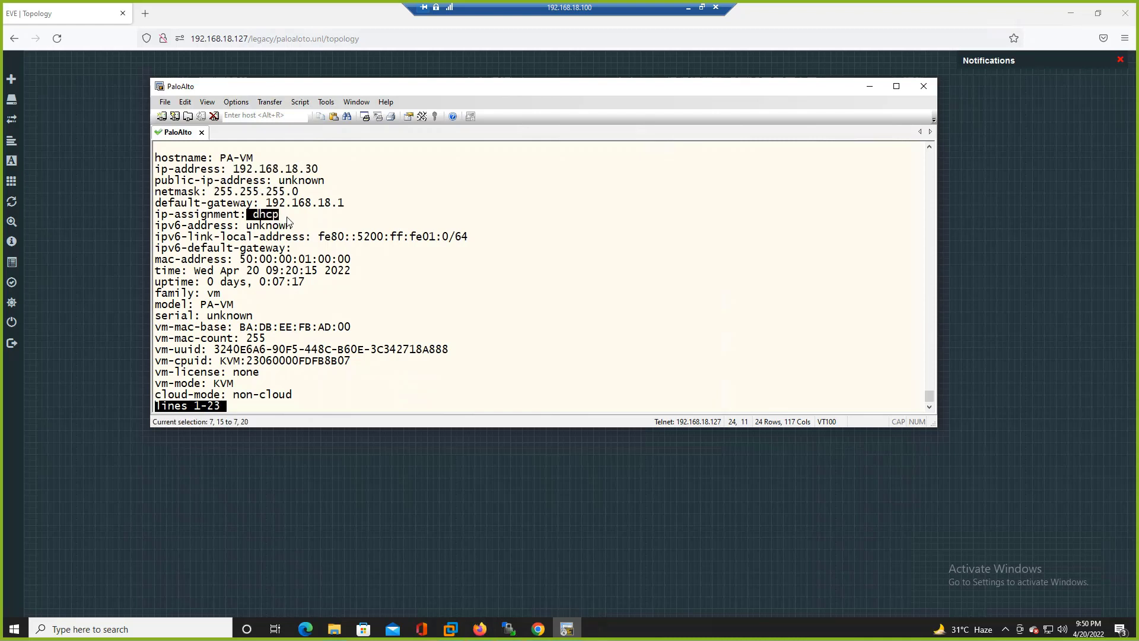
key("q")
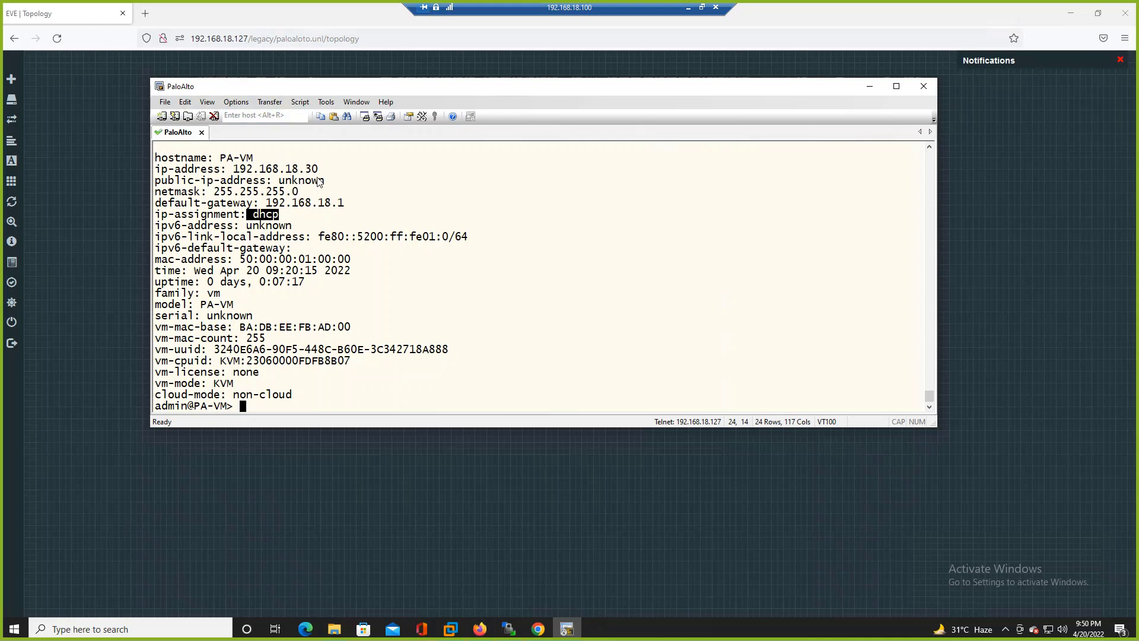
left_click(144, 13)
left_click(234, 41)
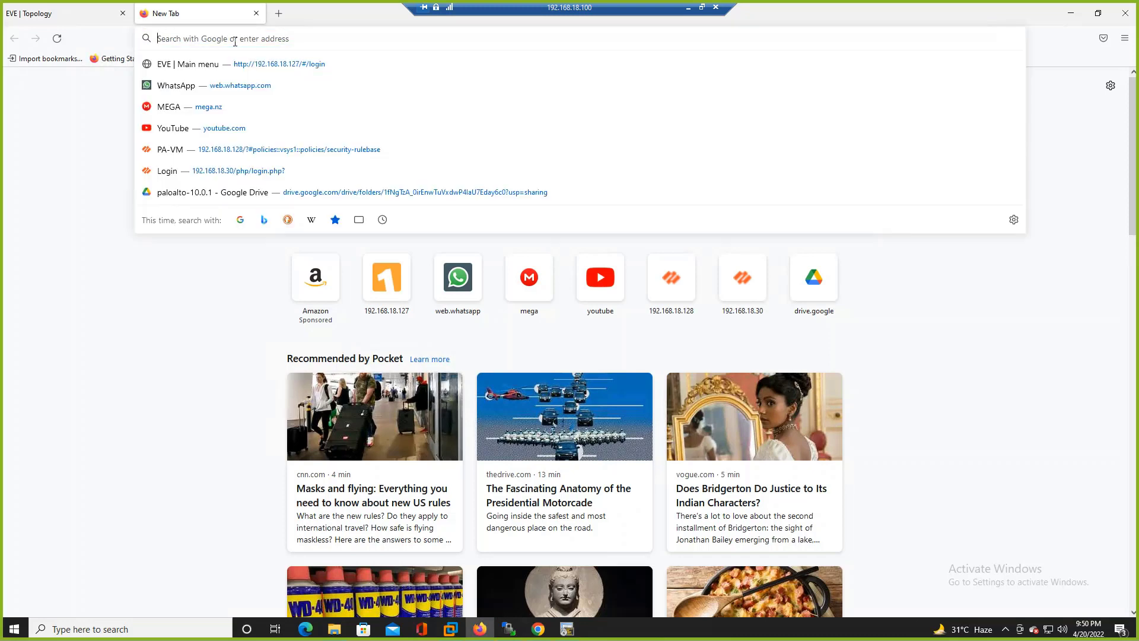
type("https")
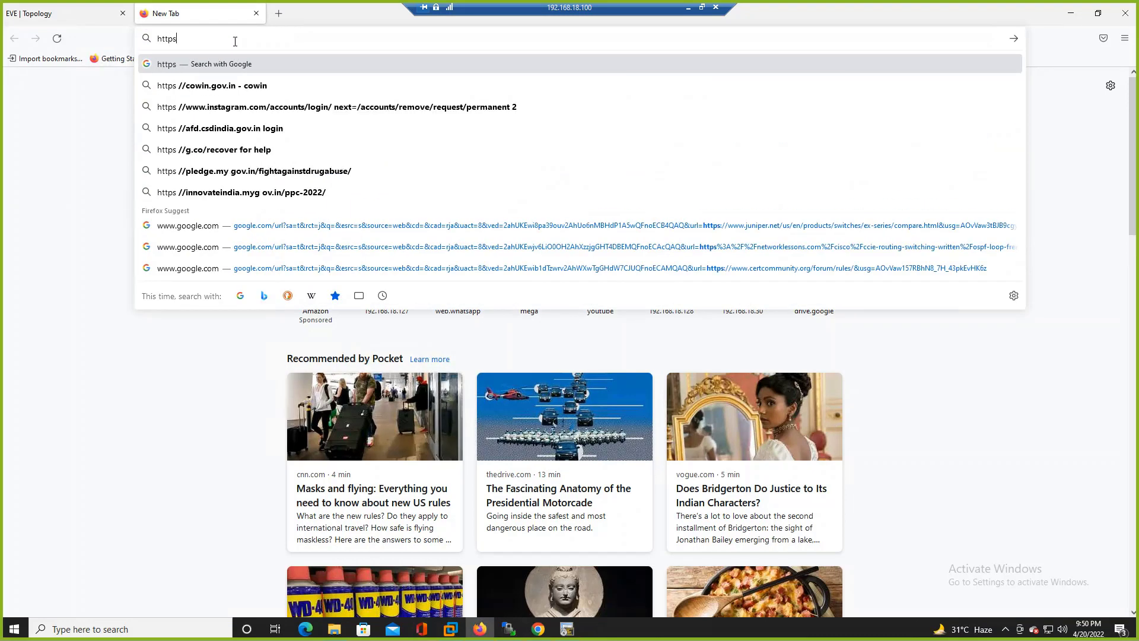
type("://192")
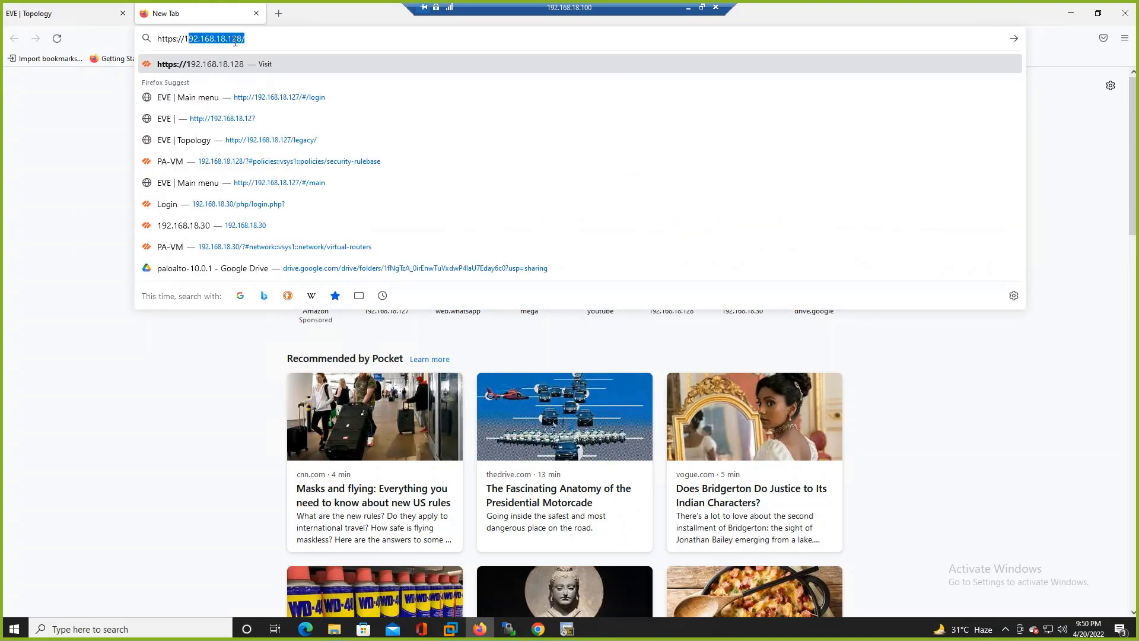
type(".168.18")
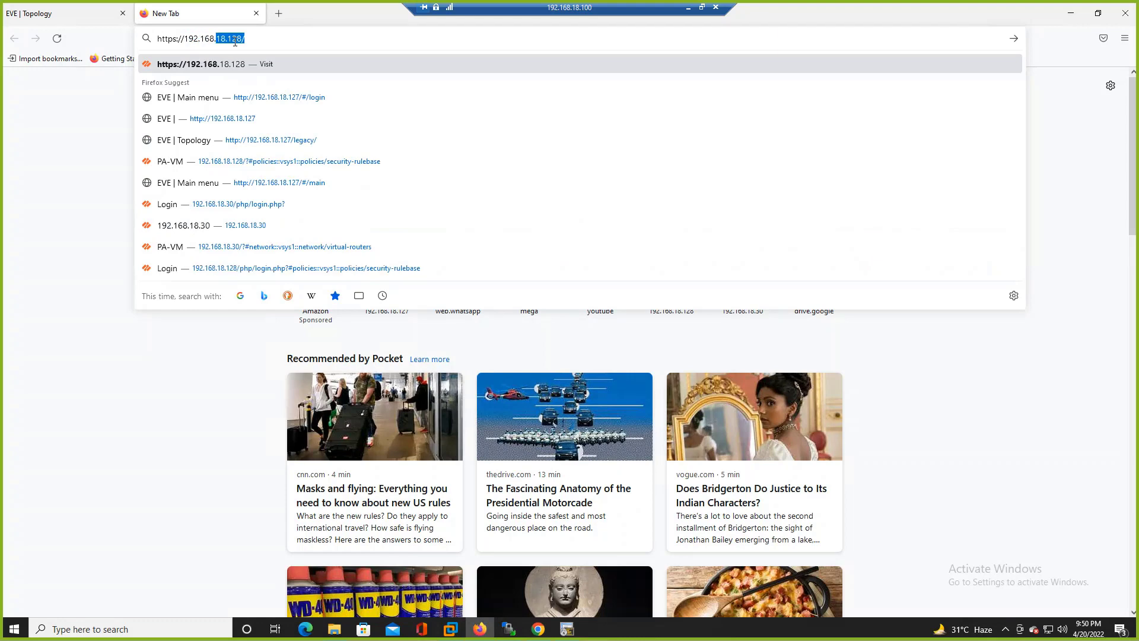
type(".30")
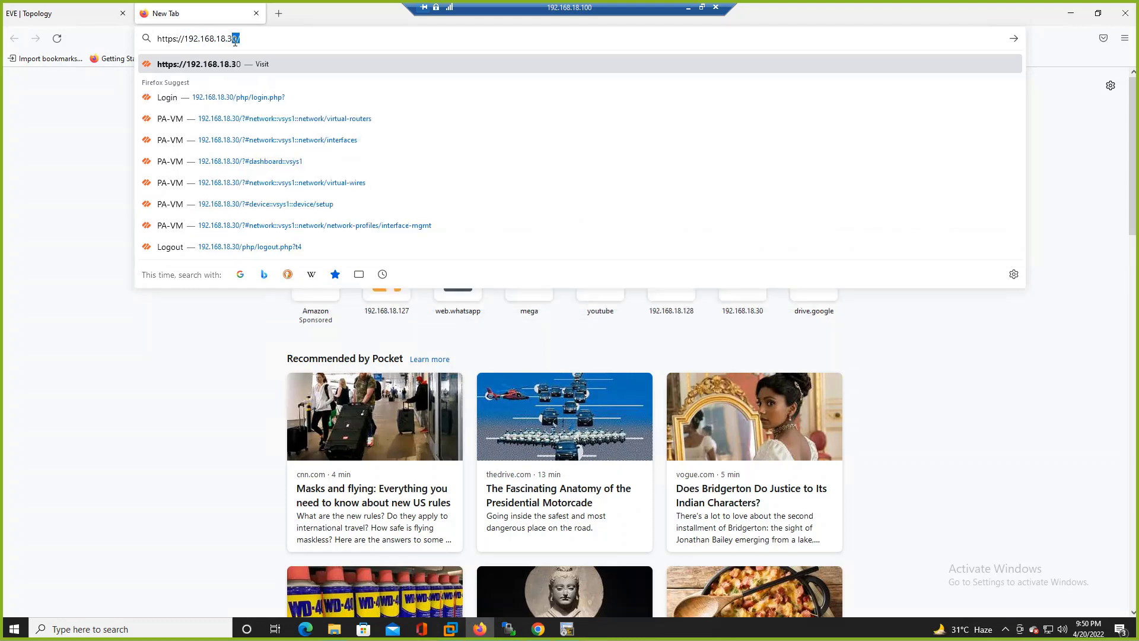
key("Return")
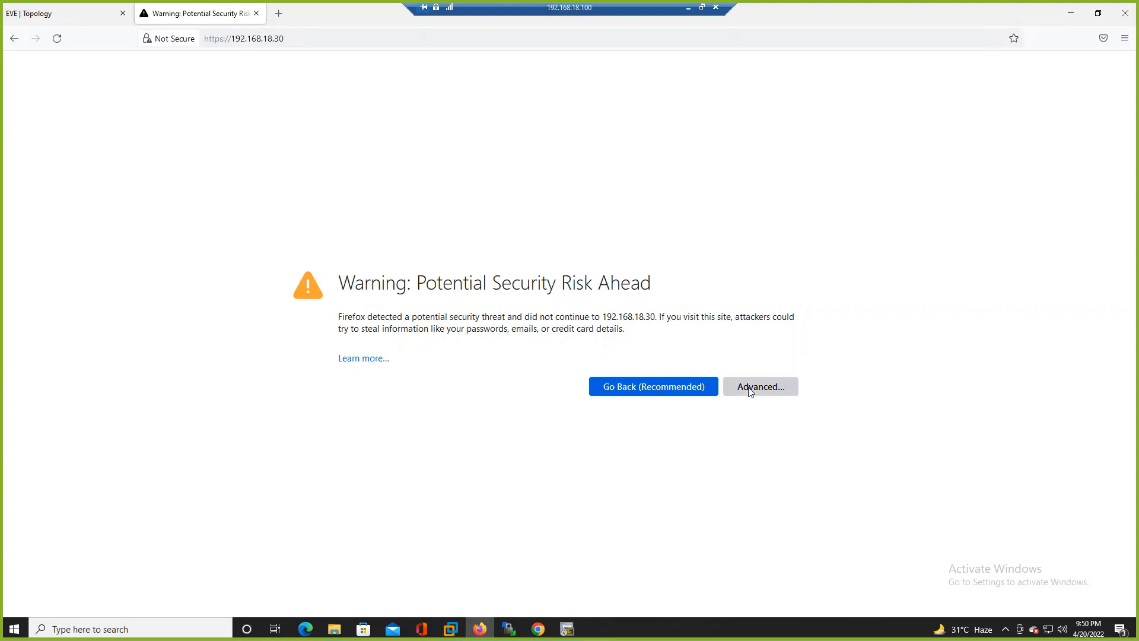
left_click(747, 388)
- Accept the certificate risk and make a first login attempt, declining the browser's save prompt
left_click(700, 581)
type("admin")
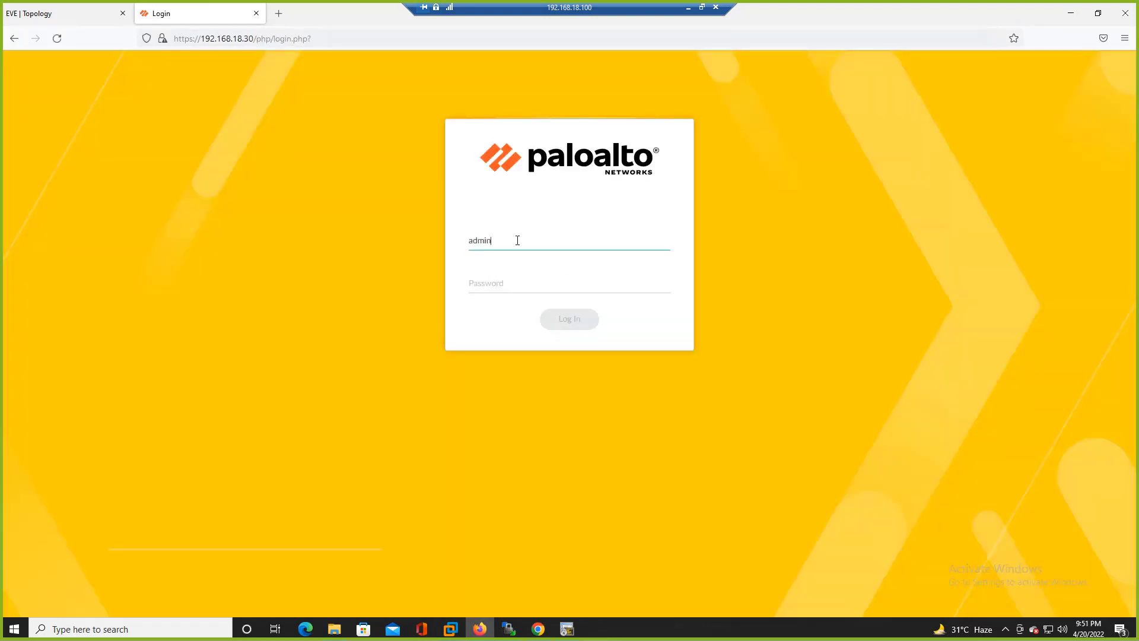
key("Tab")
type("a")
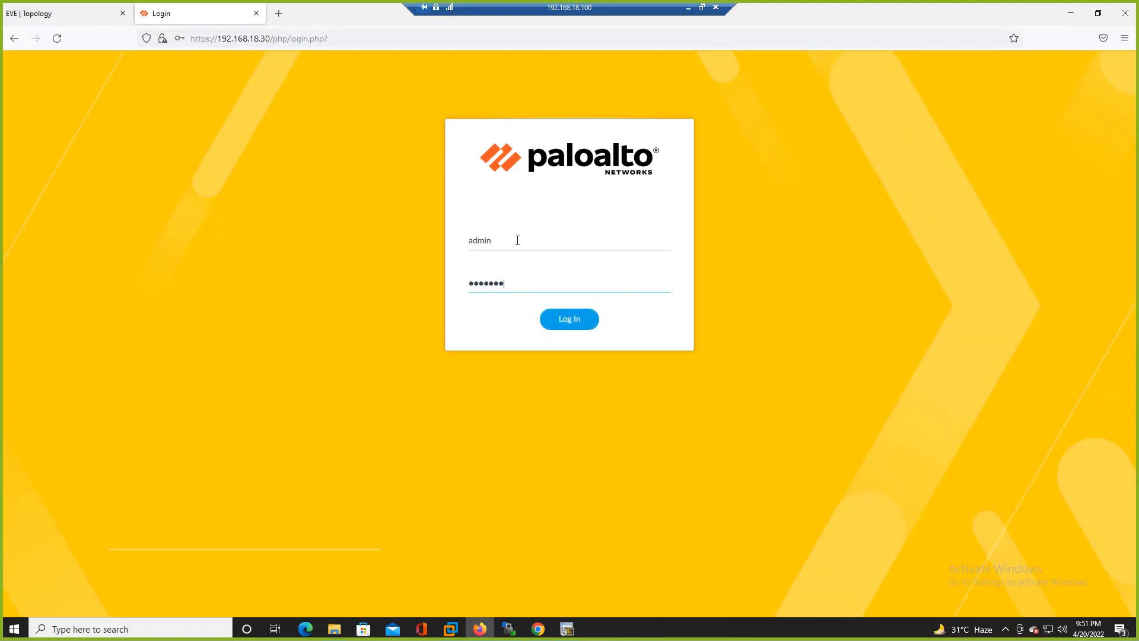
left_click(562, 330)
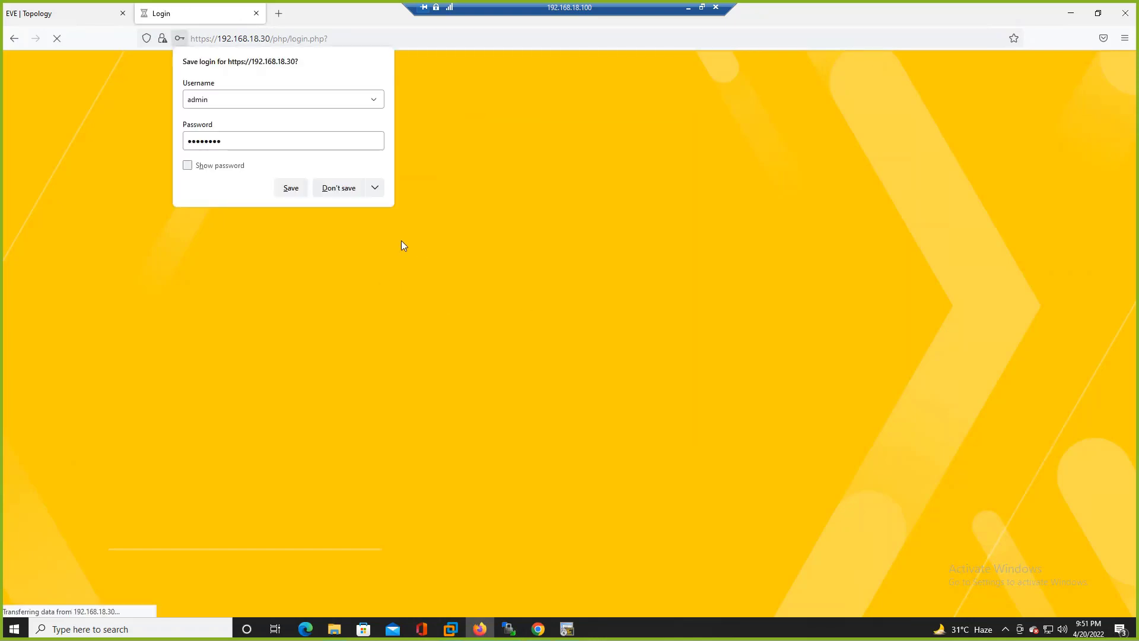
left_click(339, 188)
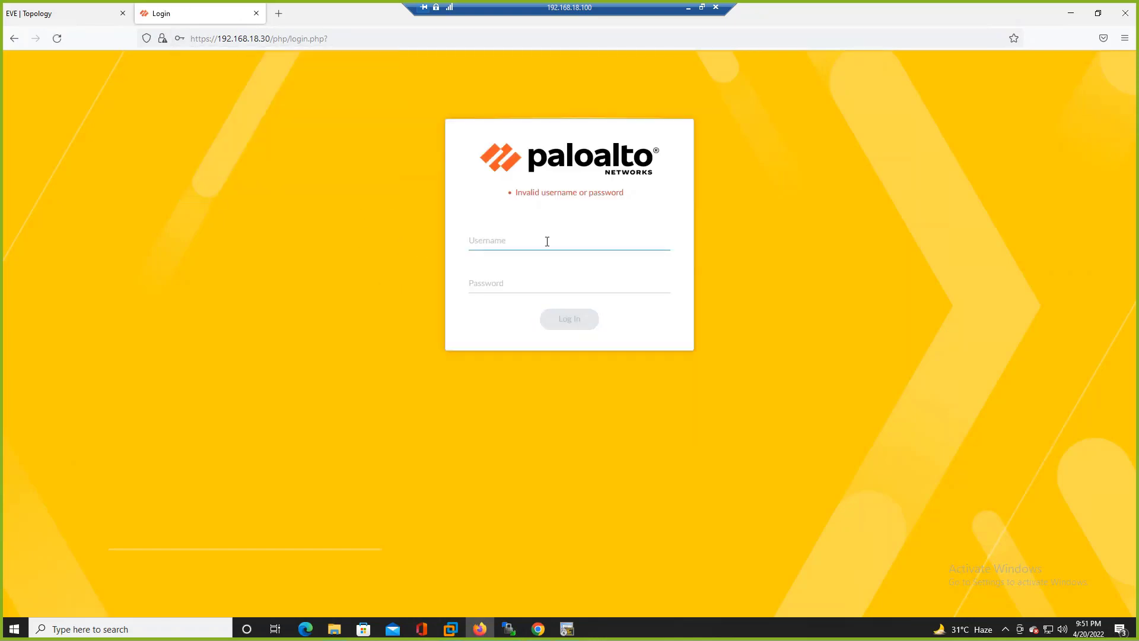
- Retry the login with the default admin username and password after the rejected attempt
type("admin")
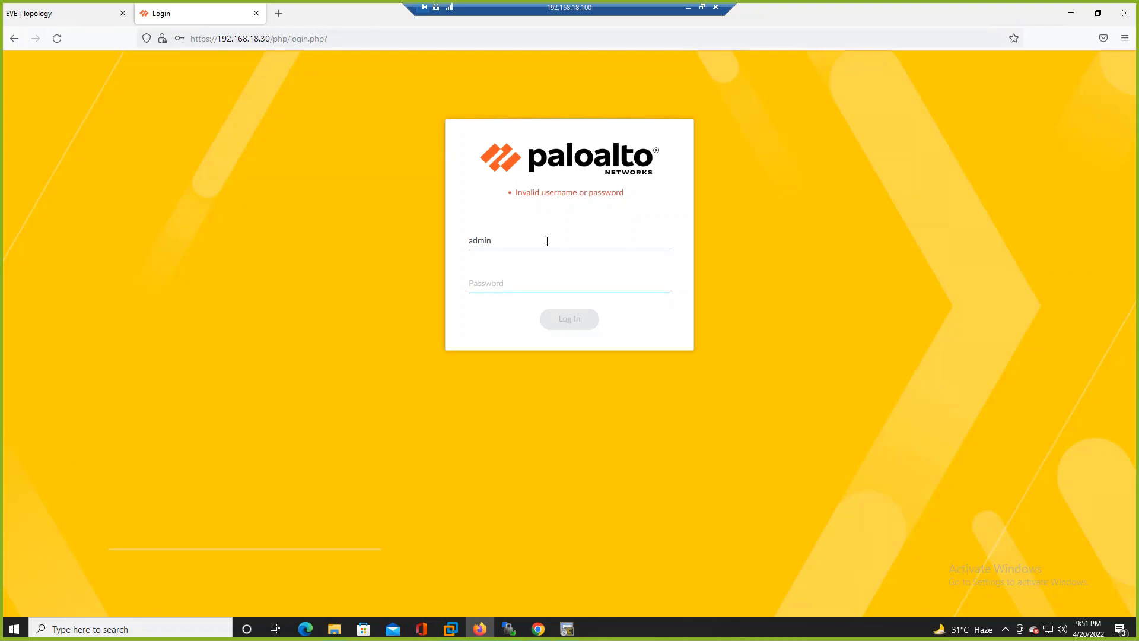
type("adm")
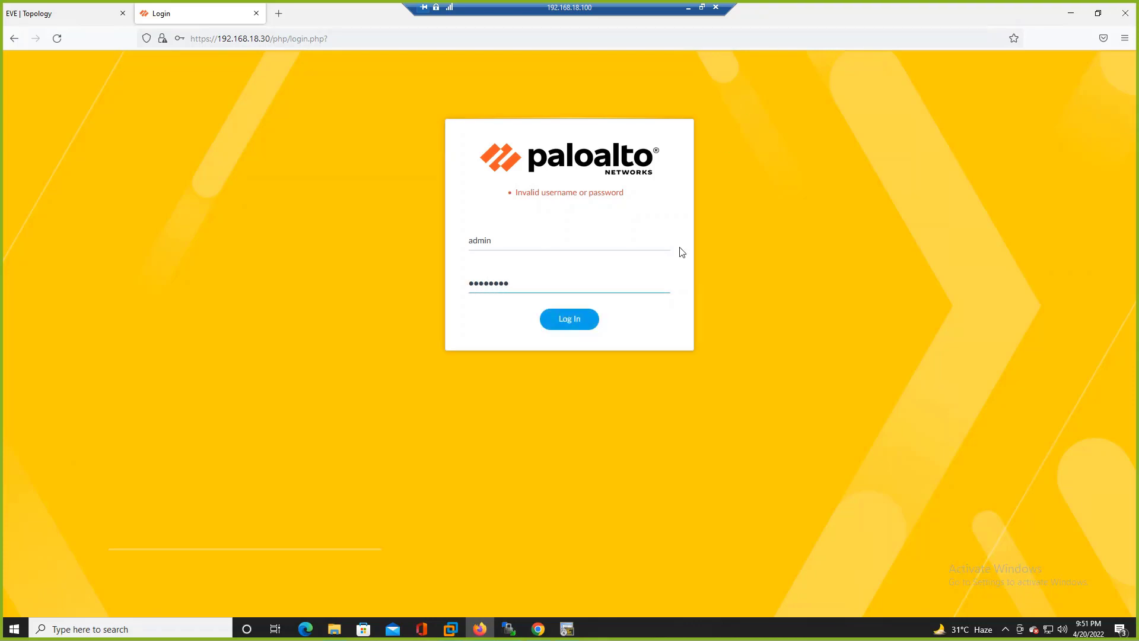
left_click(568, 323)
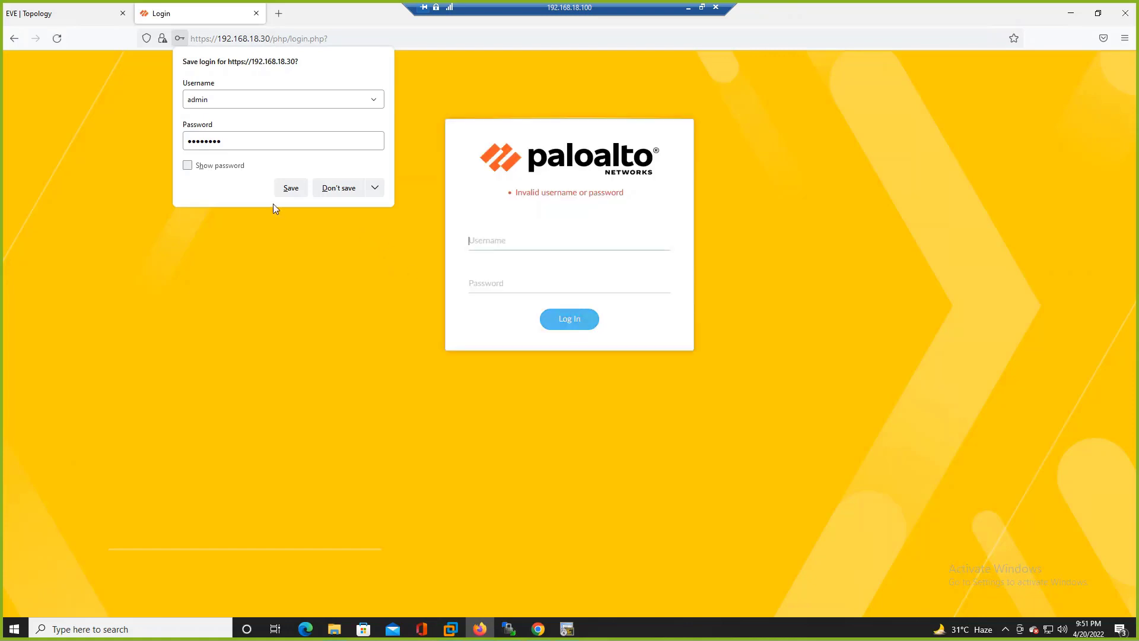
left_click(339, 188)
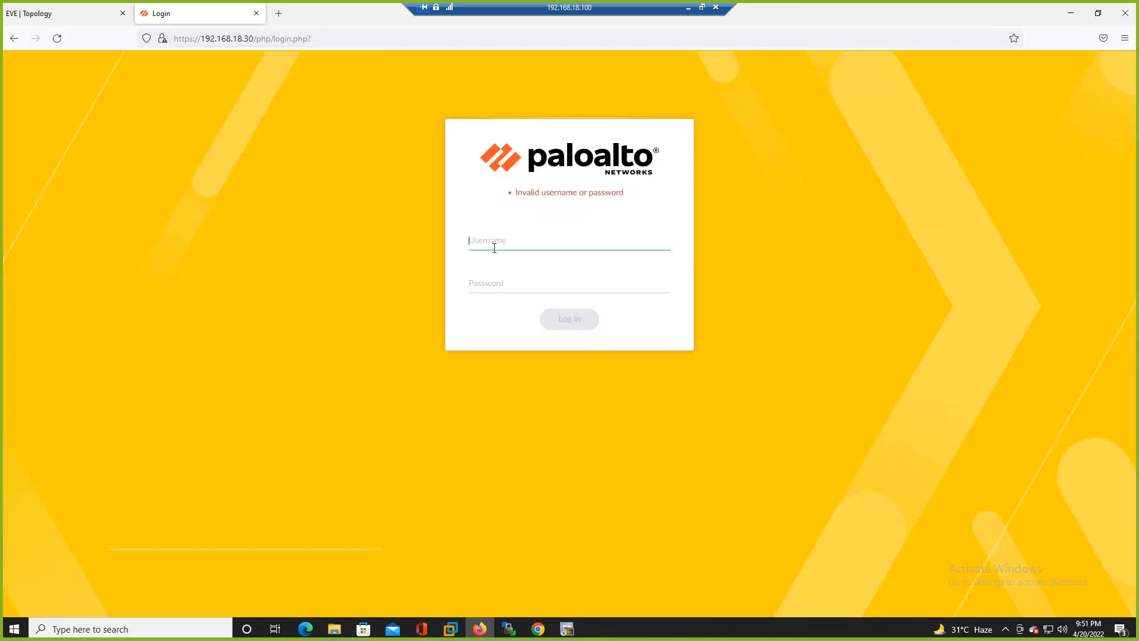
type("admin")
key("Tab")
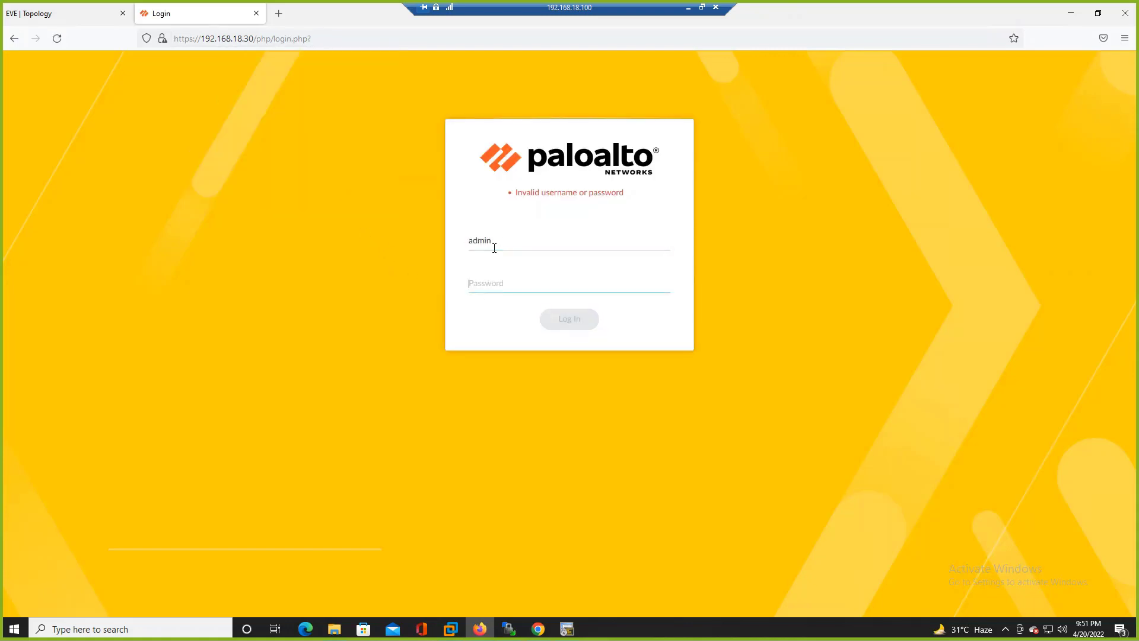
type("ad")
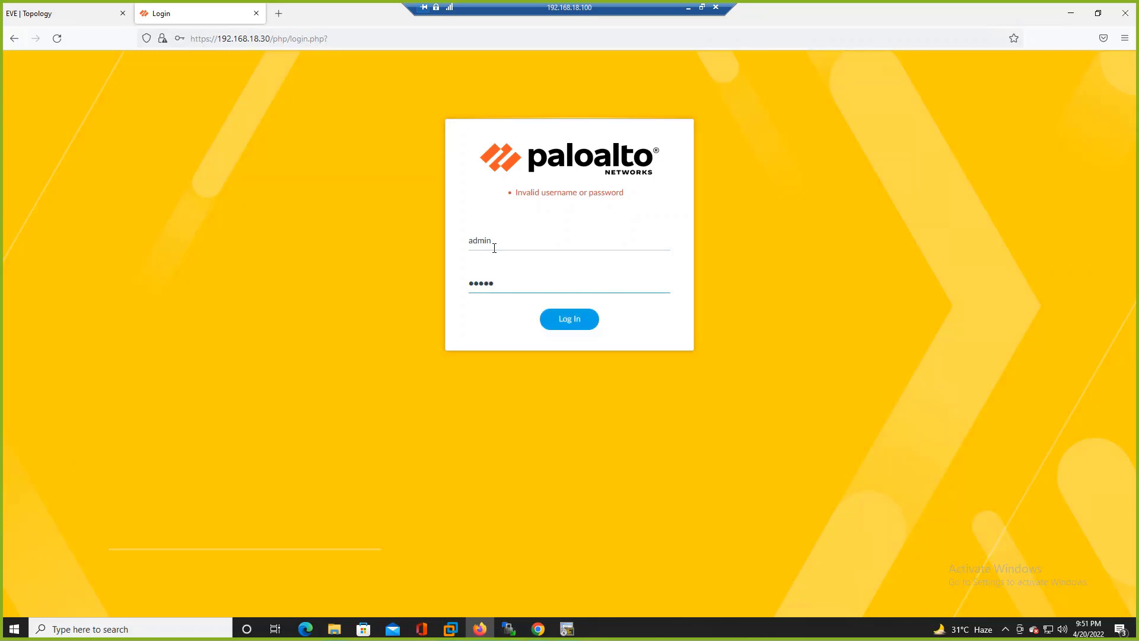
left_click(570, 318)
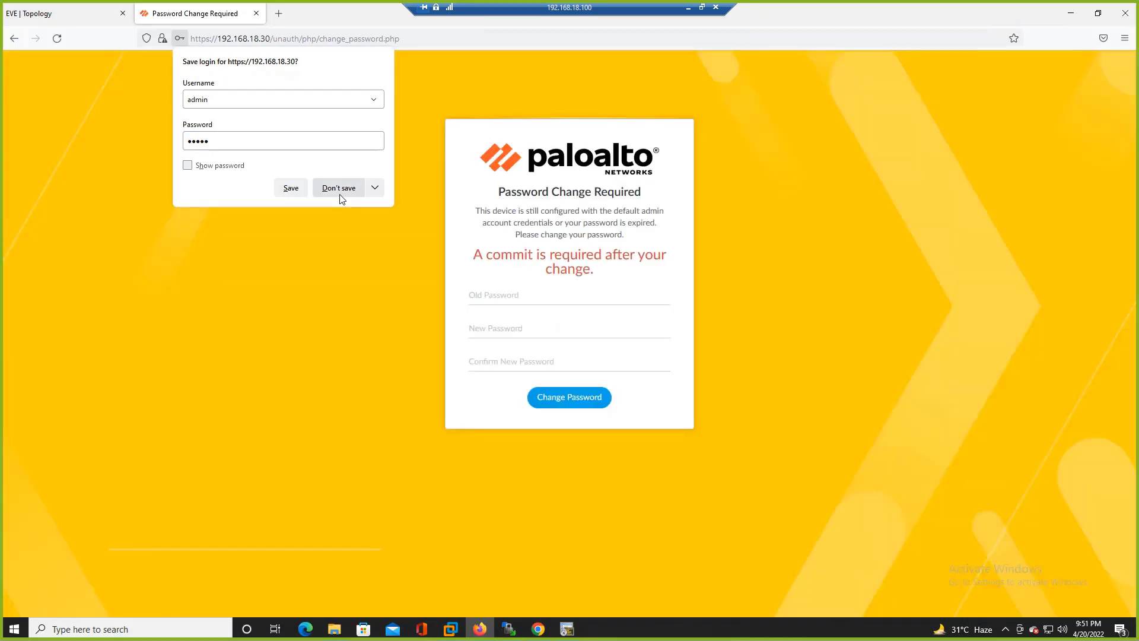
- Complete the required admin password change, entering the old password and the new one twice
left_click(339, 196)
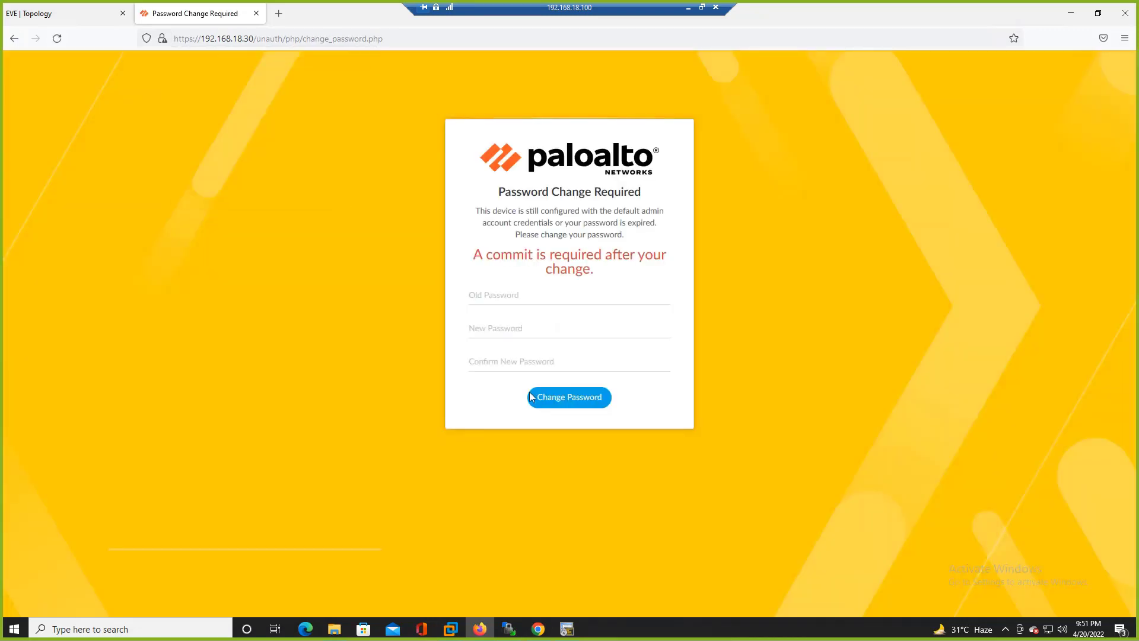
left_click(501, 301)
type("a")
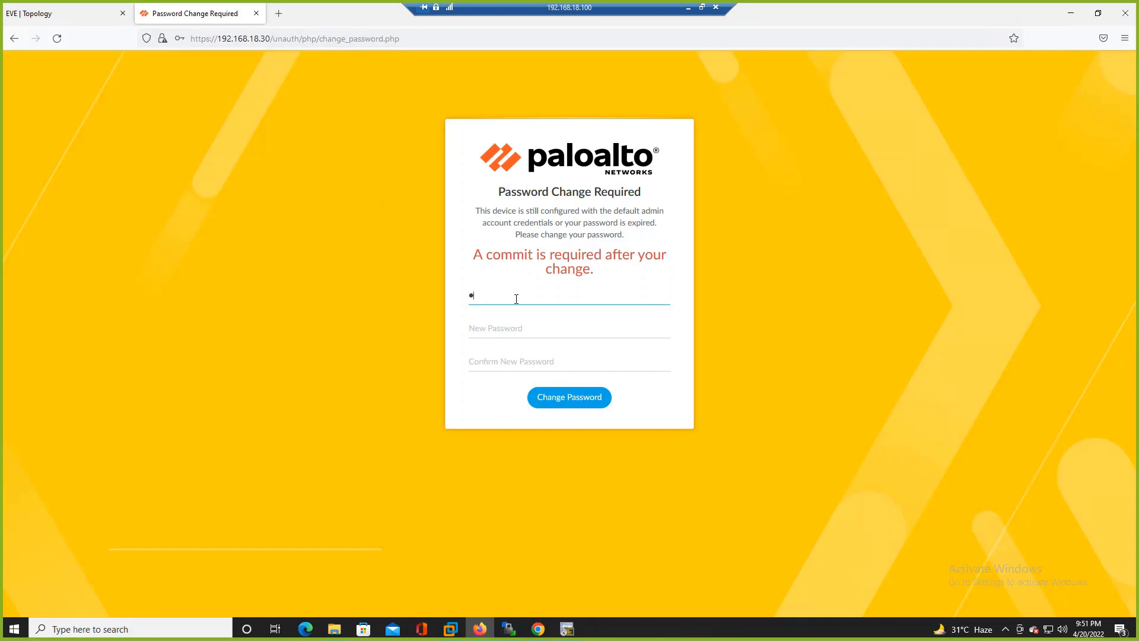
type("dmin")
key("Tab")
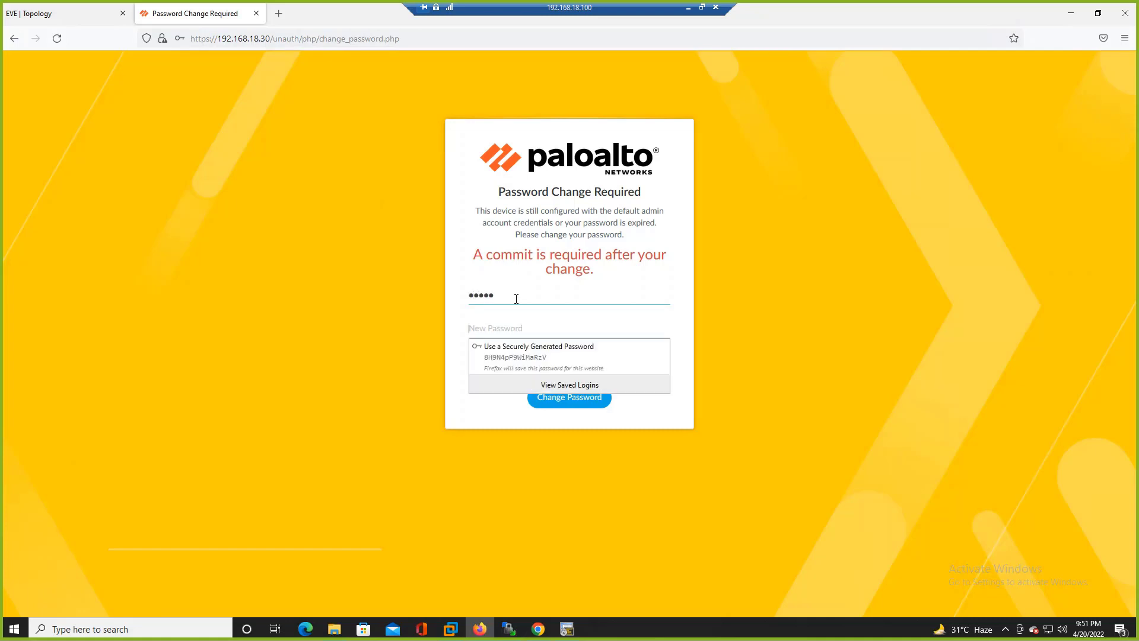
type("adm")
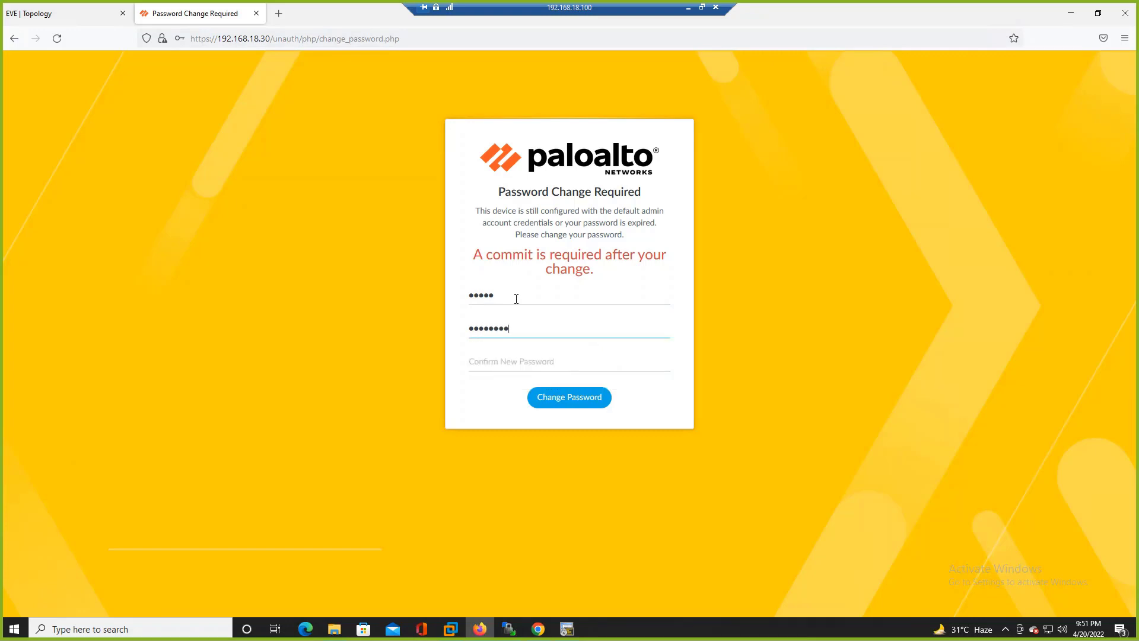
key("Tab")
type("ad")
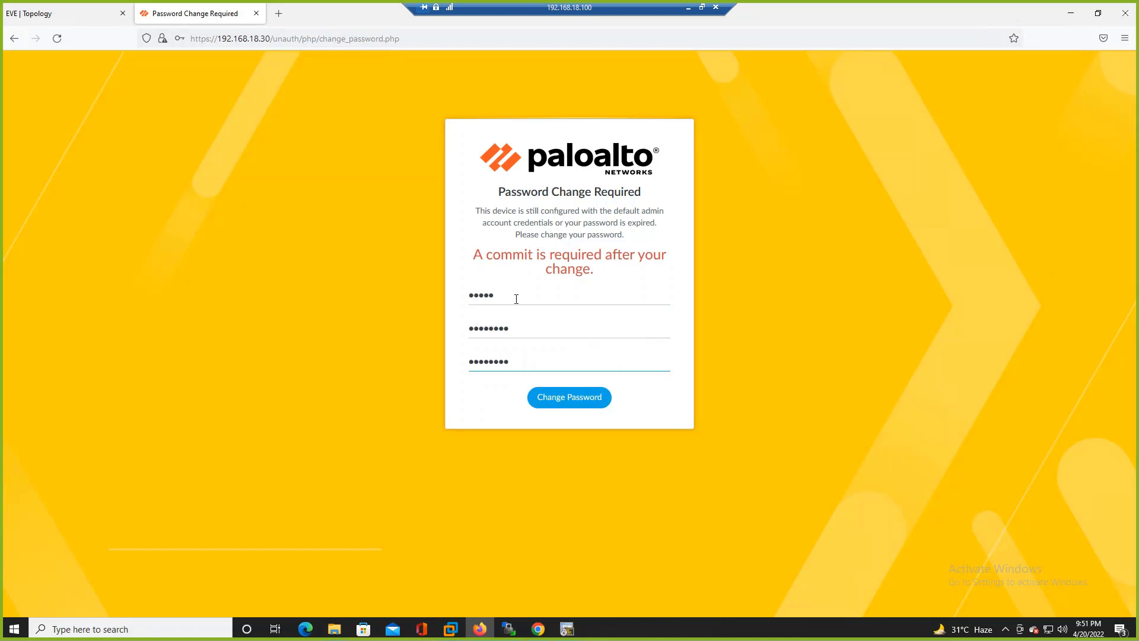
left_click(556, 398)
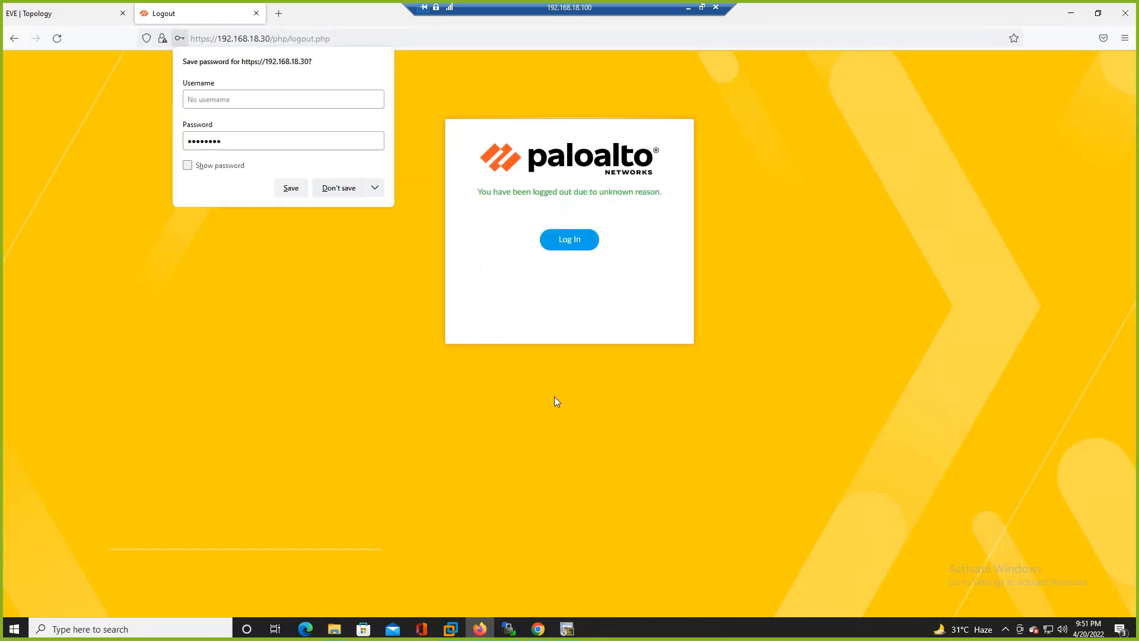
- Sign back in as admin with the new password, declining the browser's save prompt
left_click(337, 188)
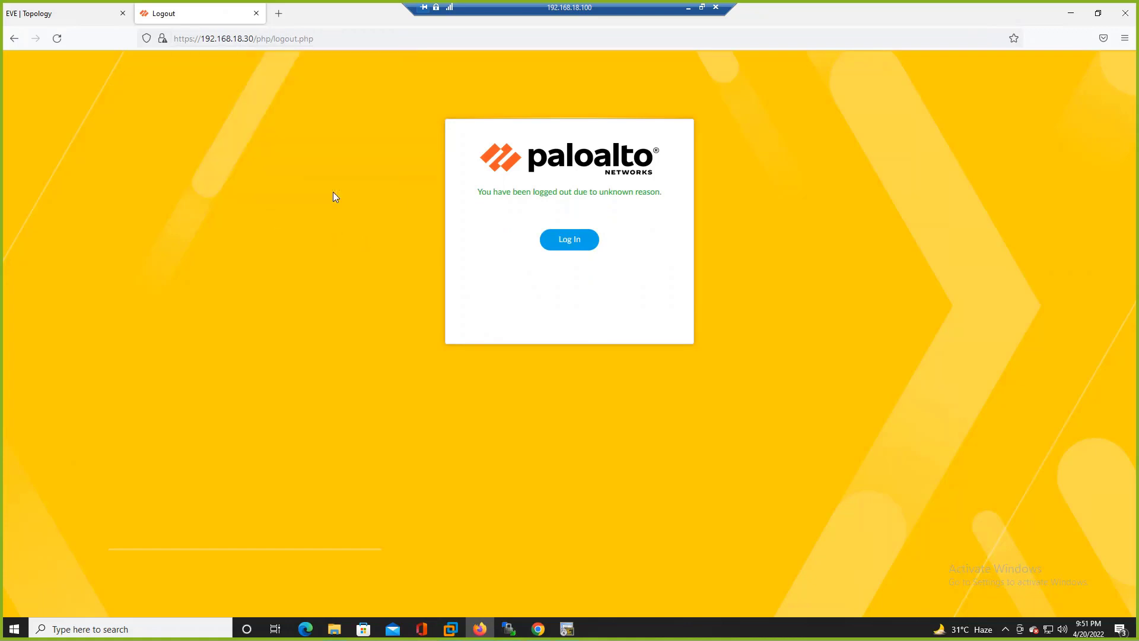
left_click(567, 240)
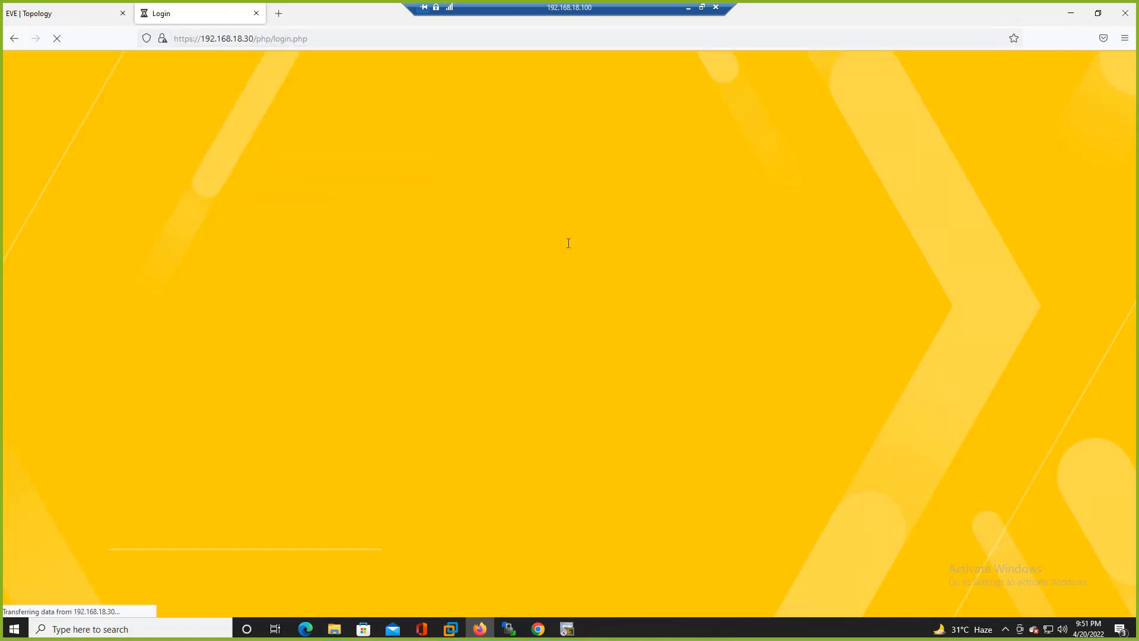
type("admin")
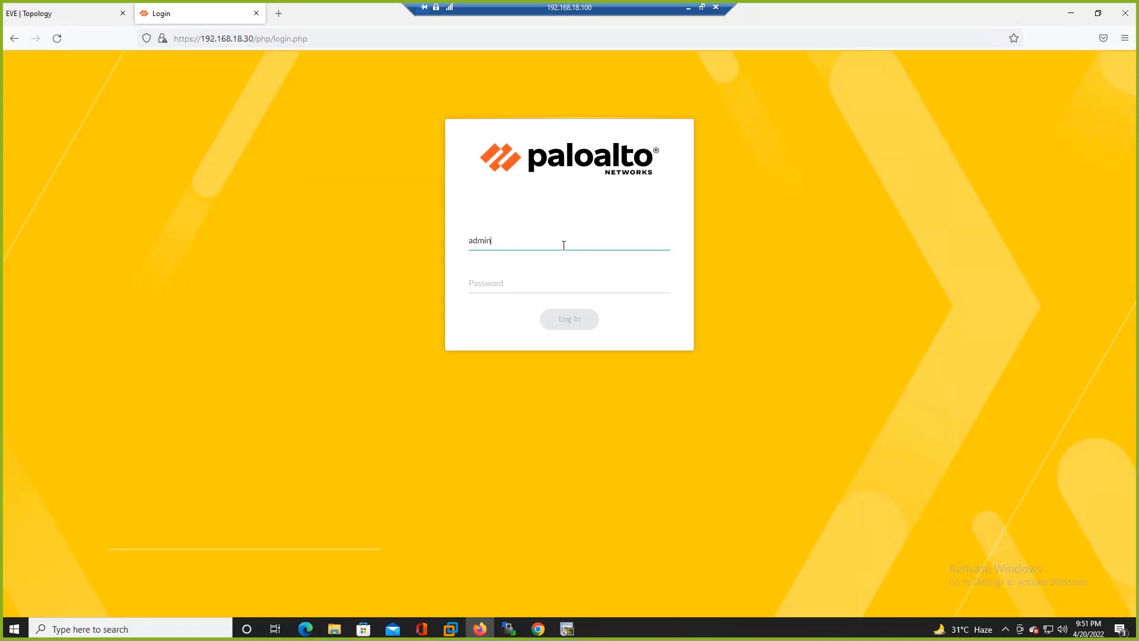
key("Tab")
type("ad")
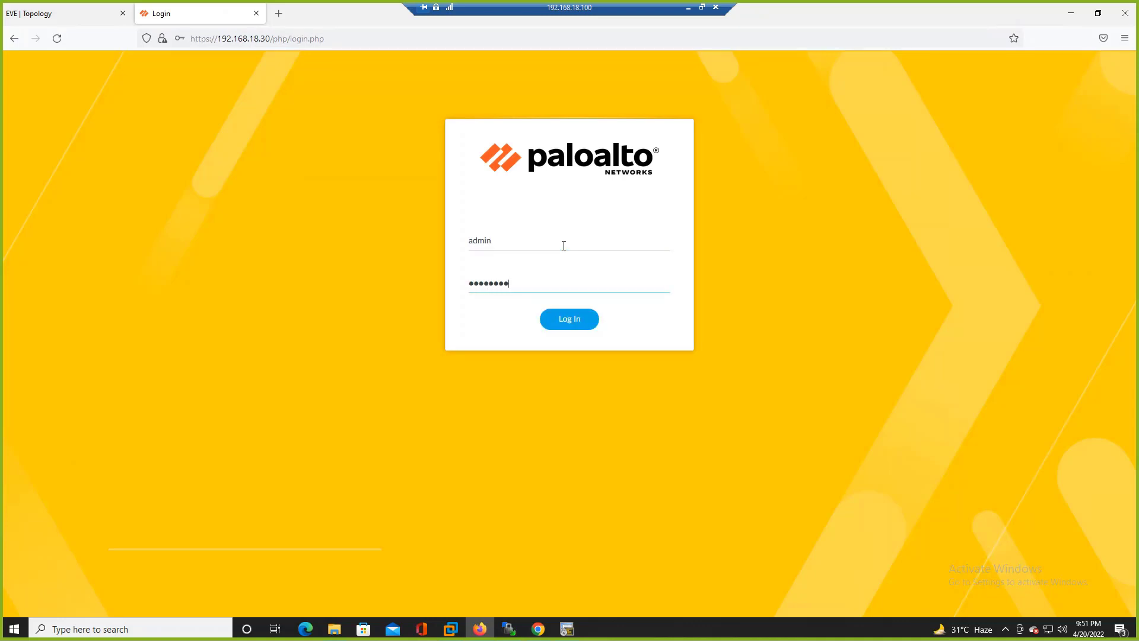
left_click(576, 325)
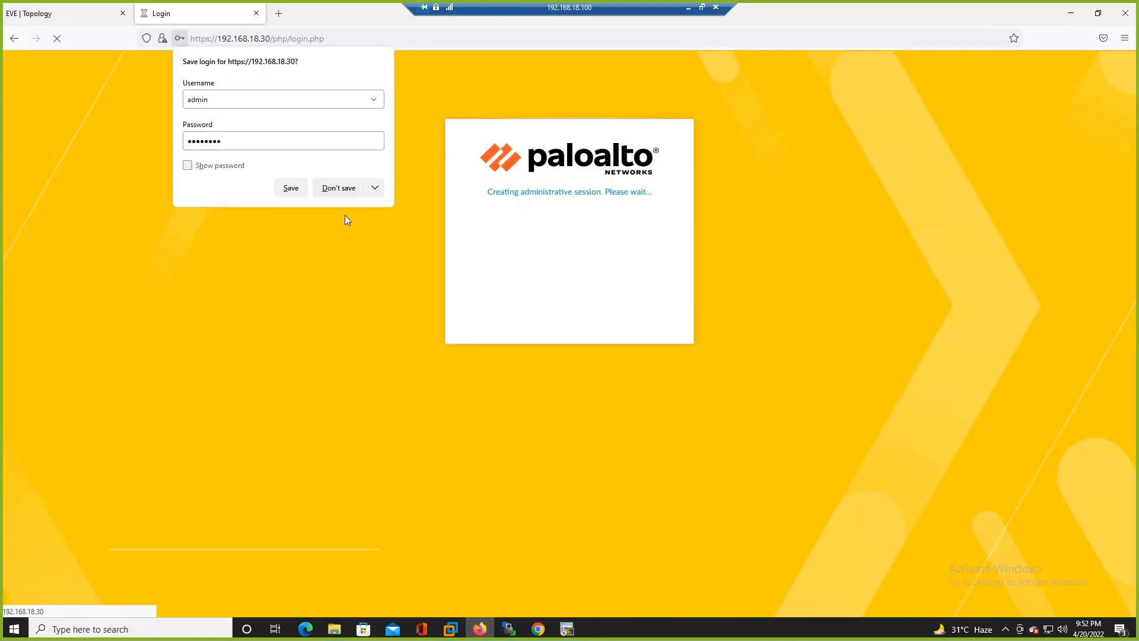
left_click(342, 193)
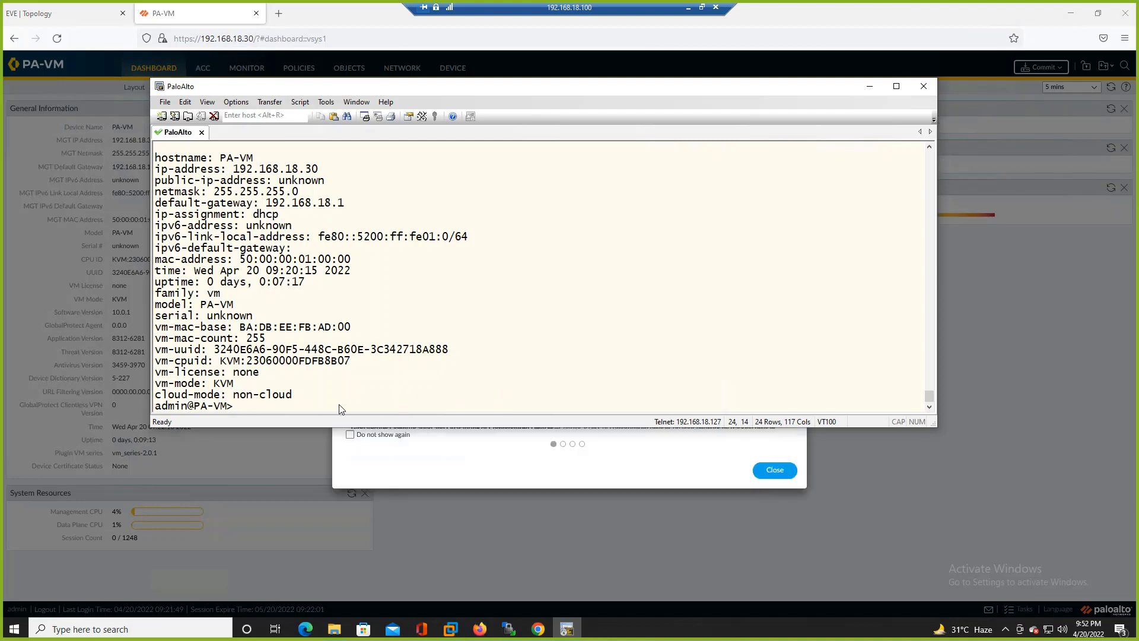
- Minimize the terminal, close the PAN-OS 10.0 welcome notes, and choose Remind Me Later for telemetry
left_click(870, 86)
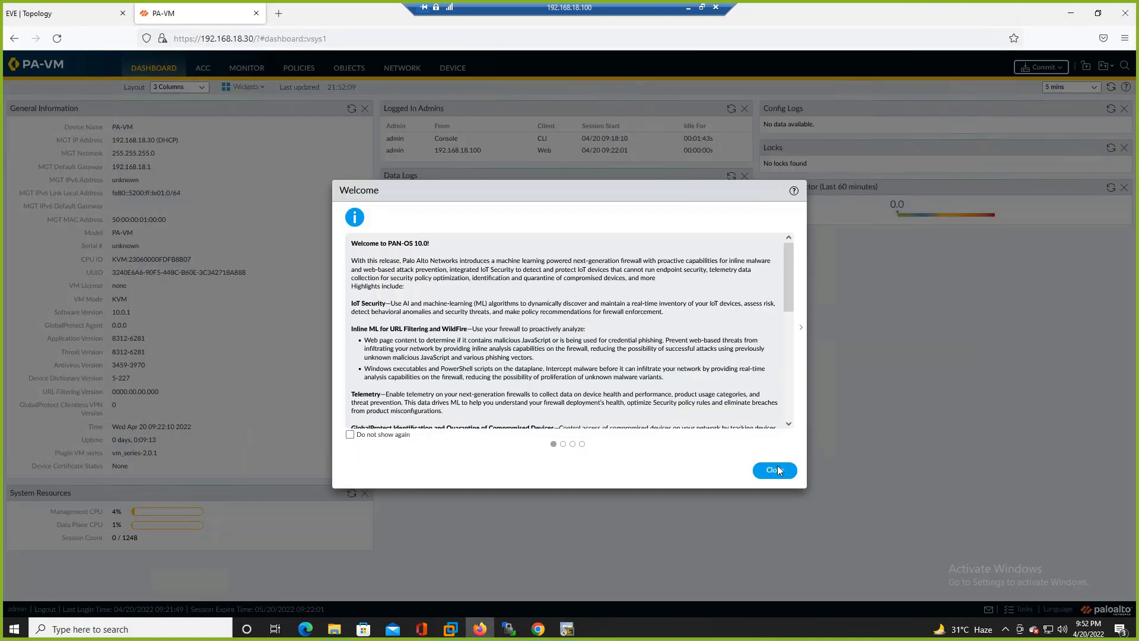
left_click(775, 469)
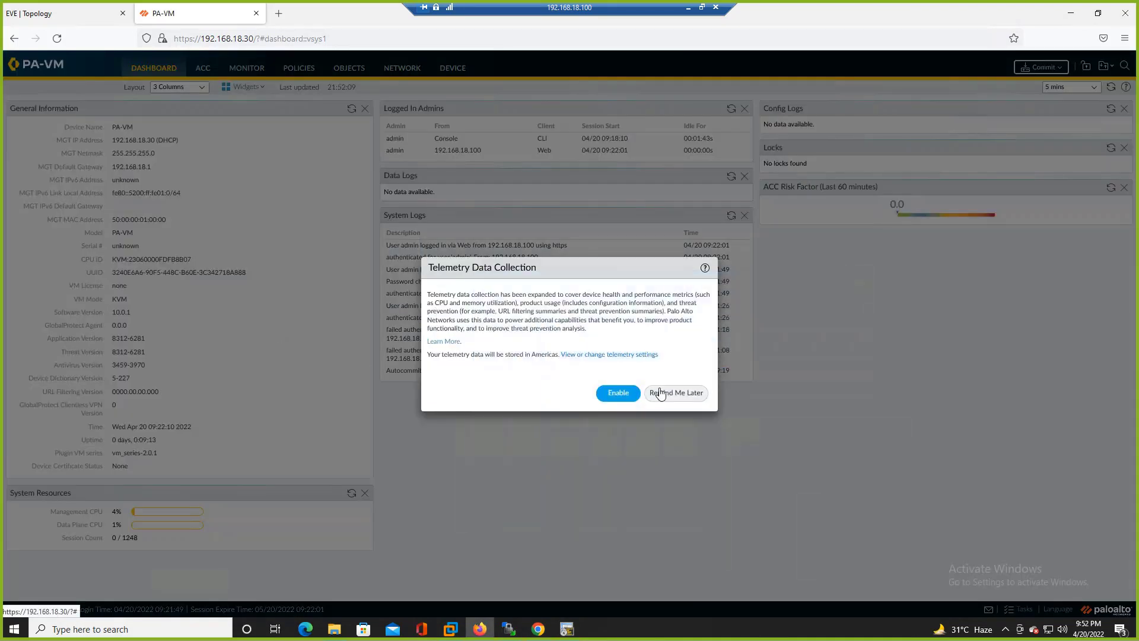
left_click(666, 393)
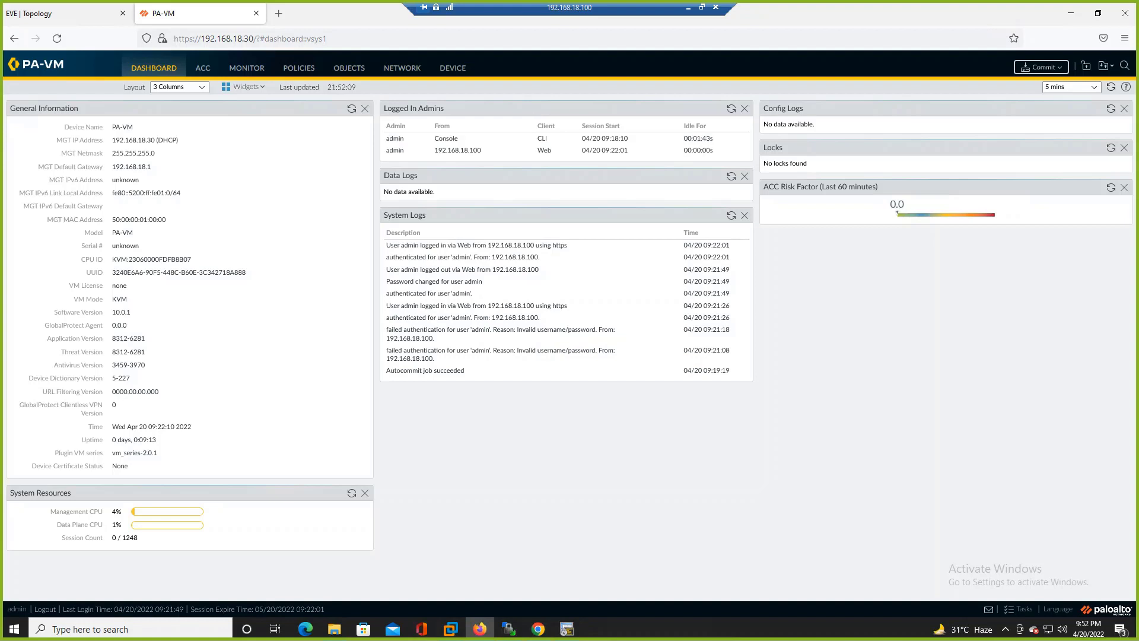
mouse_move(812, 289)
left_mouse_down()
mouse_move(824, 315)
mouse_move(849, 291)
mouse_move(877, 310)
left_mouse_up()
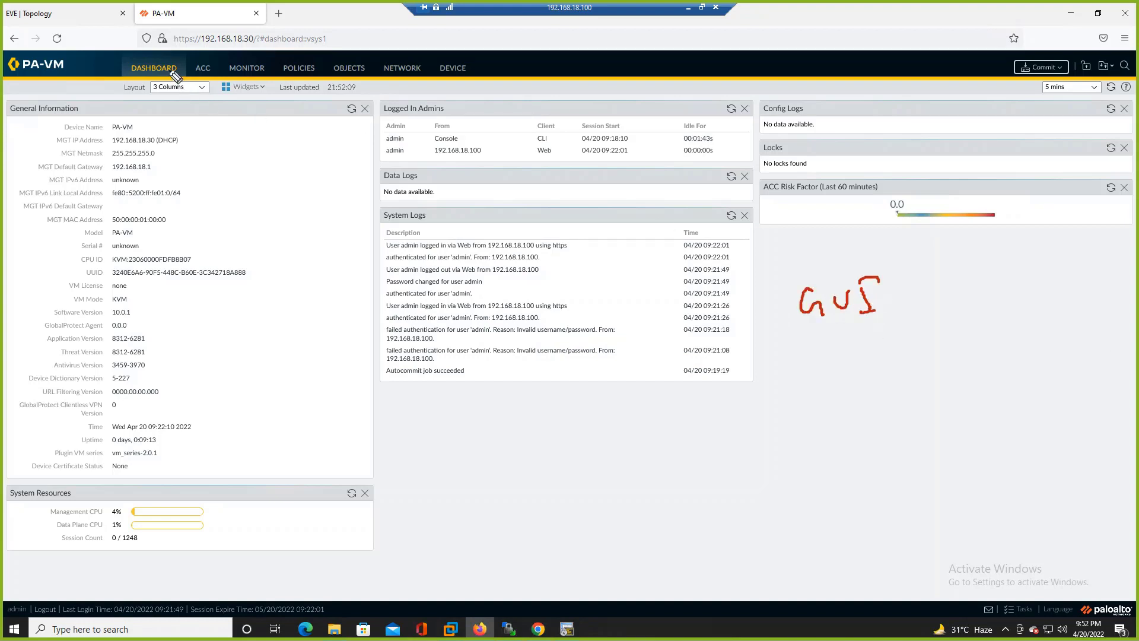
left_click_drag(148, 52, 173, 45)
mouse_move(181, 139)
left_mouse_down()
mouse_move(203, 134)
mouse_move(161, 149)
mouse_move(178, 144)
left_mouse_up()
mouse_move(143, 304)
left_mouse_down()
mouse_move(110, 305)
mouse_move(121, 322)
mouse_move(149, 305)
left_mouse_up()
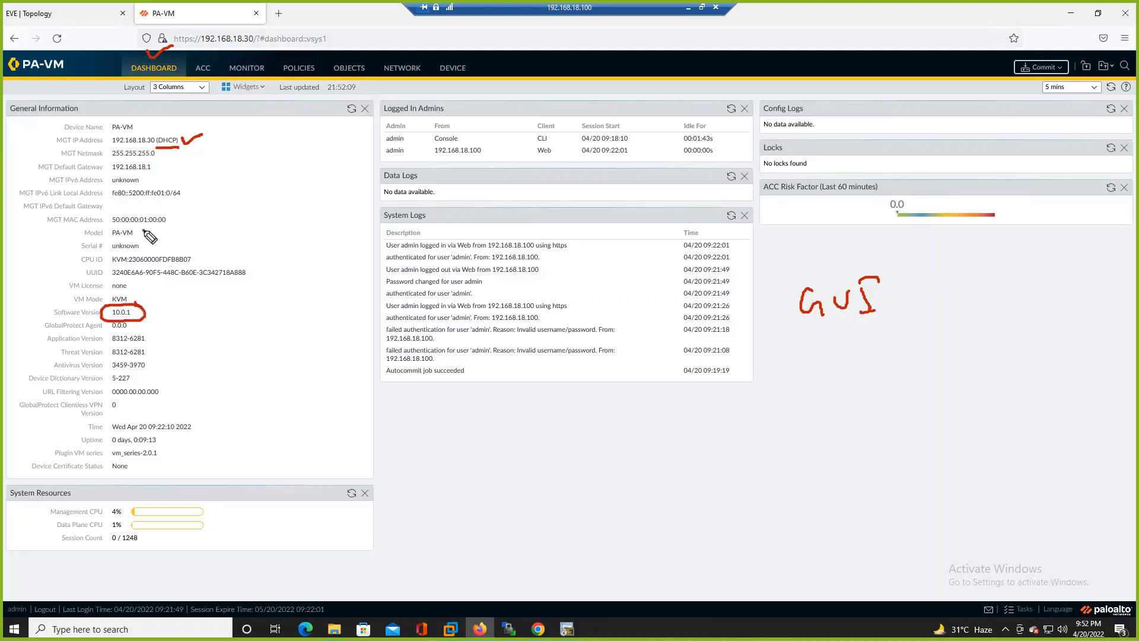
mouse_move(144, 228)
left_mouse_down()
mouse_move(88, 225)
mouse_move(89, 243)
mouse_move(146, 239)
mouse_move(147, 229)
left_mouse_up()
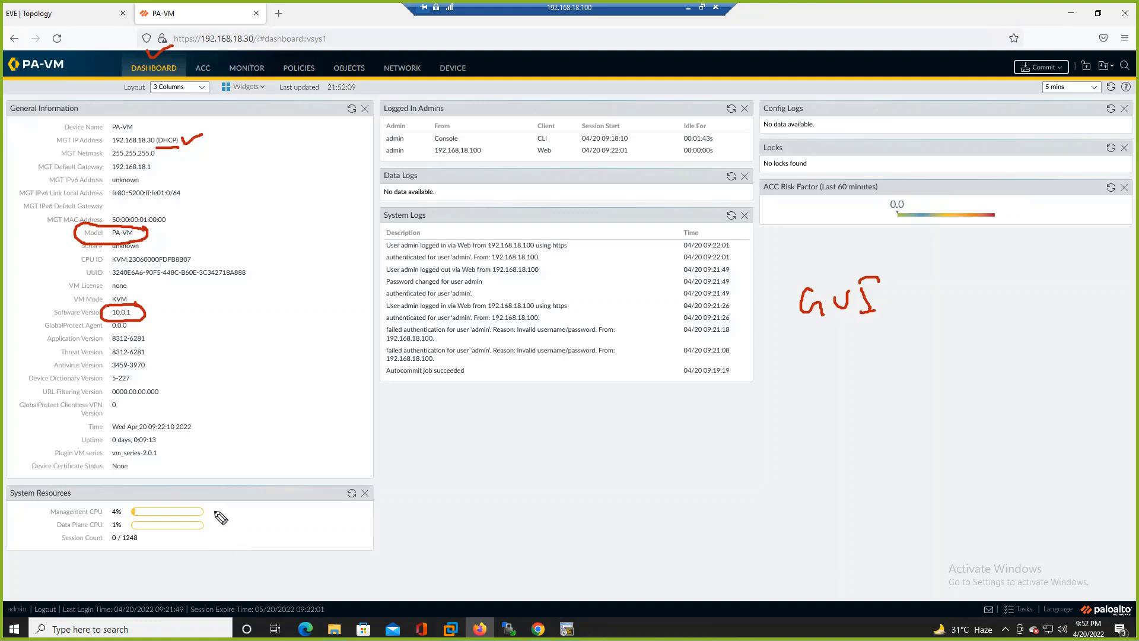
left_click_drag(214, 511, 231, 506)
left_click_drag(58, 534, 95, 533)
left_click_drag(211, 526, 232, 521)
mouse_move(722, 135)
left_mouse_down()
mouse_move(400, 117)
mouse_move(393, 161)
mouse_move(664, 171)
mouse_move(726, 139)
left_mouse_up()
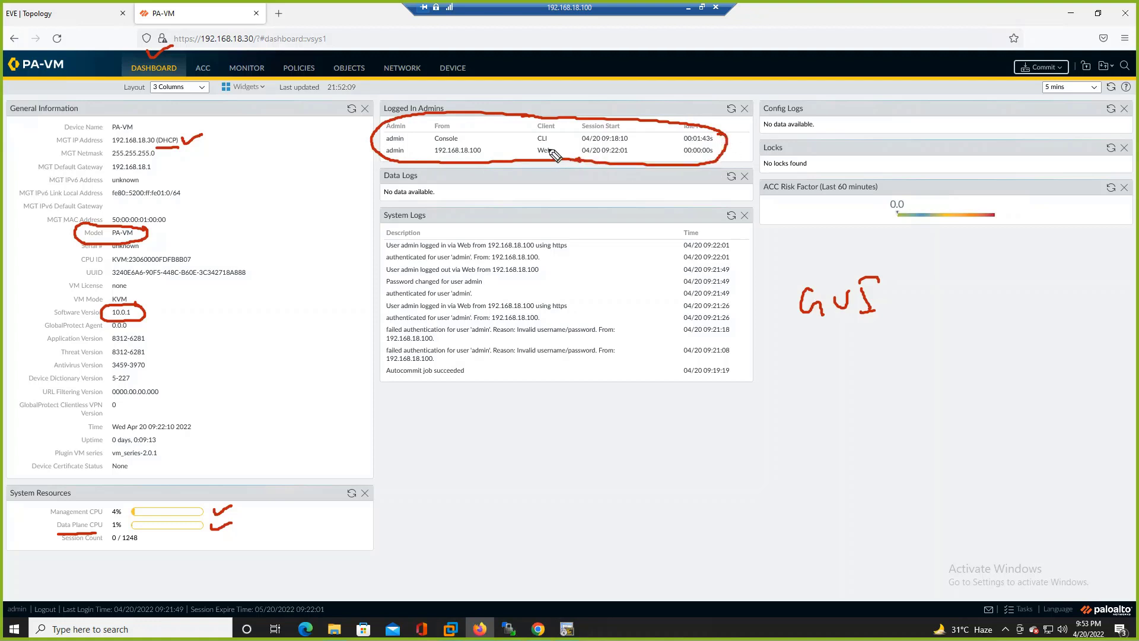
left_click_drag(538, 157, 551, 157)
mouse_move(390, 241)
left_mouse_down()
mouse_move(348, 379)
mouse_move(381, 384)
left_mouse_up()
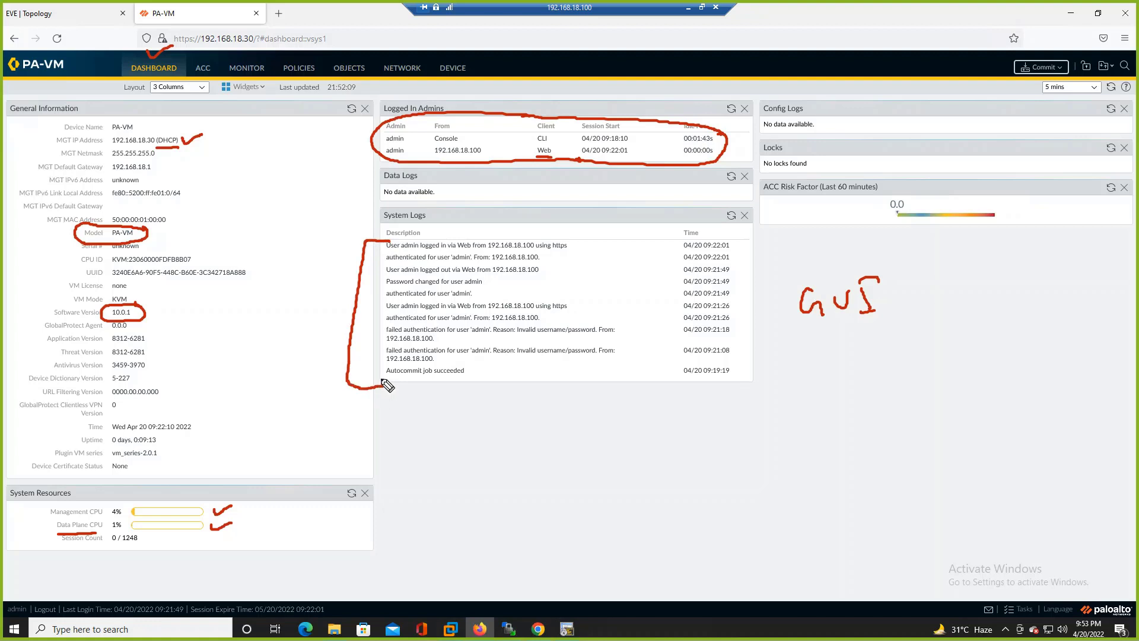
left_click_drag(380, 225, 424, 225)
mouse_move(811, 100)
left_mouse_down()
mouse_move(768, 108)
mouse_move(770, 133)
mouse_move(797, 133)
left_mouse_up()
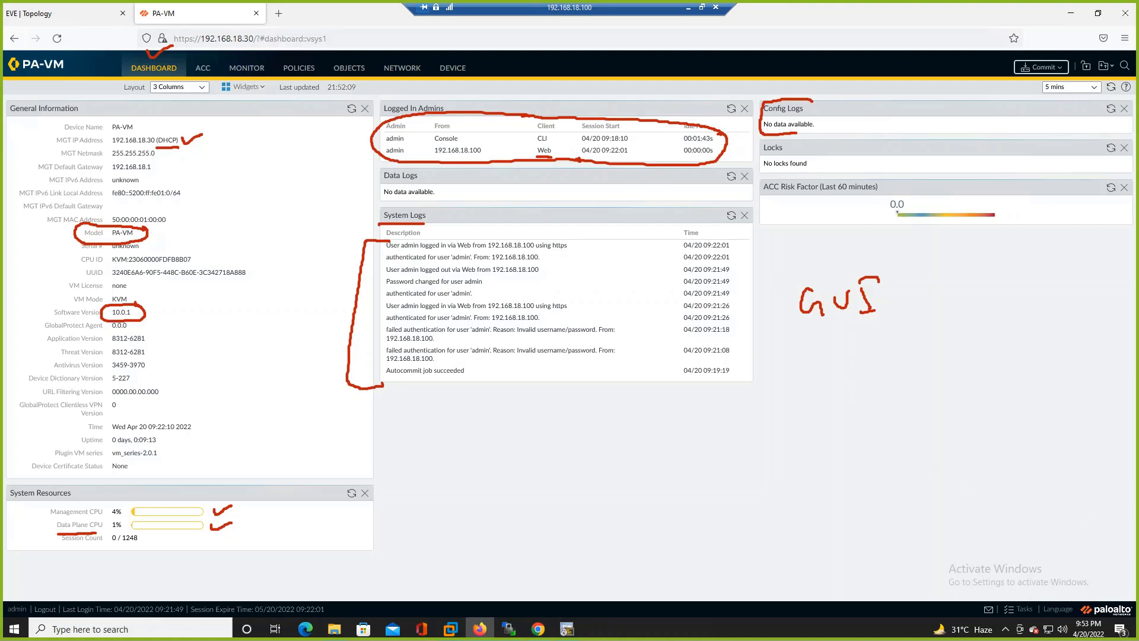
key("e")
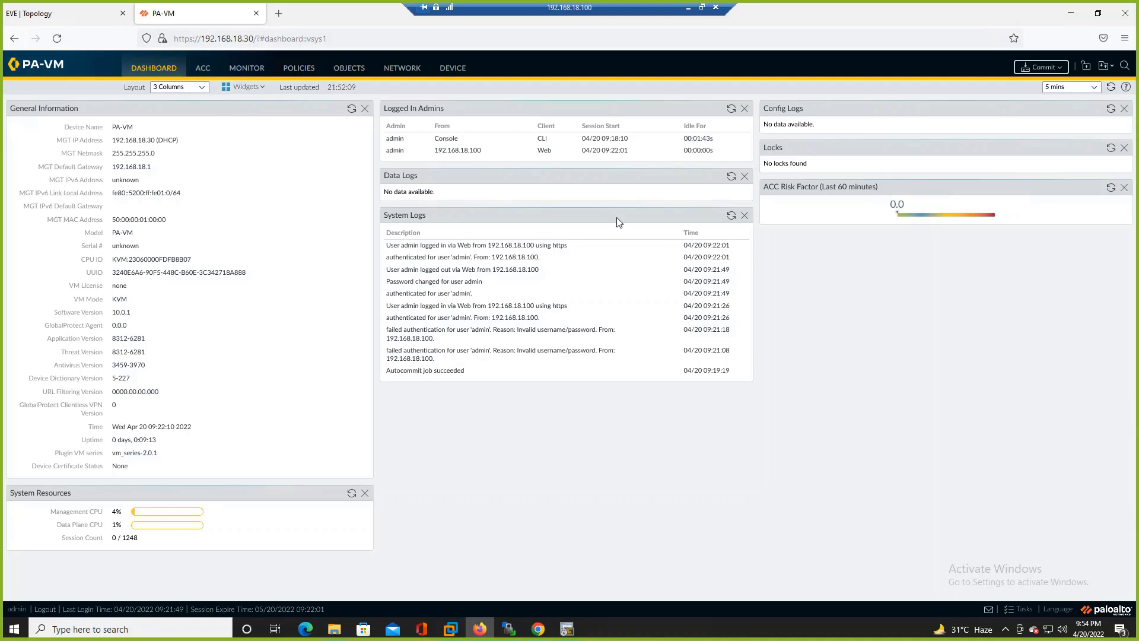
- Browse ACC, then Monitor's Traffic logs, Packet Capture and System logs, ending on the Security rulebase
left_click(203, 67)
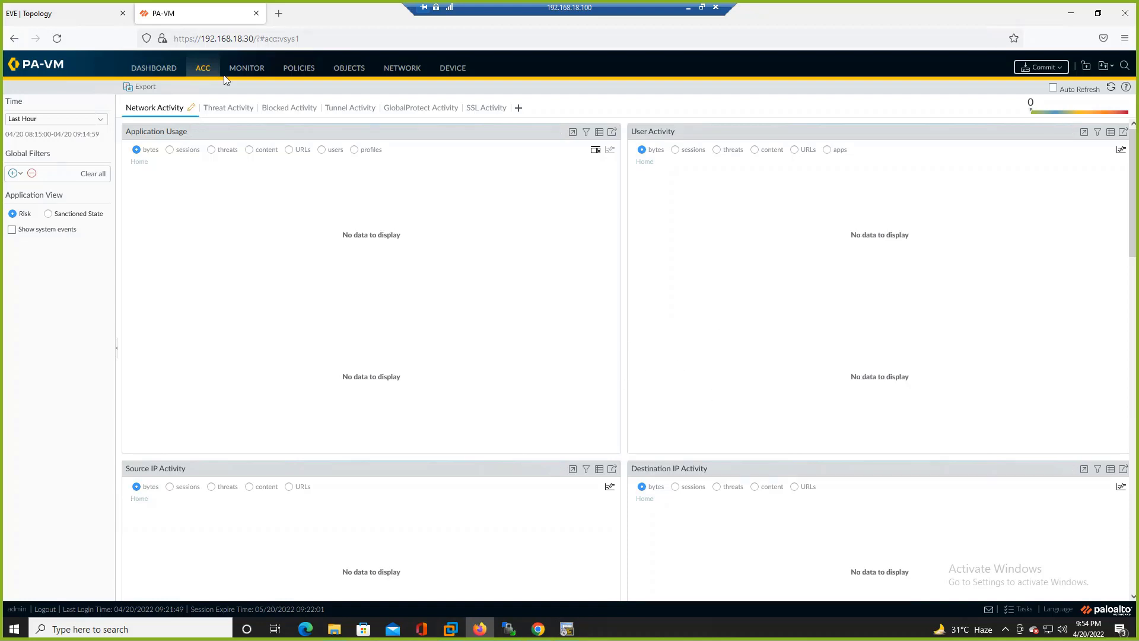
left_click(248, 70)
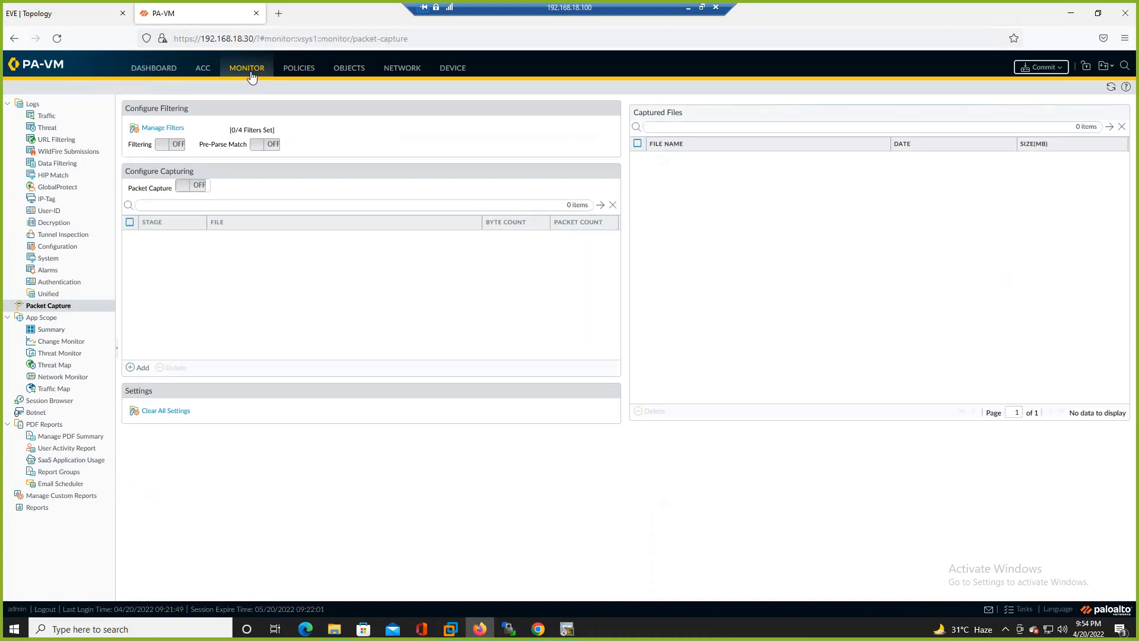
left_click(60, 121)
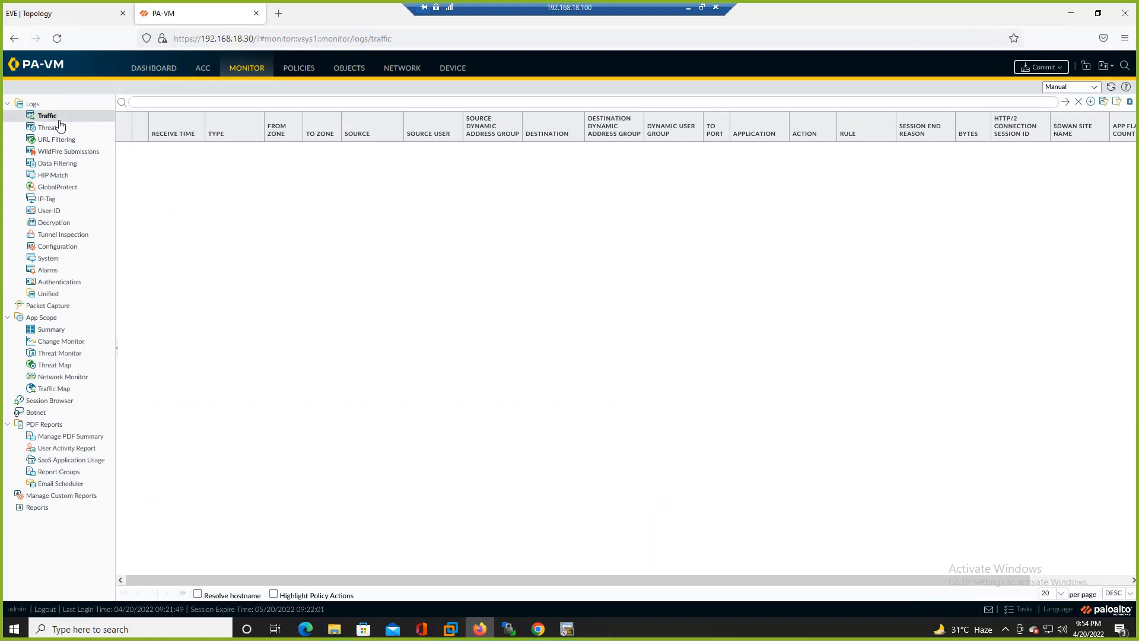
left_click(77, 309)
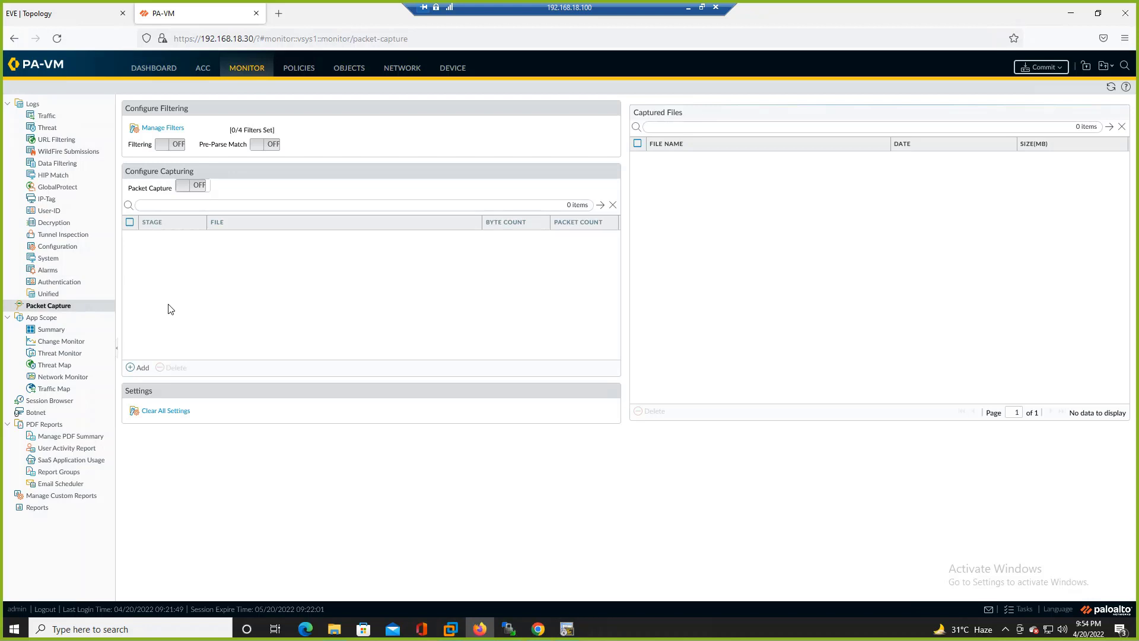
left_click(60, 259)
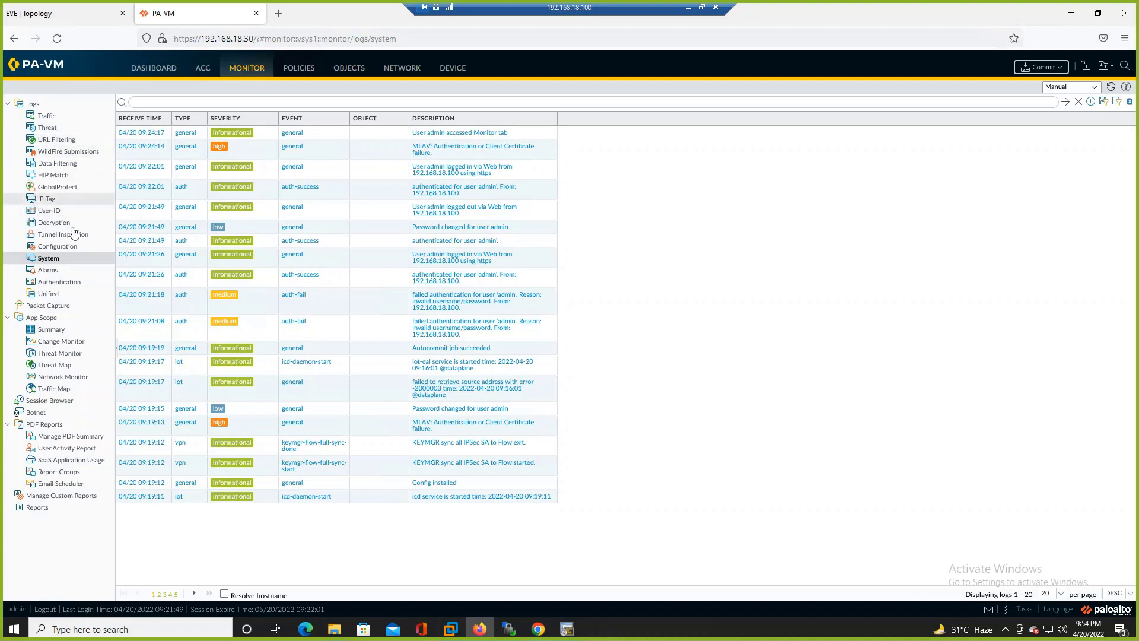
left_click(298, 71)
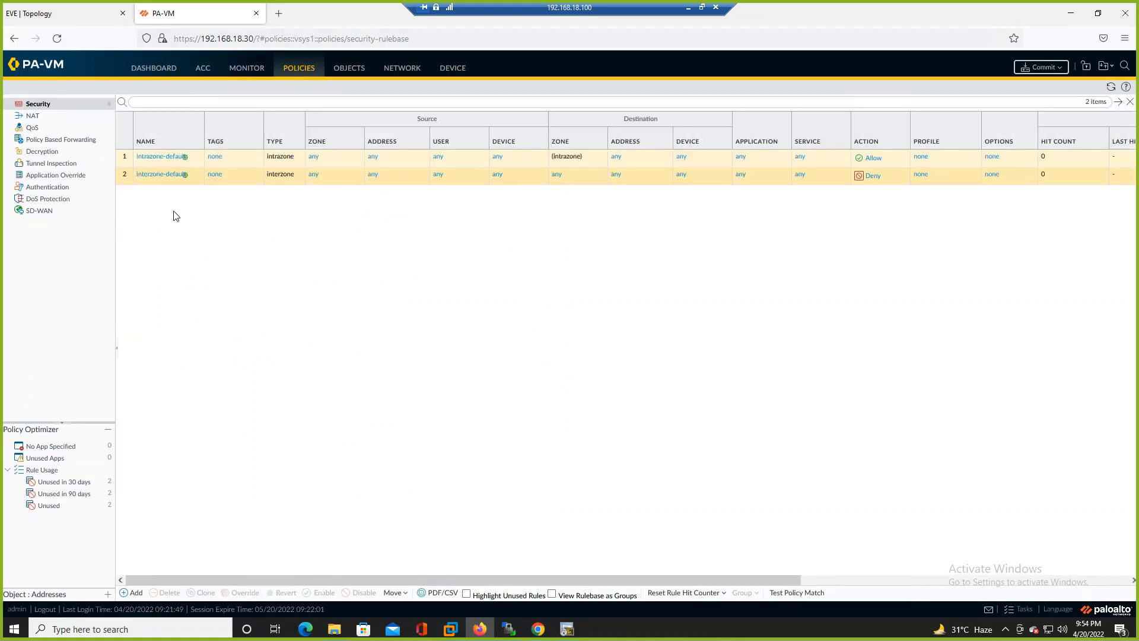
- Select the interzone-default rule, review the NAT and Security rulebases, then go to Objects > Addresses
left_click(158, 178)
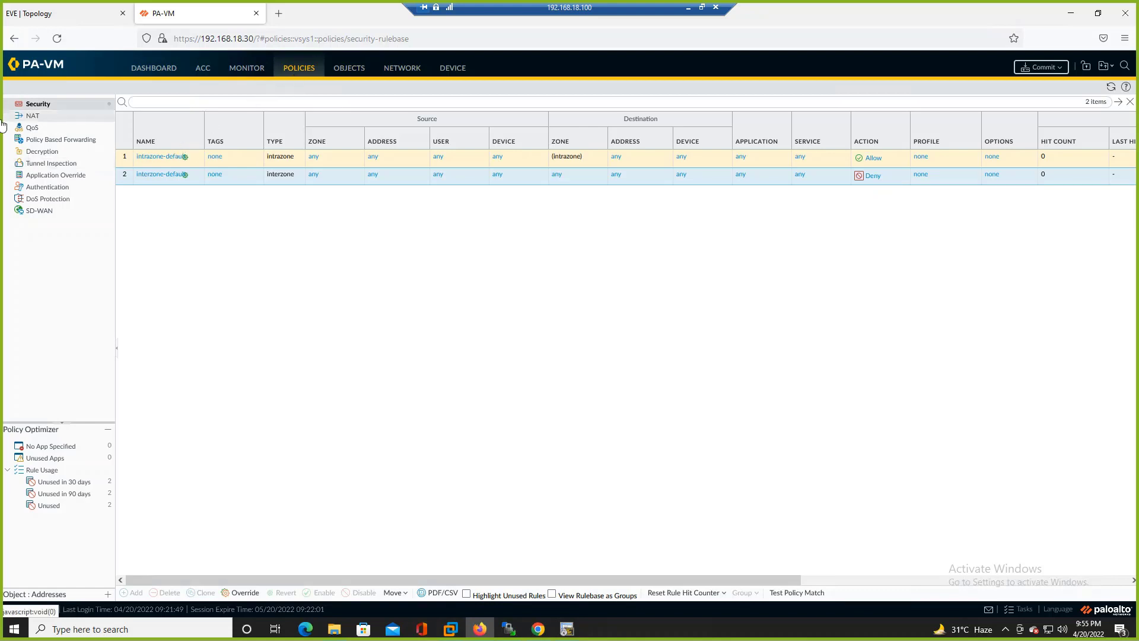
left_click(51, 119)
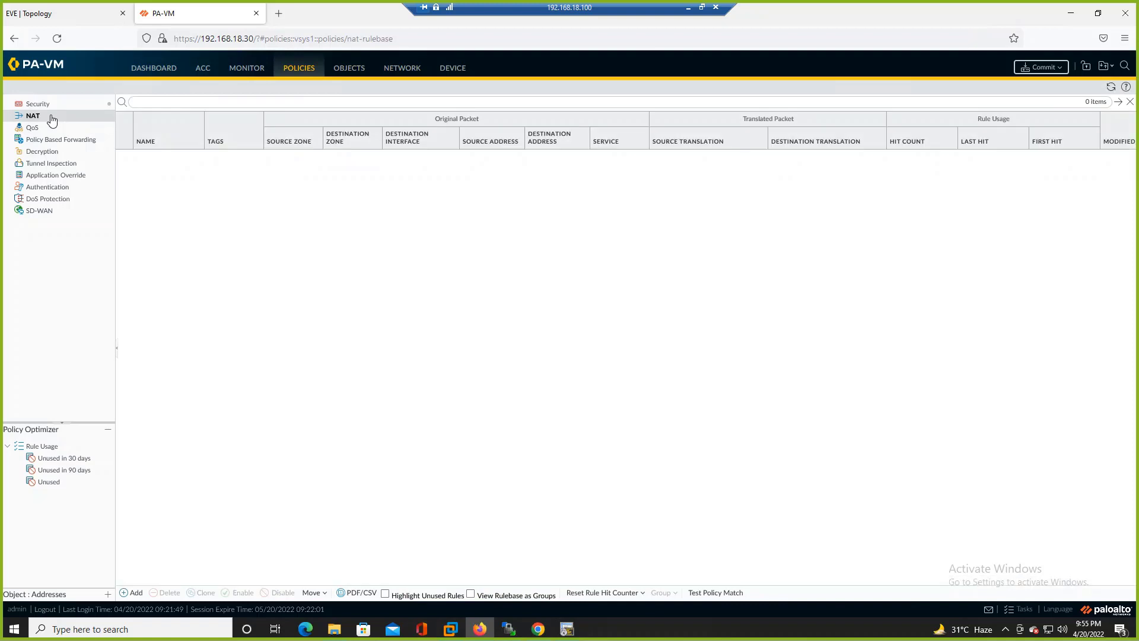
left_click(50, 106)
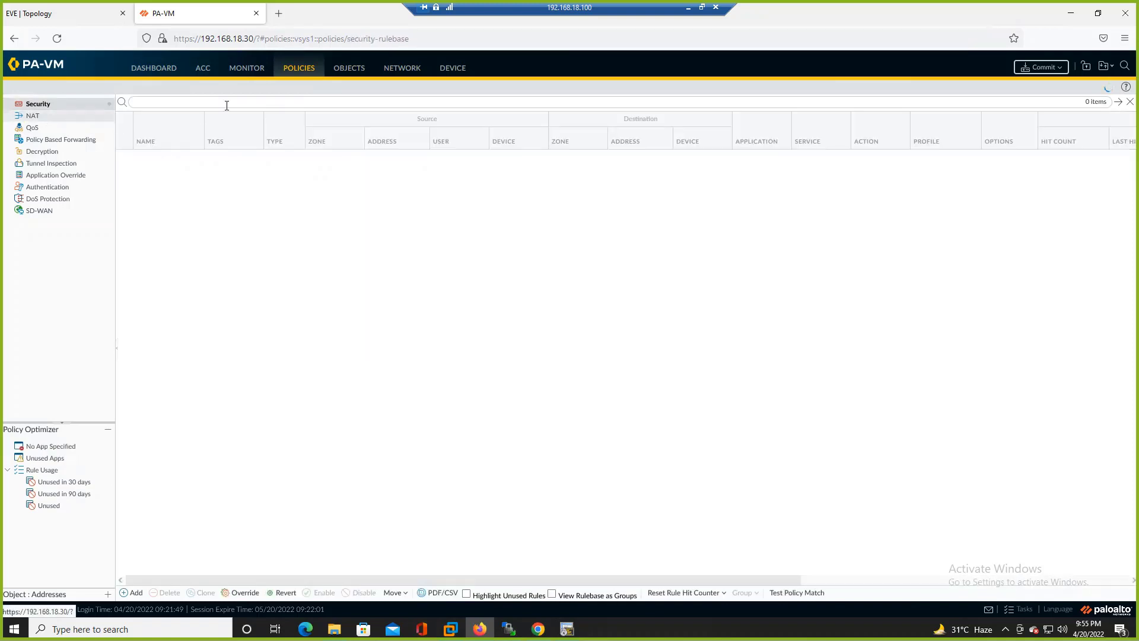
left_click(346, 72)
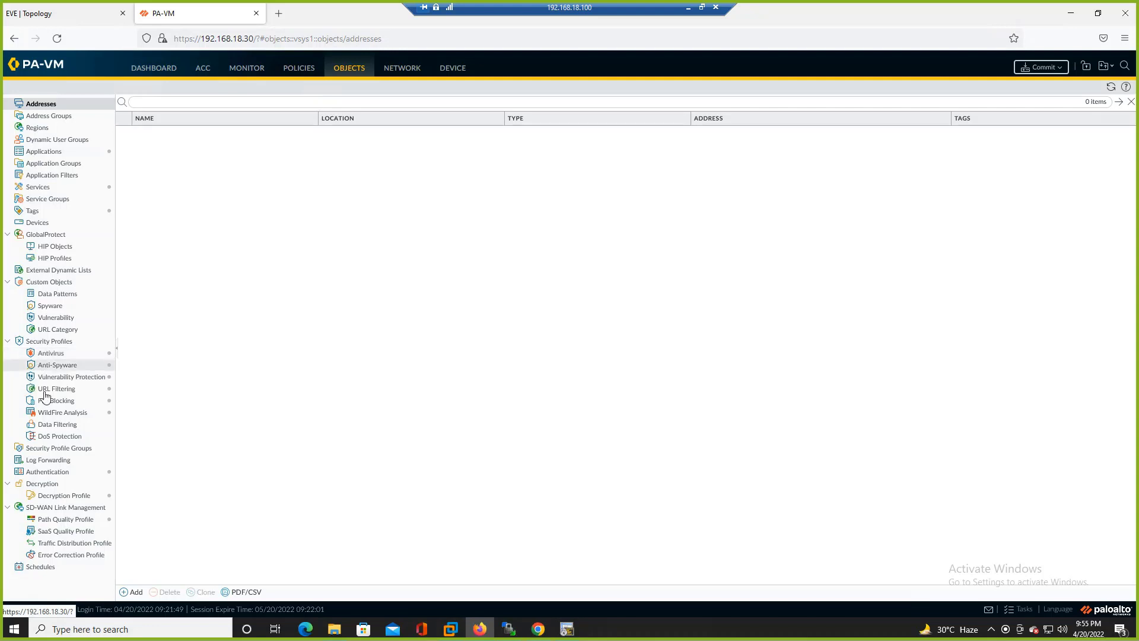
- Review Network interfaces and the default Virtual Router, then go to Device > Troubleshooting
left_click(399, 75)
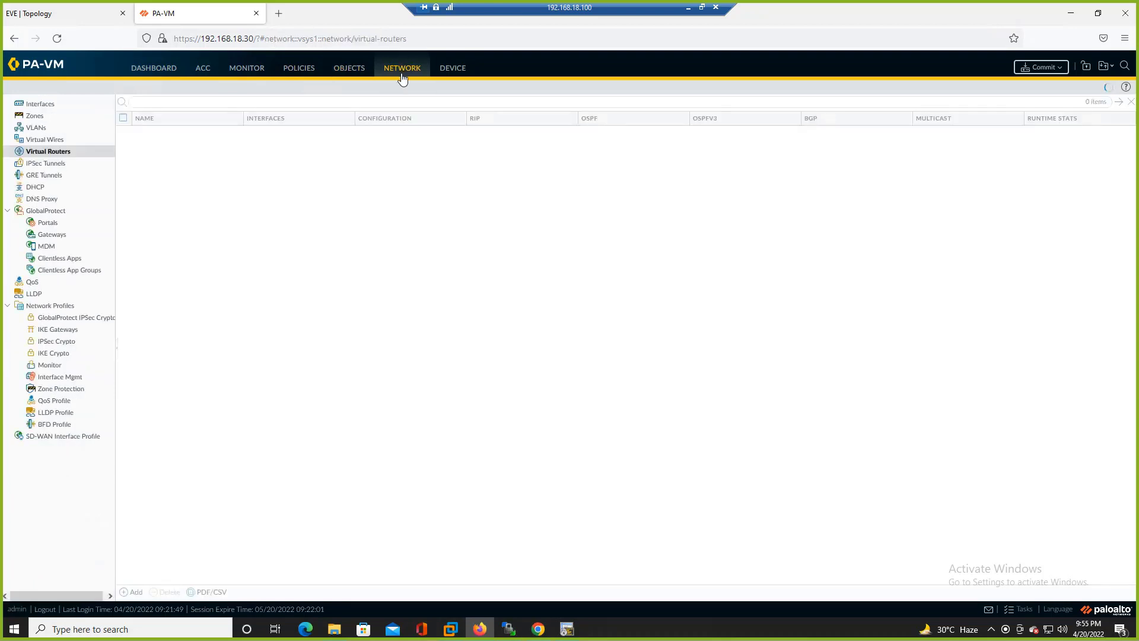
left_click(67, 106)
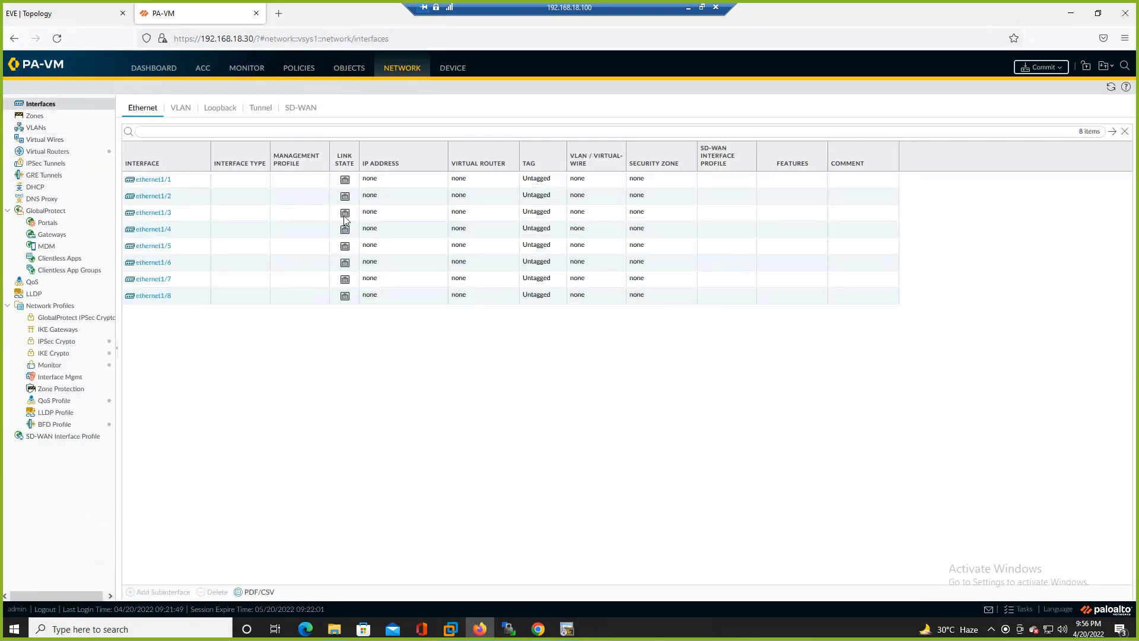
left_click(59, 150)
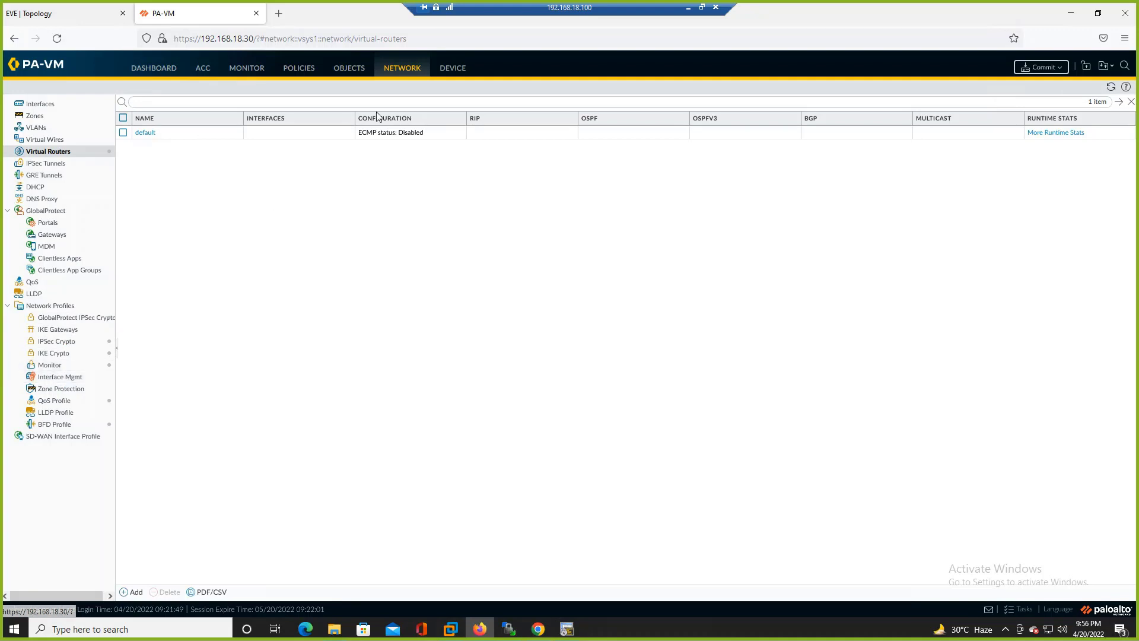
left_click(456, 69)
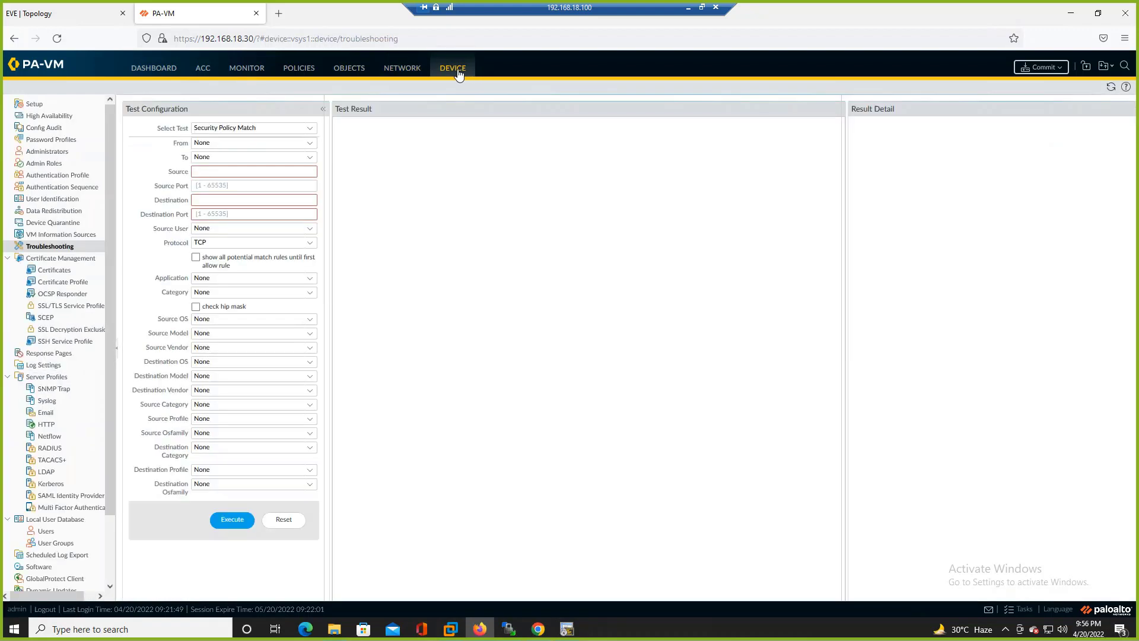
- Show Device Setup's Interfaces tab with Management enabled for Ping, HTTPS and SSH, briefly visiting the slides
left_click(65, 106)
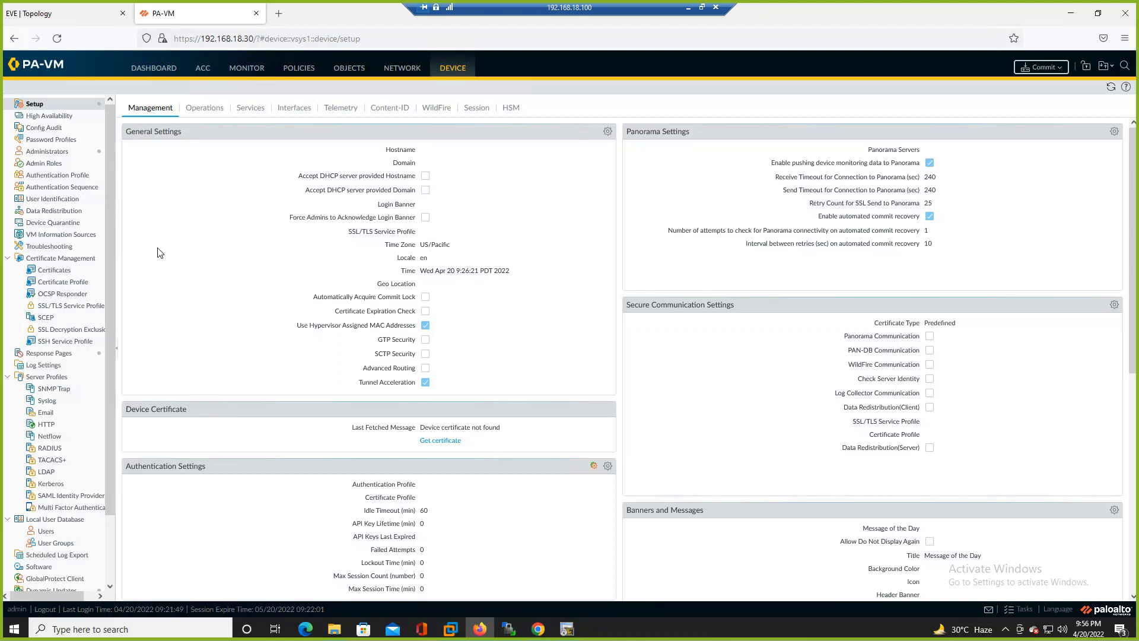
scroll(109, 291, "down", 3)
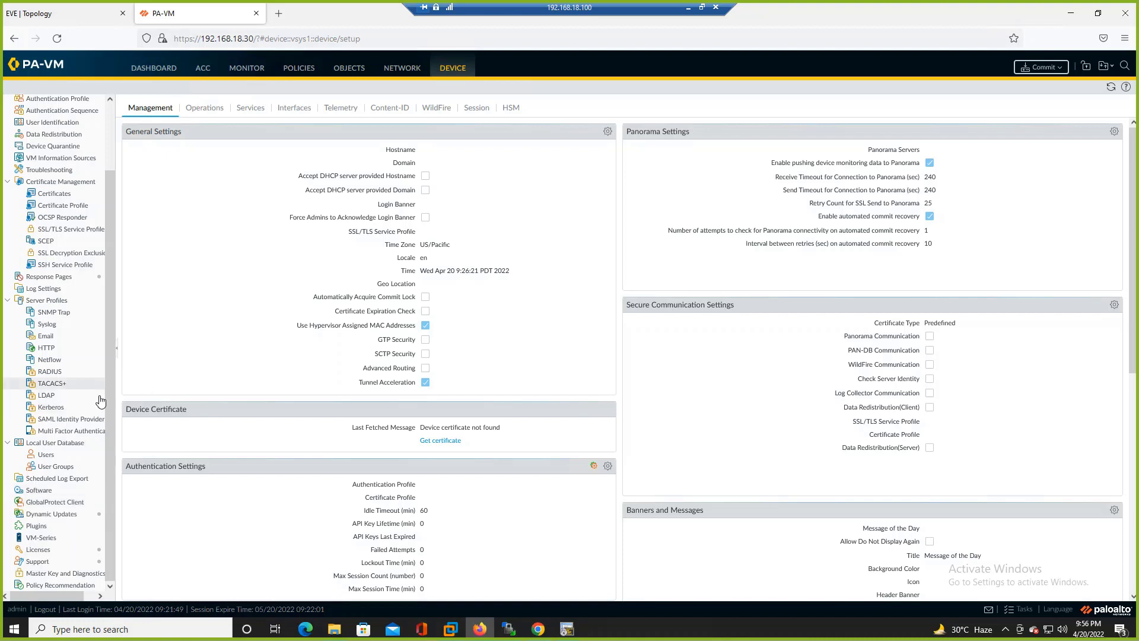
scroll(106, 400, "up", 2)
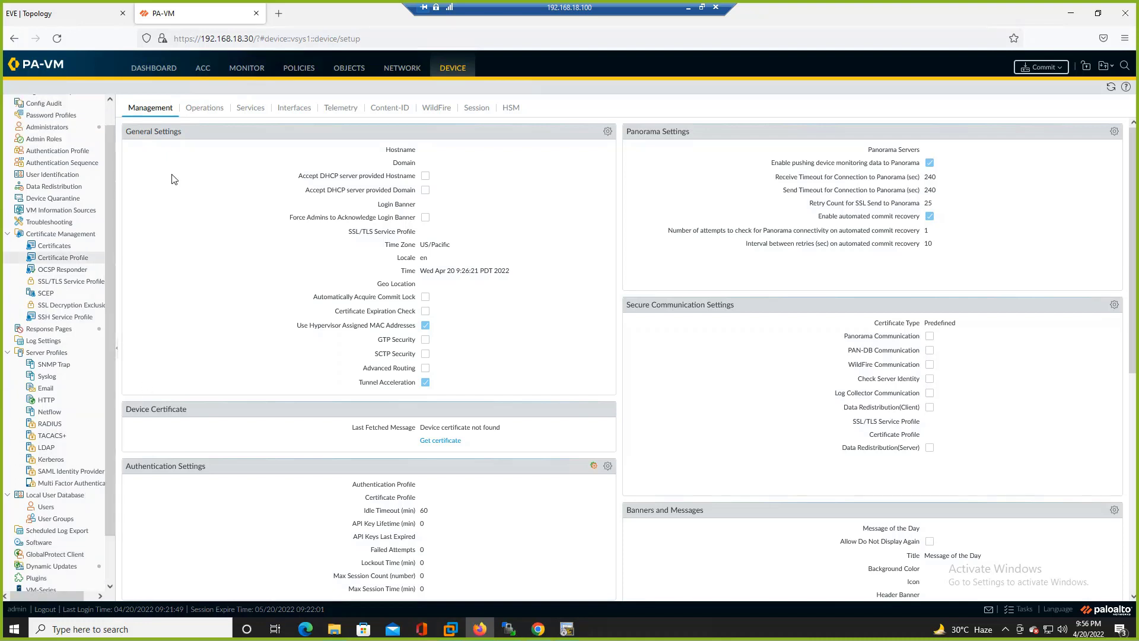
scroll(113, 187, "up", 1)
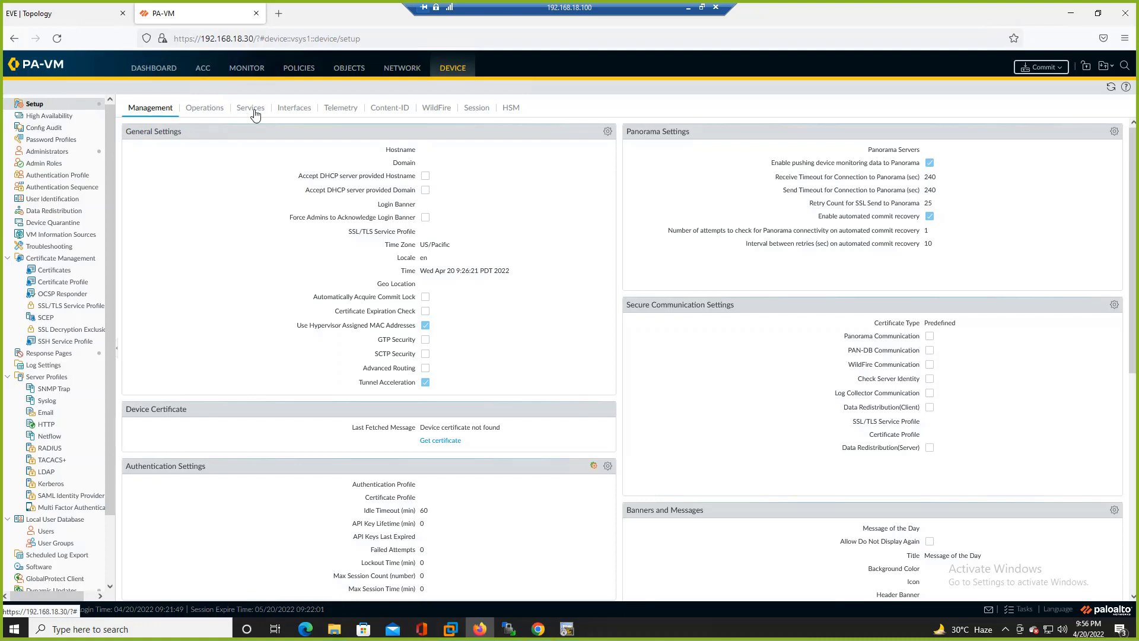
left_click(294, 109)
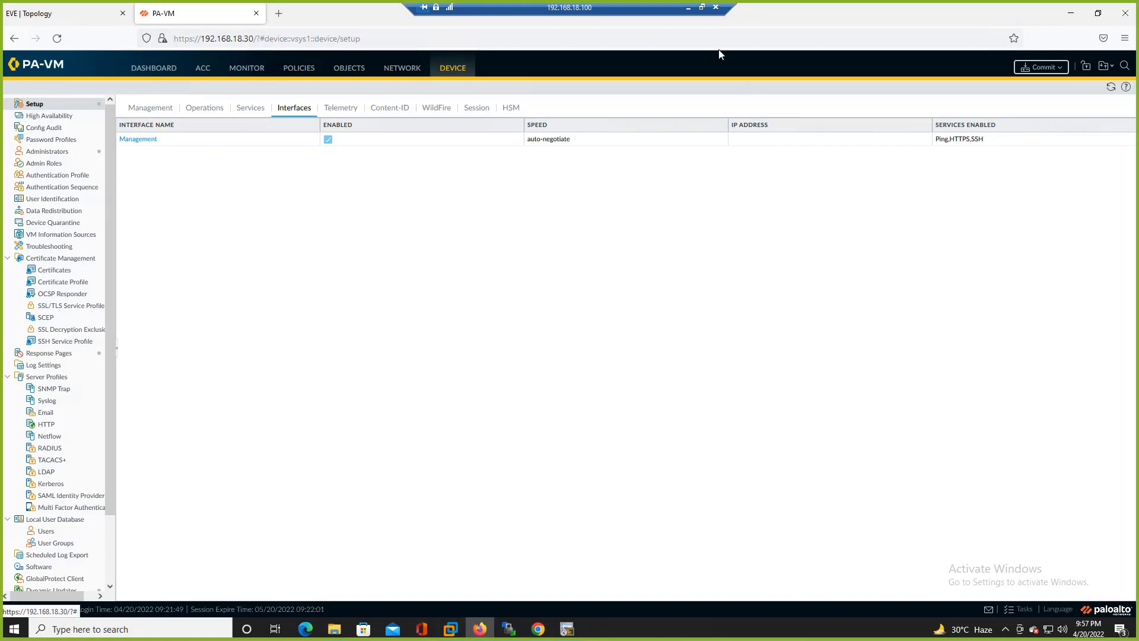
left_click(689, 12)
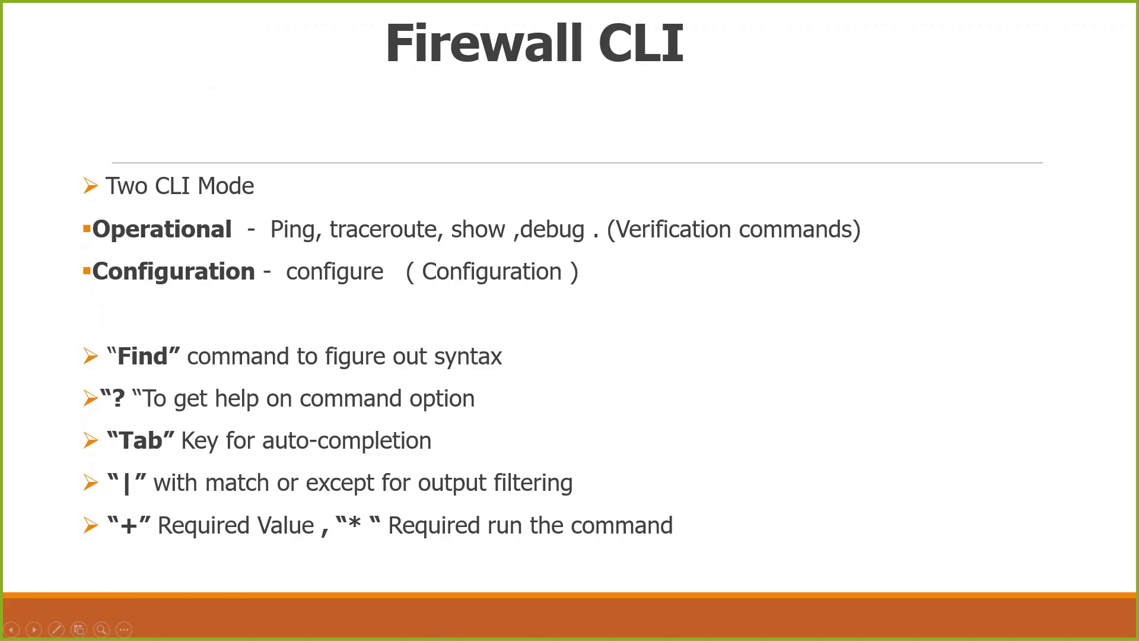
key("alt+Tab")
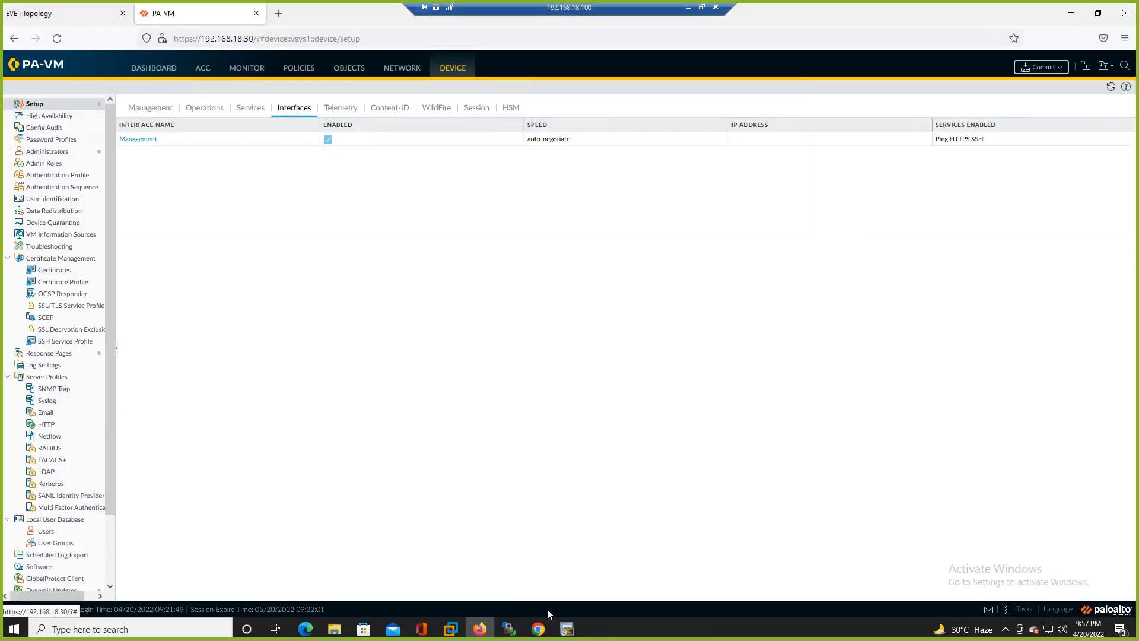
- In the PaloAlto SecureCRT session, list the available show subcommands with show ?
left_click(566, 629)
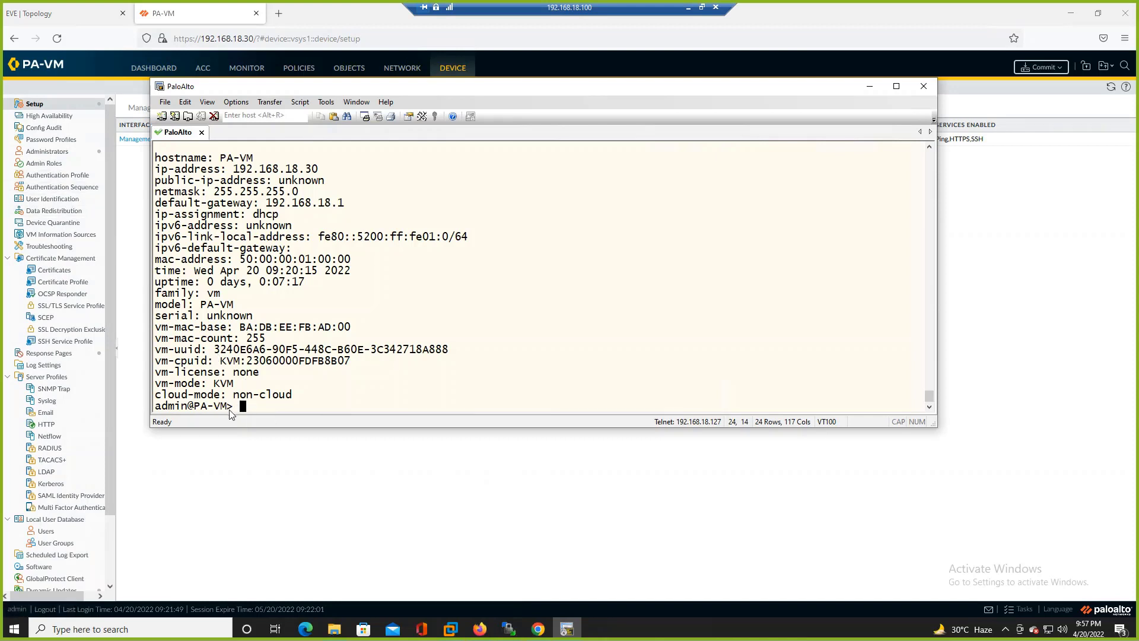
type("show")
key("question")
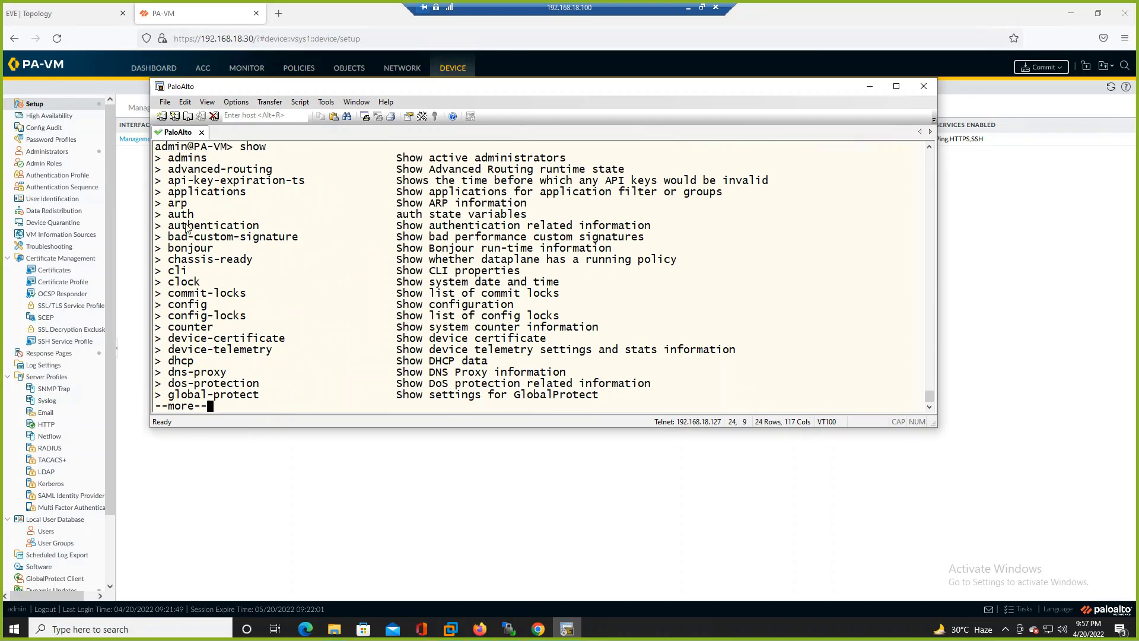
key("space")
key("space")
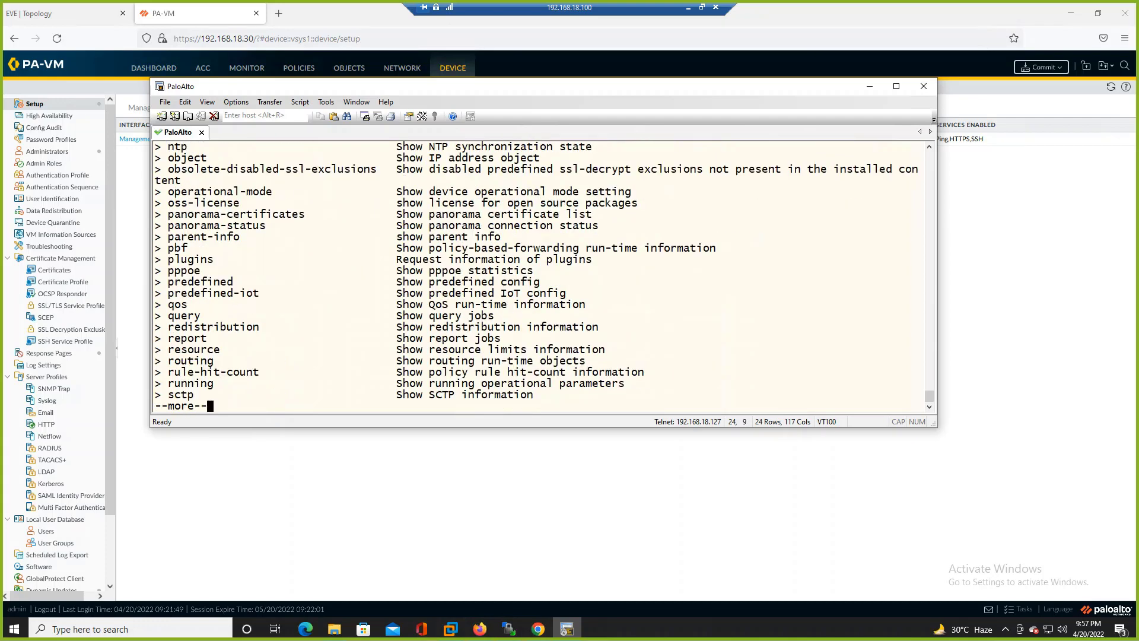
key("q")
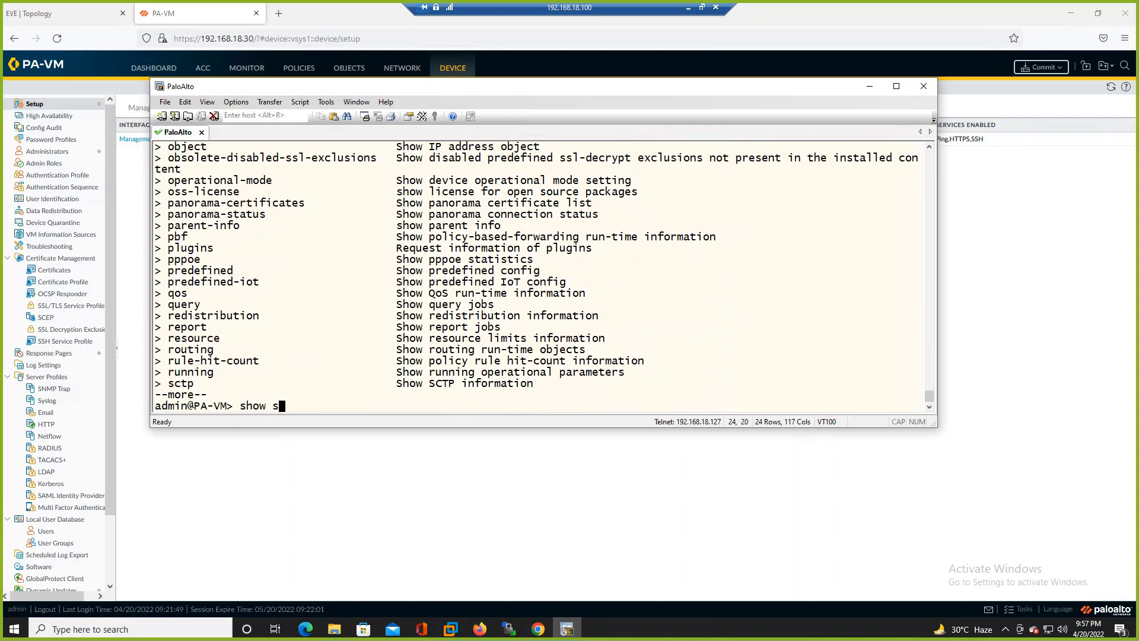
- Explore the show arp options using ? help on the partial command
type("arp")
key("question")
type("all")
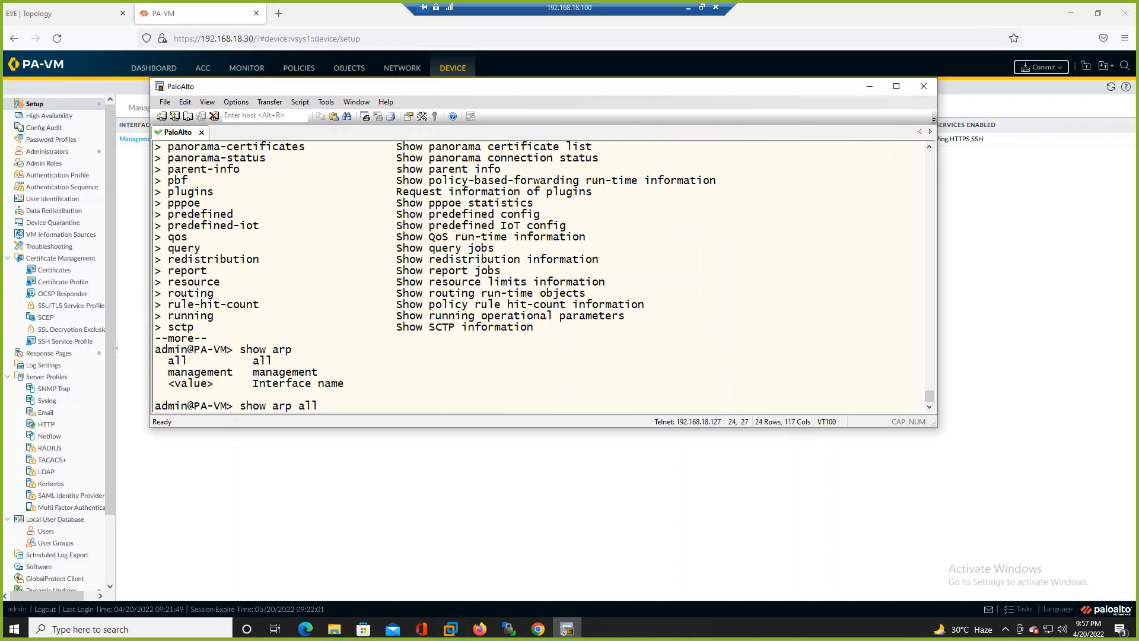
key("BackSpace")
key("BackSpace")
key("BackSpace")
key("BackSpace")
key("BackSpace")
key("question")
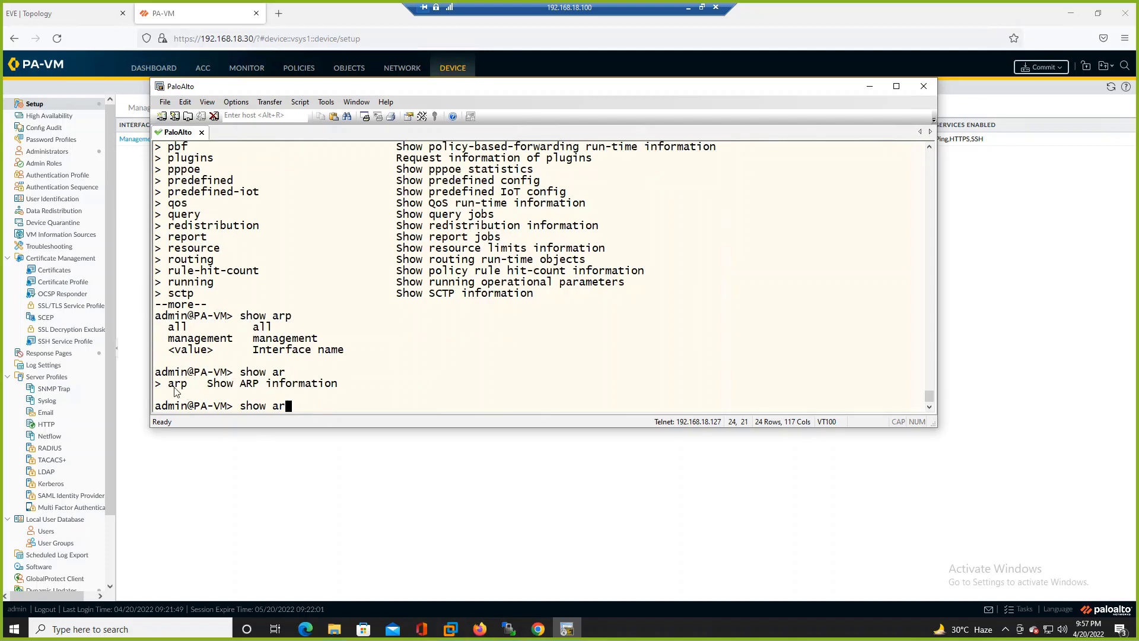
type("p")
key("question")
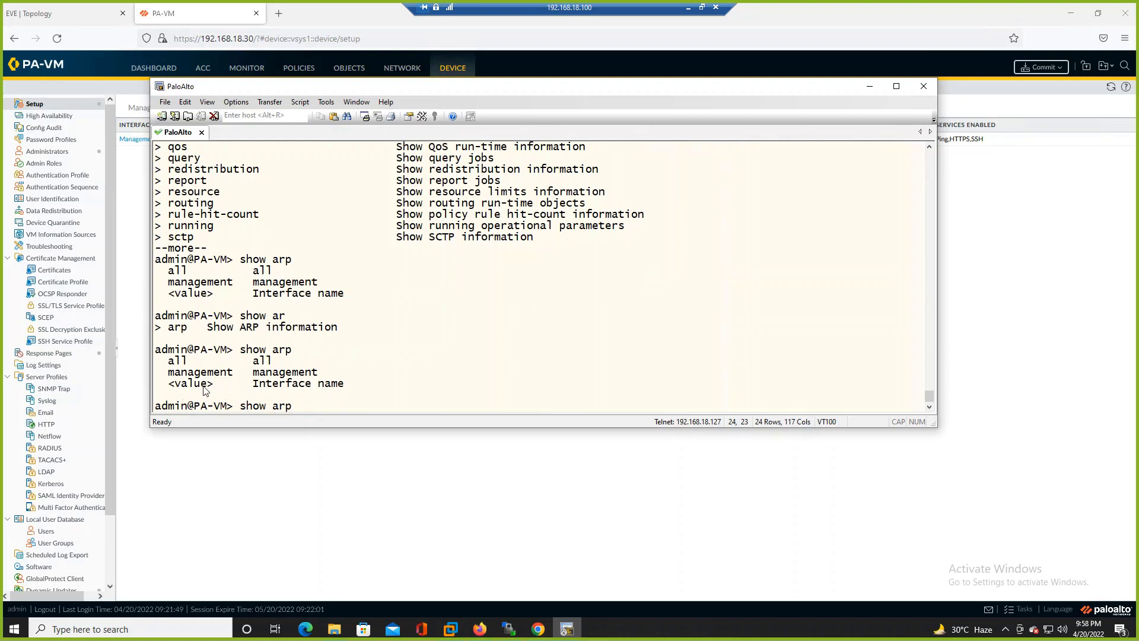
- Run show arp all, listing zero ARP entries, then enter configure mode
left_click_drag(175, 385, 214, 385)
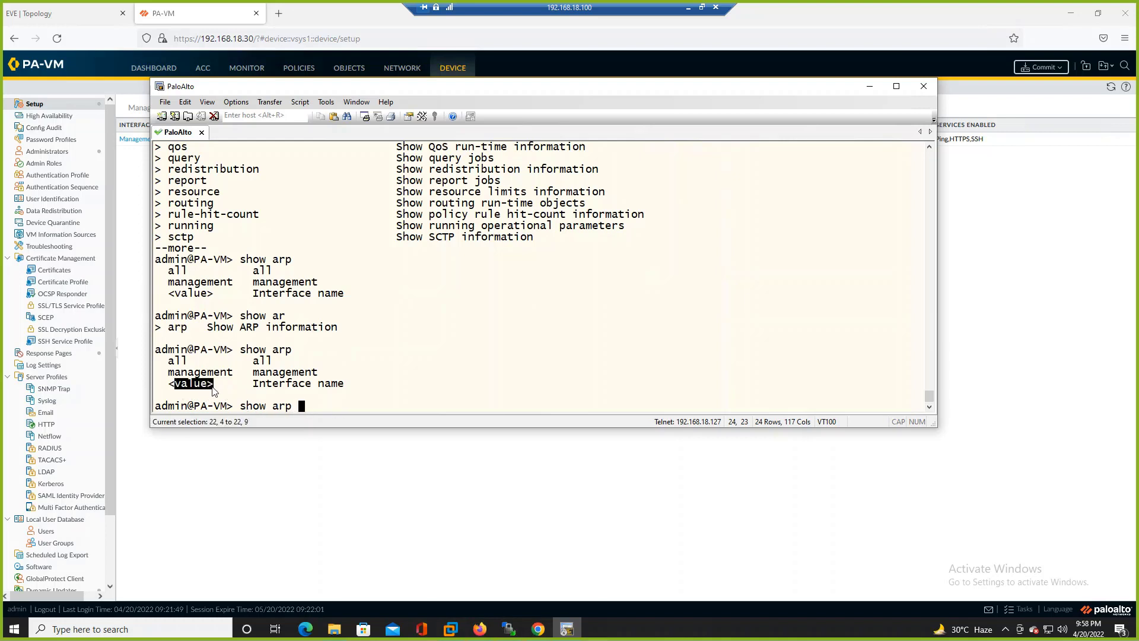
double_click(176, 361)
type("all")
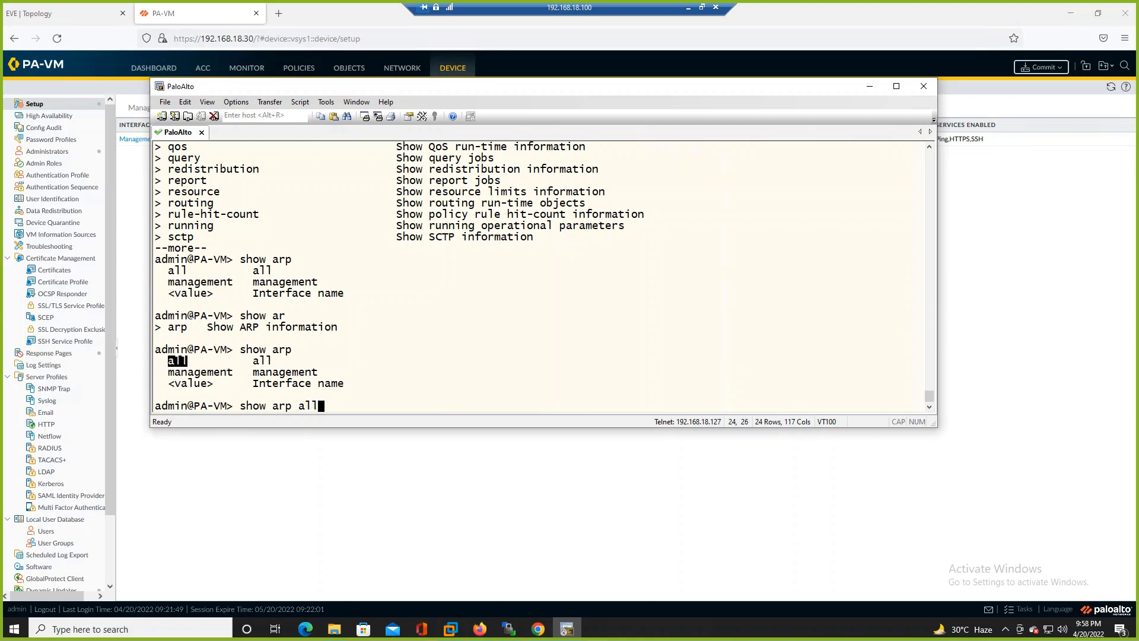
key("Return")
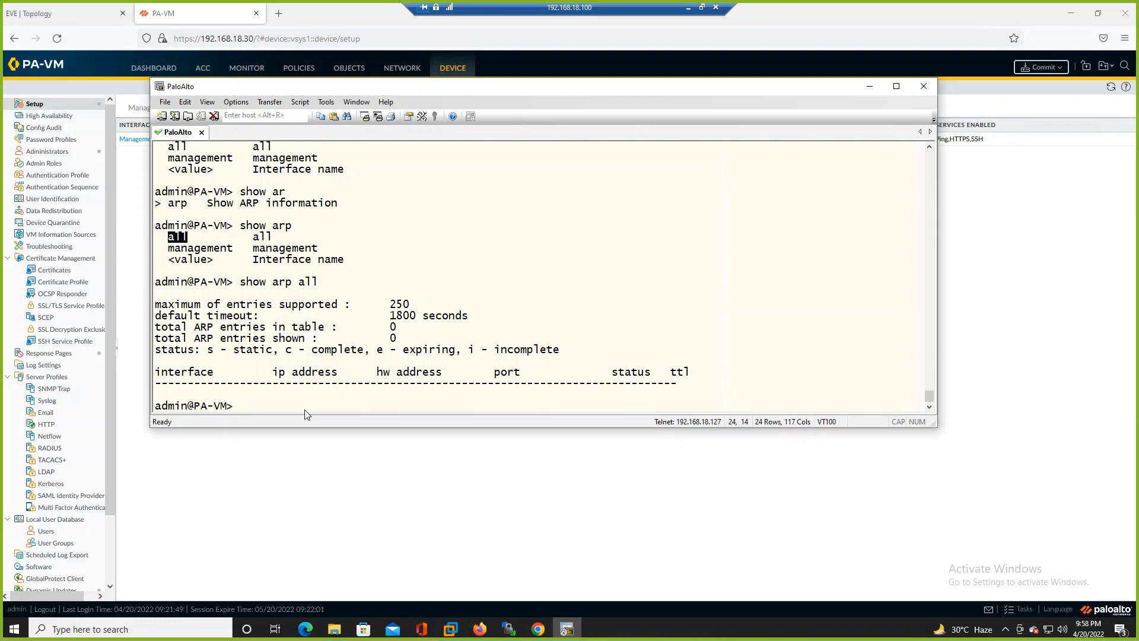
type("show arp all")
key("Return")
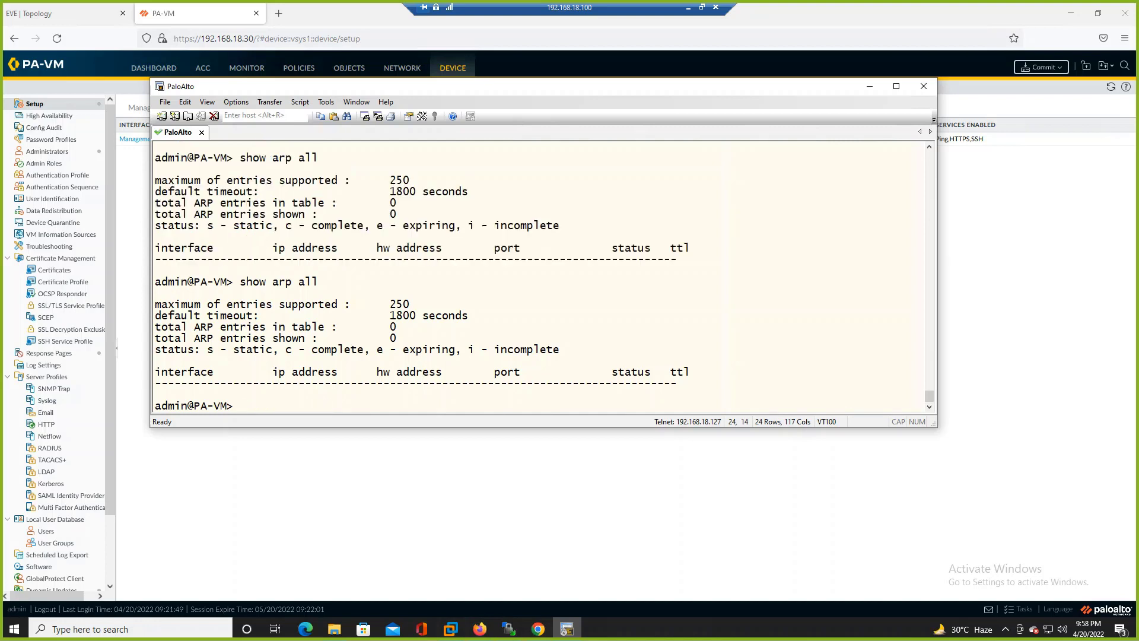
type("configure")
key("Return")
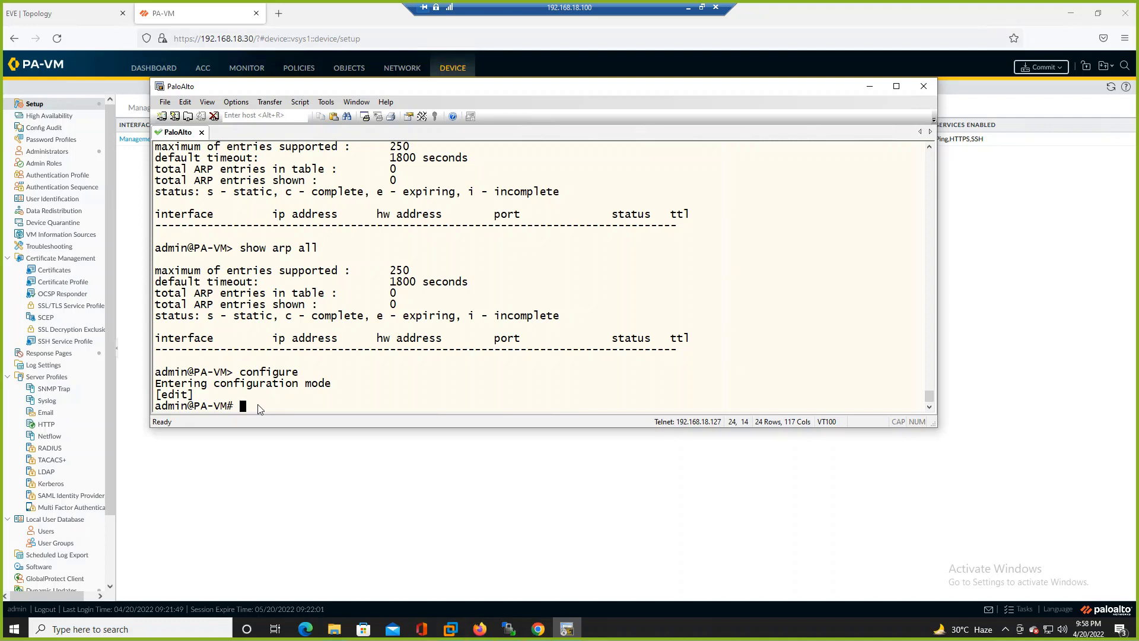
- Page through the 'set ?' subcommand list, then return to the Initial config & Management slide
type("set")
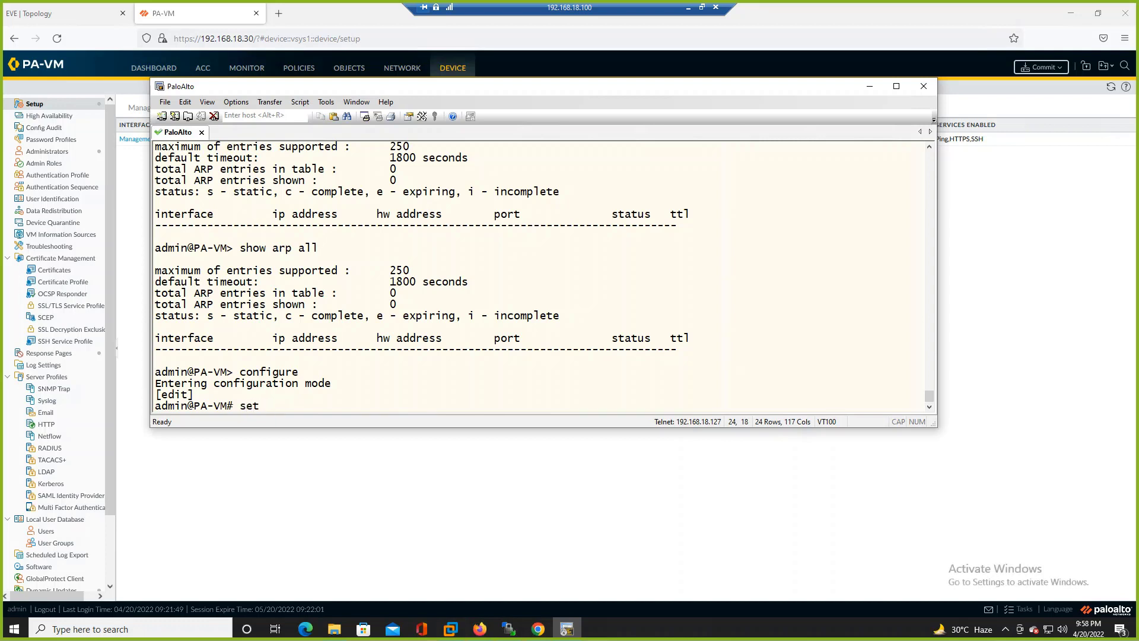
type(" ?")
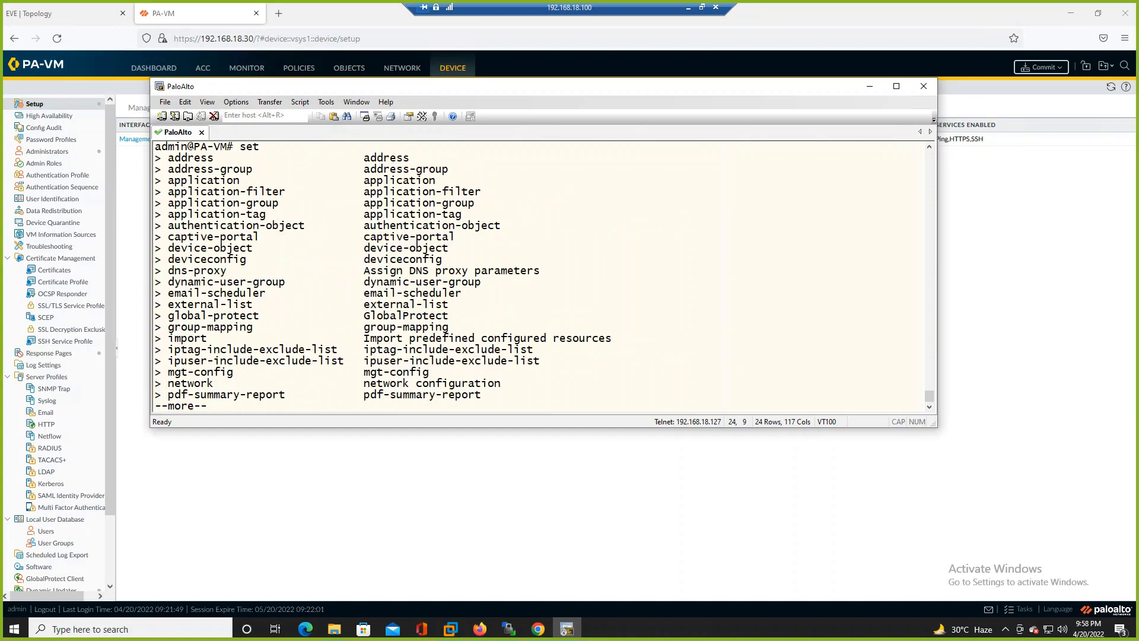
key("space")
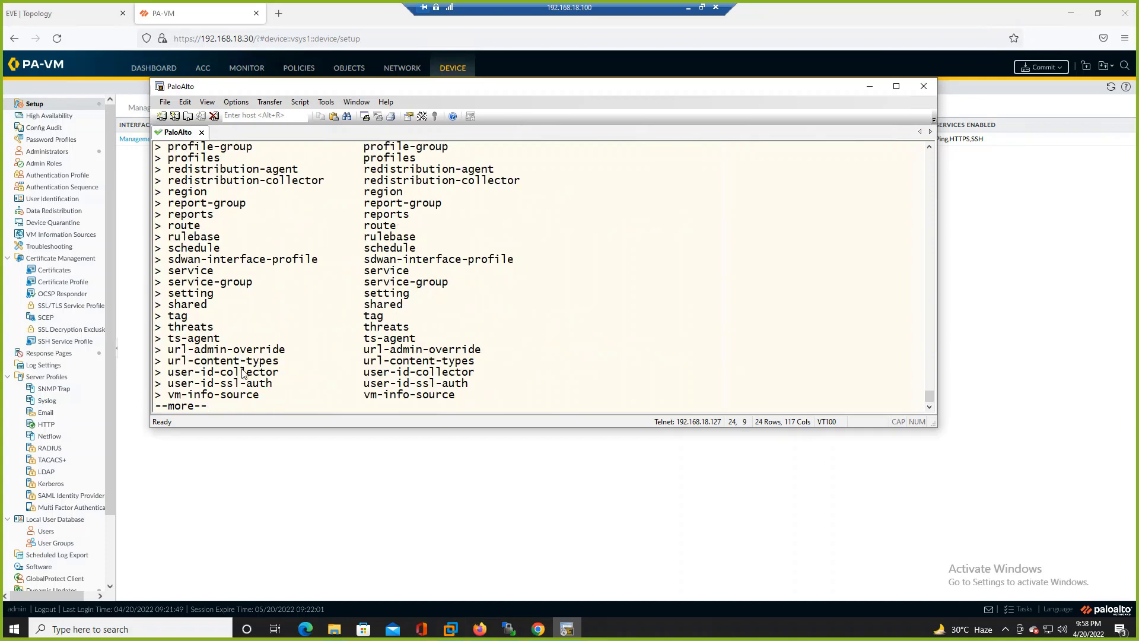
left_click(688, 8)
left_click(11, 629)
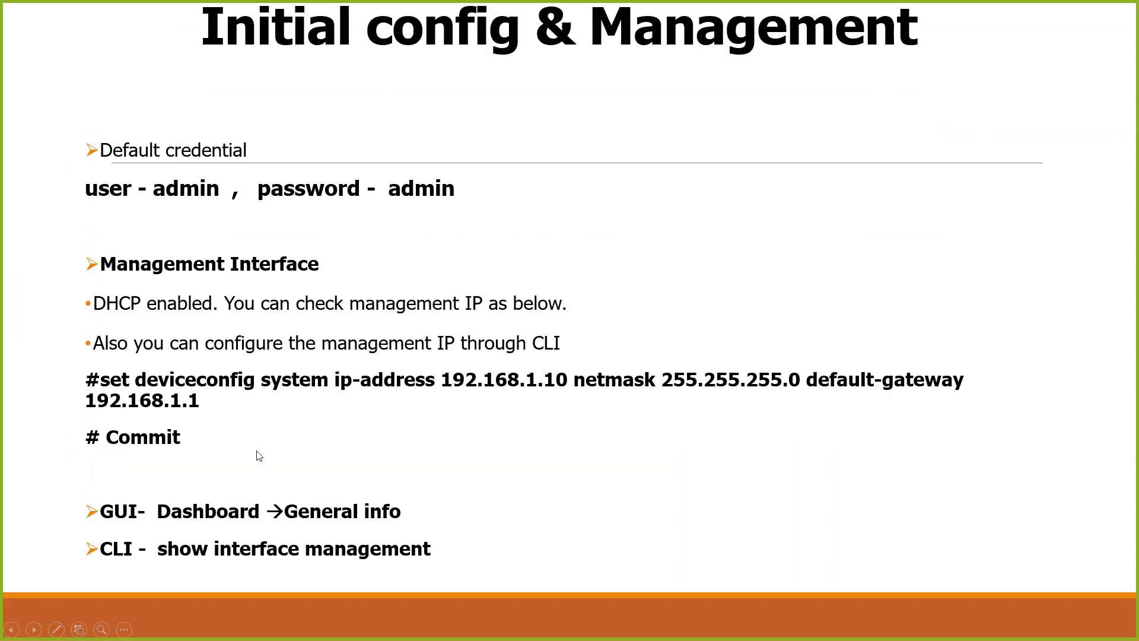
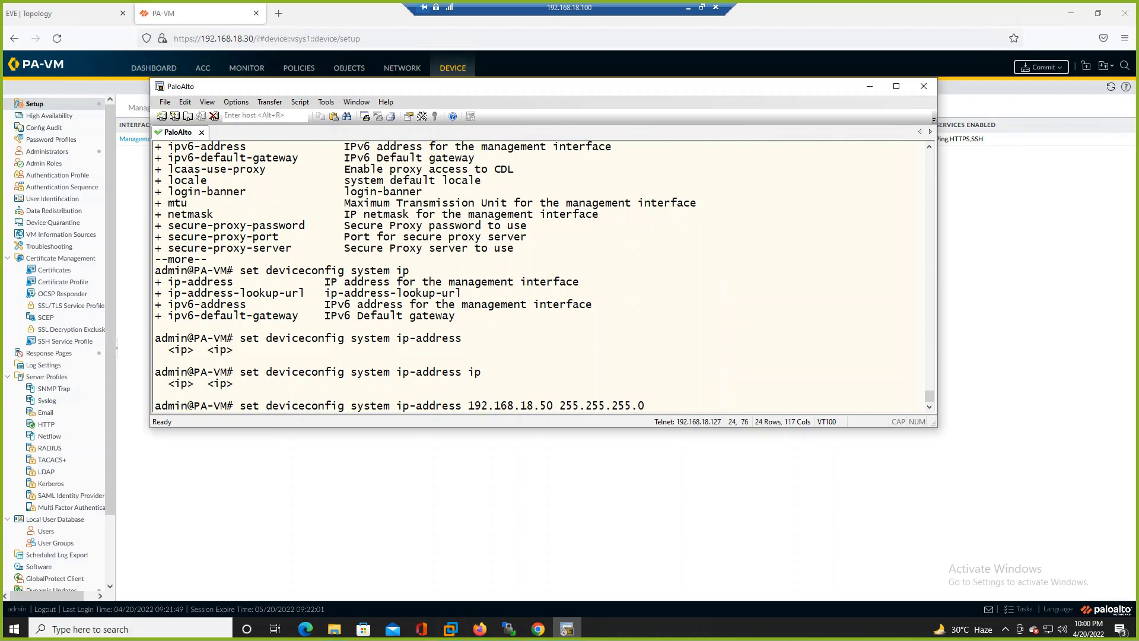
- Enter 'set deviceconfig system ip-address 192.168.18.50 netmask 255.255.255.0' after checking the option help
key("BackSpace")
key("BackSpace")
key("BackSpace")
key("BackSpace")
key("BackSpace")
key("BackSpace")
key("BackSpace")
key("BackSpace")
key("BackSpace")
key("BackSpace")
key("BackSpace")
key("BackSpace")
key("BackSpace")
type("sub")
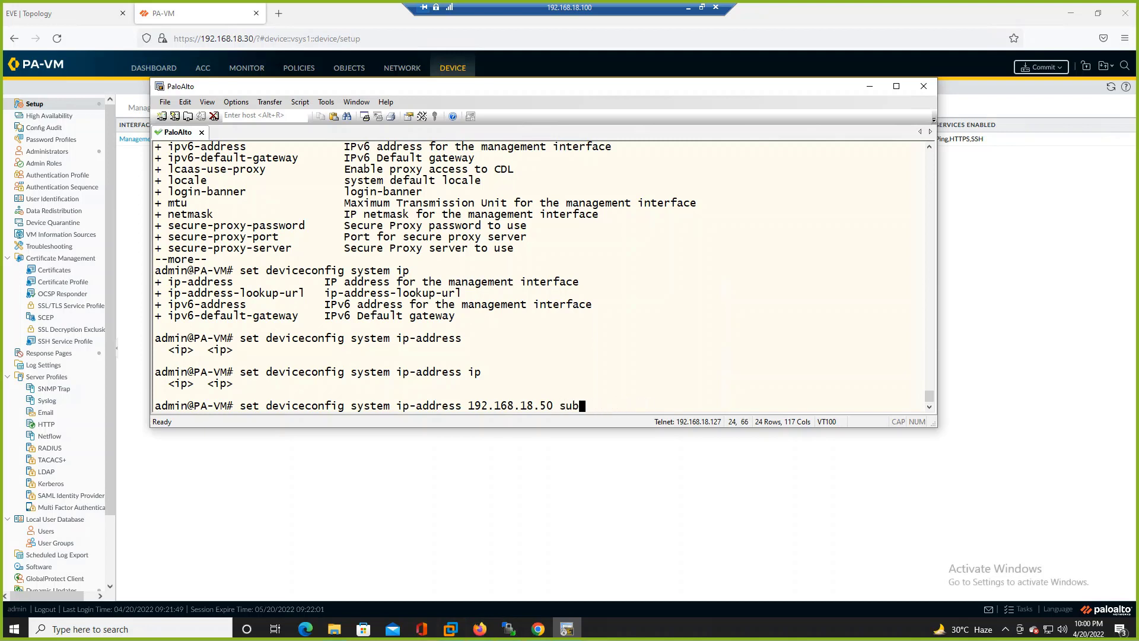
key("BackSpace")
key("BackSpace")
key("question")
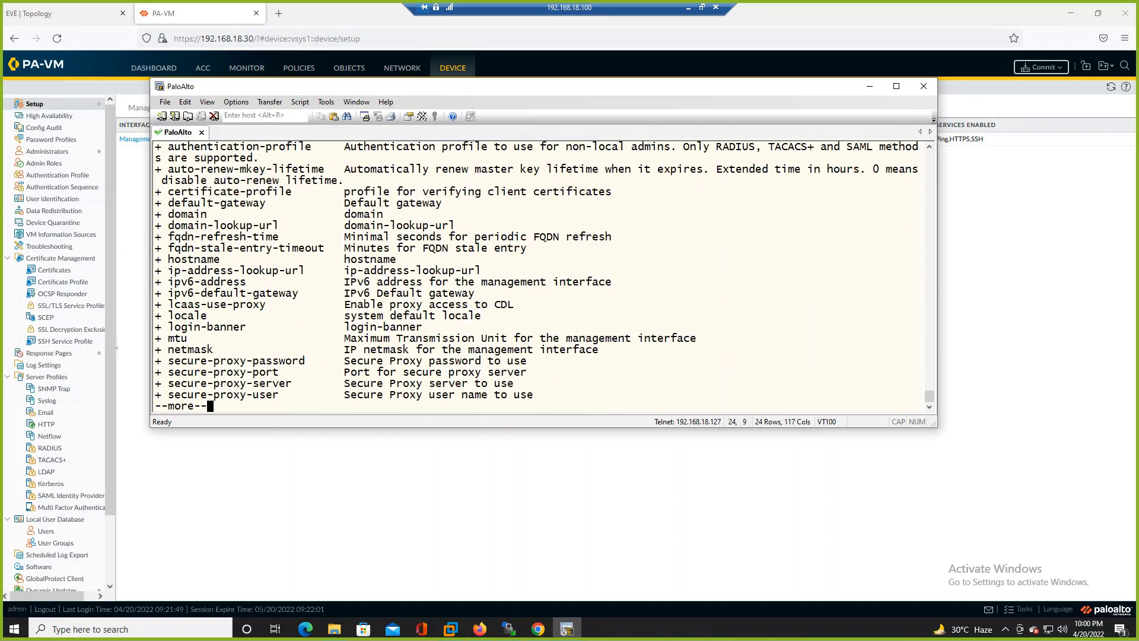
key("space")
key("space")
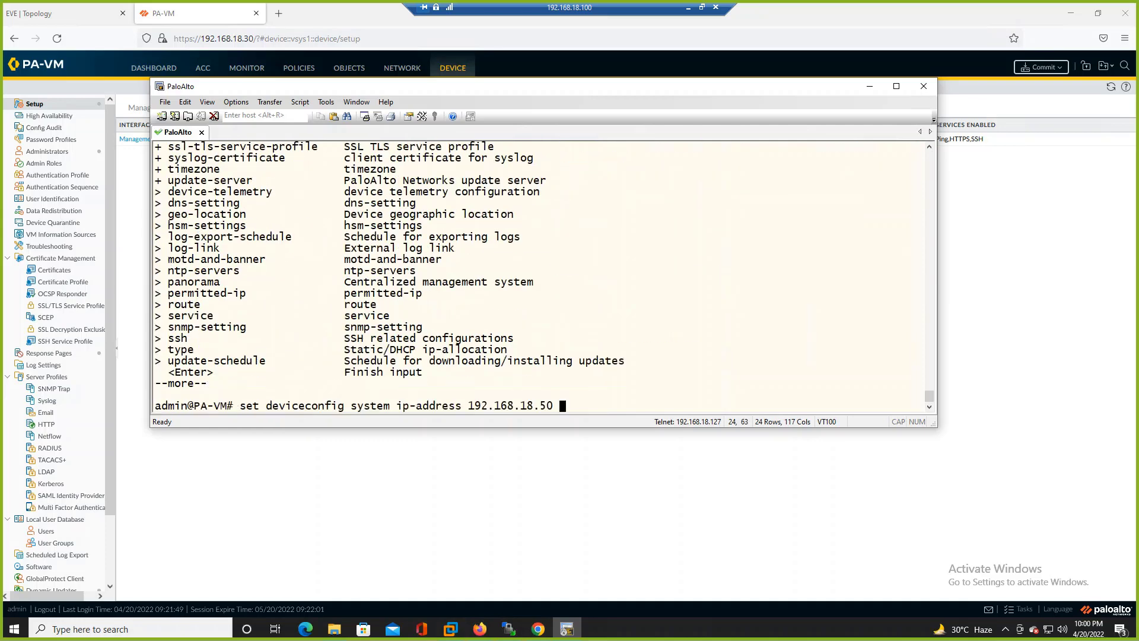
type("netmask 255.255.255.0")
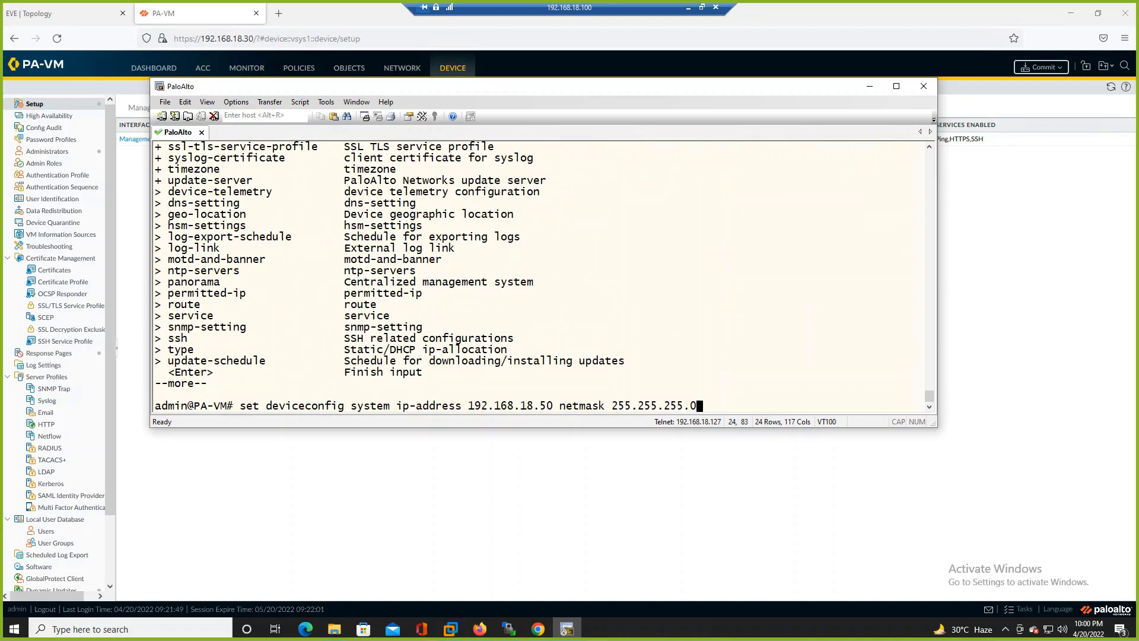
key("Return")
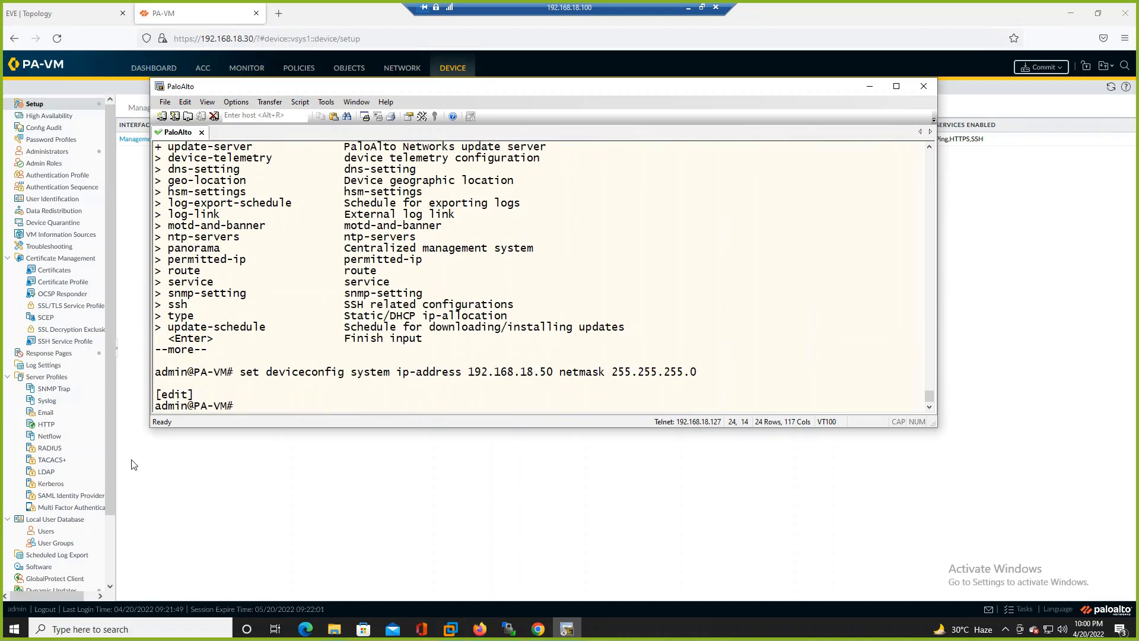
- Highlight the entered set command, then begin typing 'show int'
left_click_drag(240, 373, 698, 375)
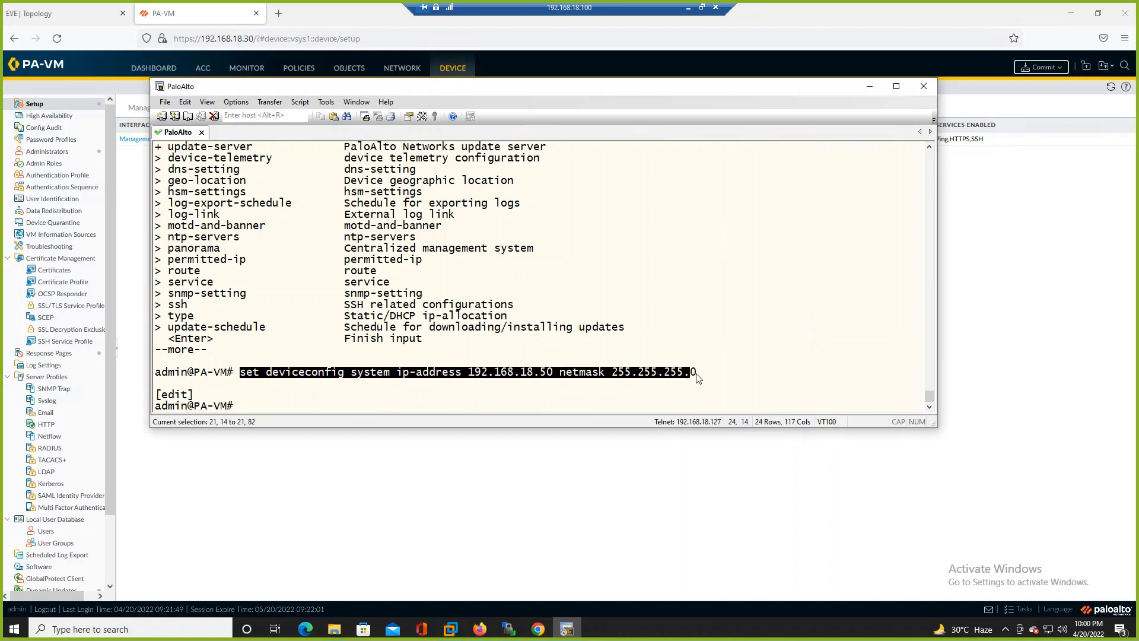
left_click(682, 394)
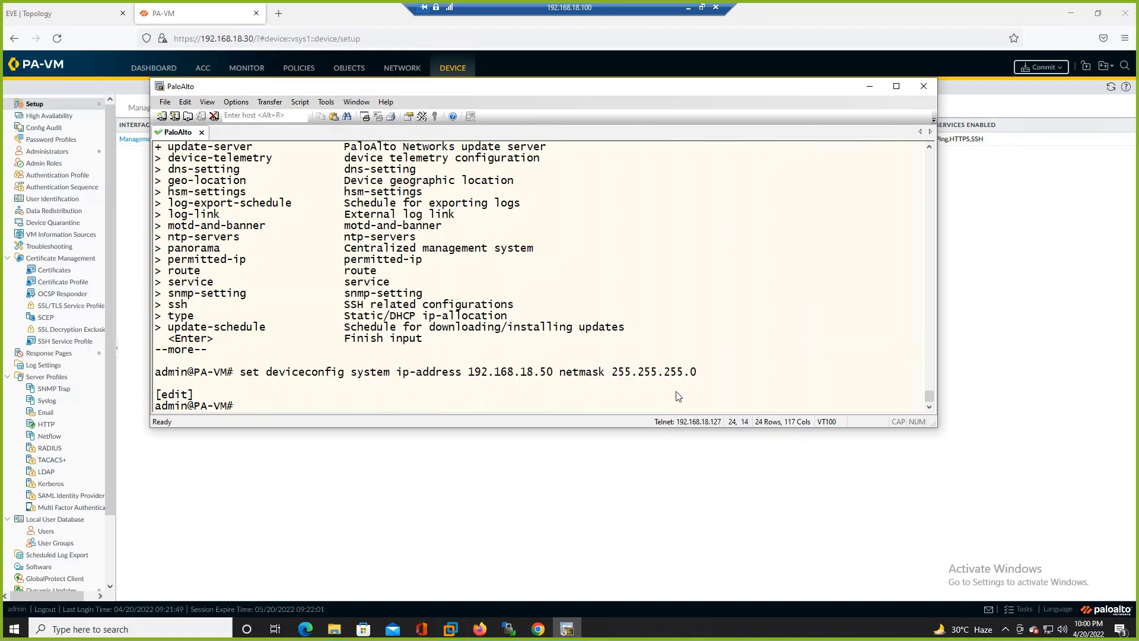
type("show int")
- Exit configuration mode and run 'show interface management'
key("BackSpace")
key("BackSpace")
key("BackSpace")
key("BackSpace")
key("BackSpace")
key("BackSpace")
key("BackSpace")
key("BackSpace")
type("exit")
key("Return")
type("sh")
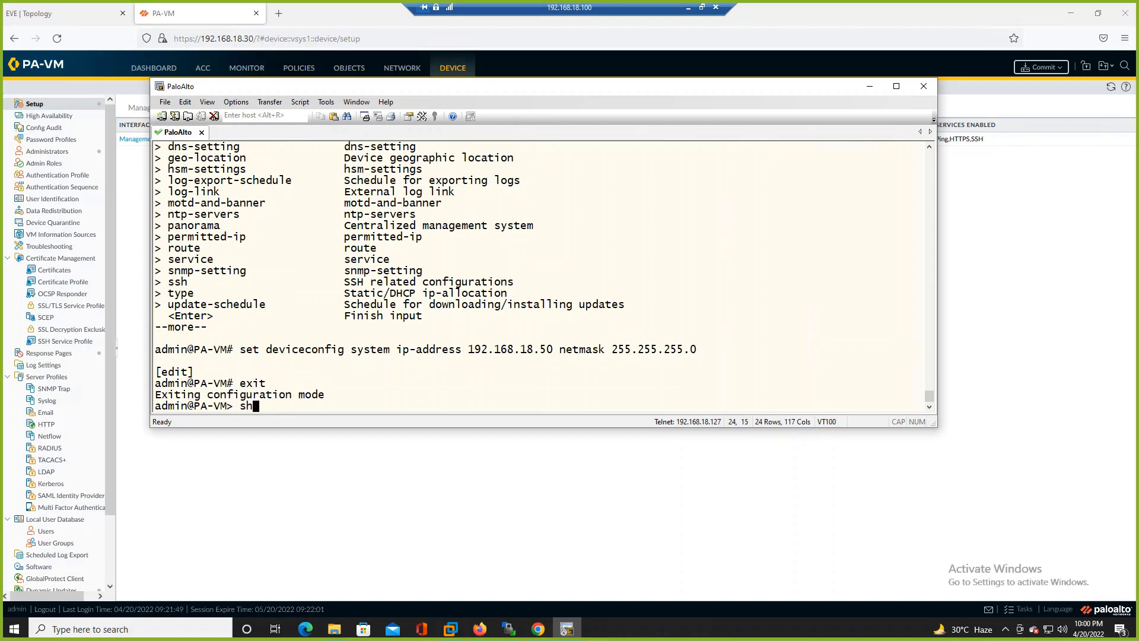
type("ow interface management")
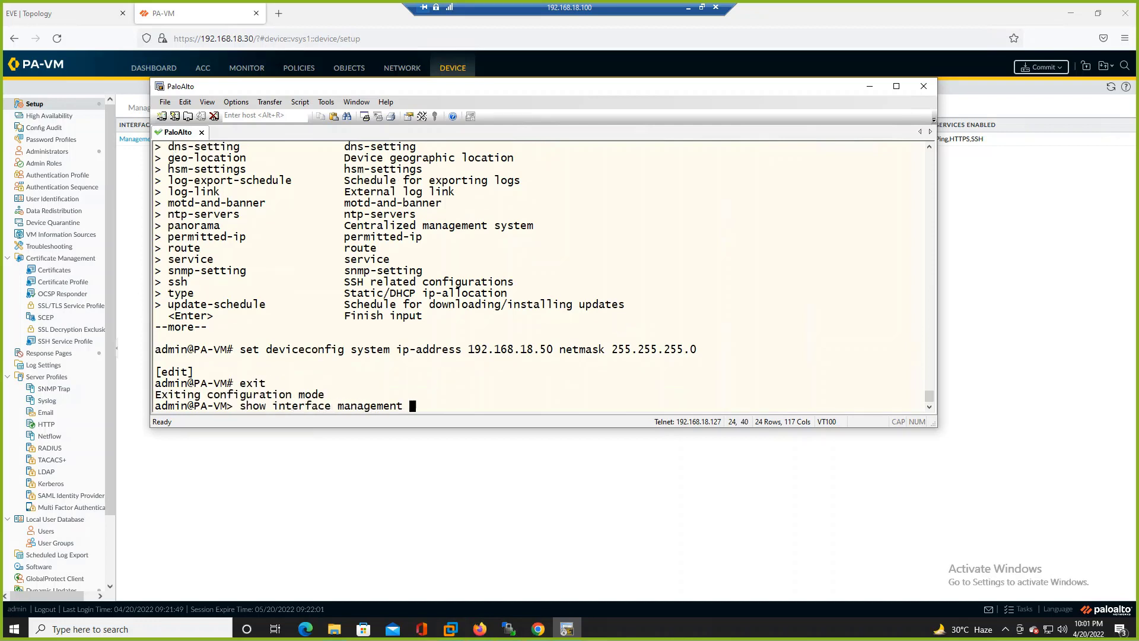
key("Return")
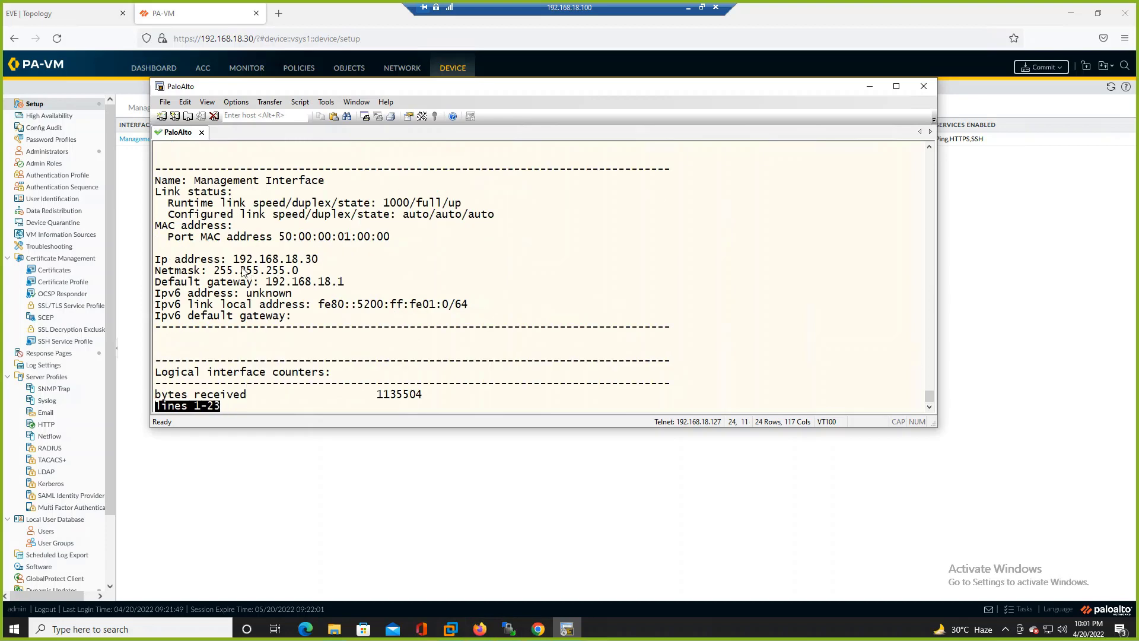
- Compare the reported IP 192.168.18.30 with the earlier set command, then minimize the terminal
double_click(273, 259)
scroll(407, 274, "up", 3)
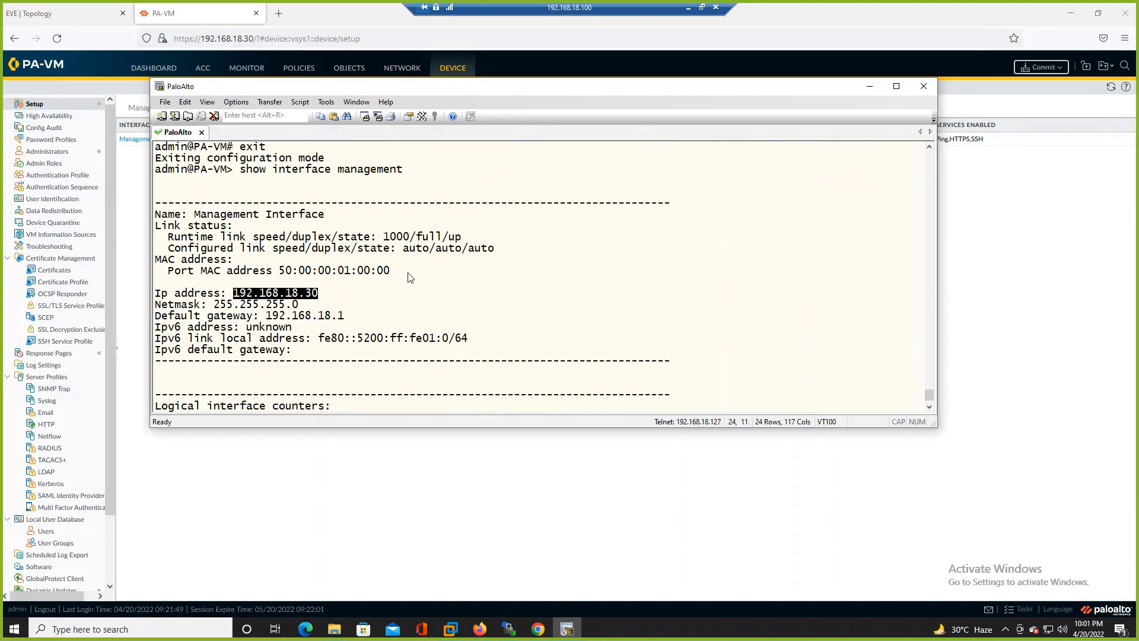
left_click_drag(235, 181, 713, 188)
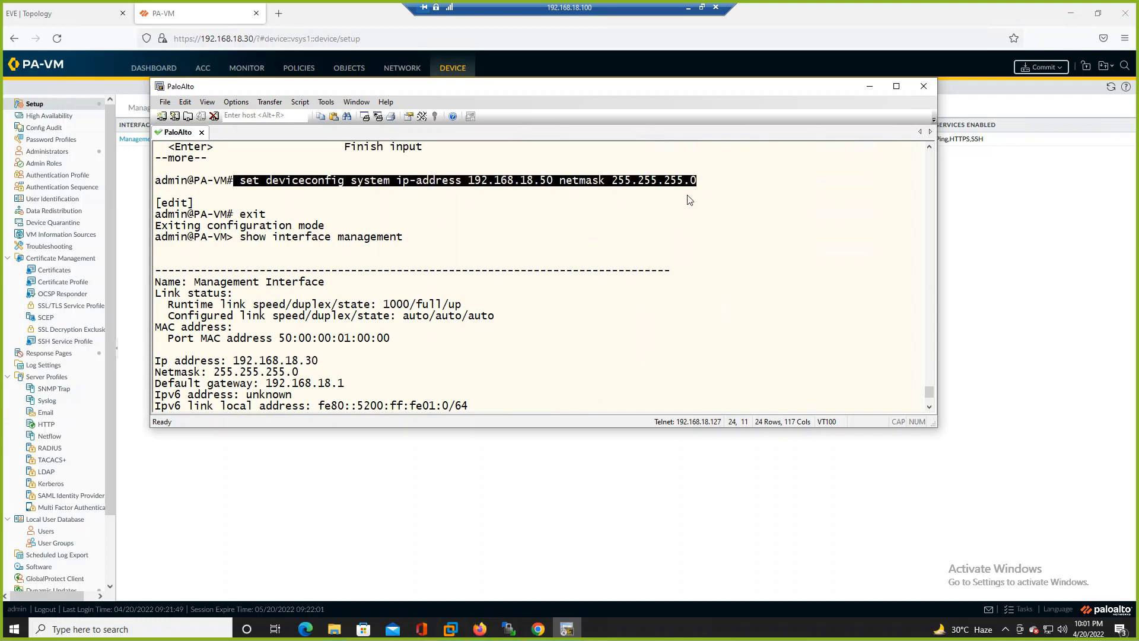
left_click_drag(698, 182, 253, 190)
left_click(546, 233)
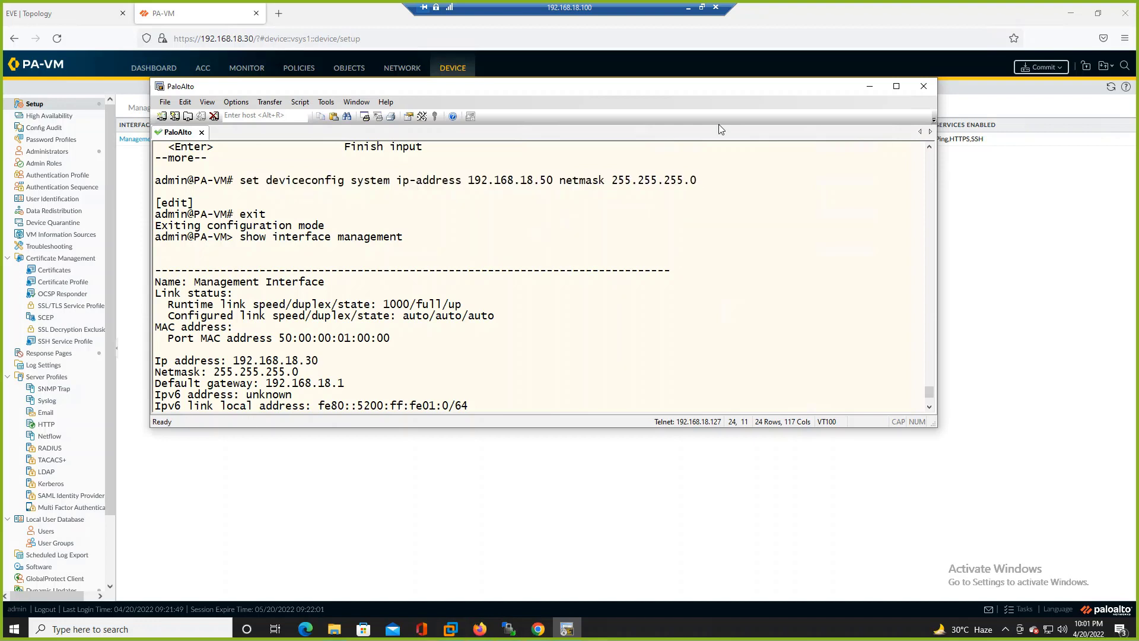
left_click(867, 88)
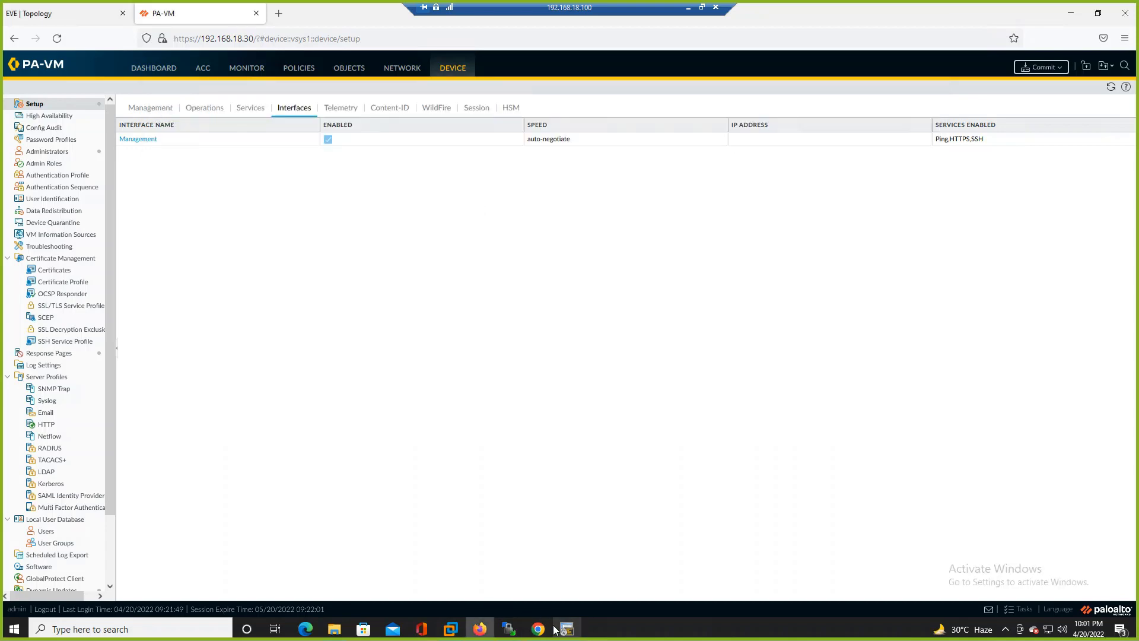
- Present the Firewall CLI and Basic CLI commands slides in PowerPoint
left_click(688, 7)
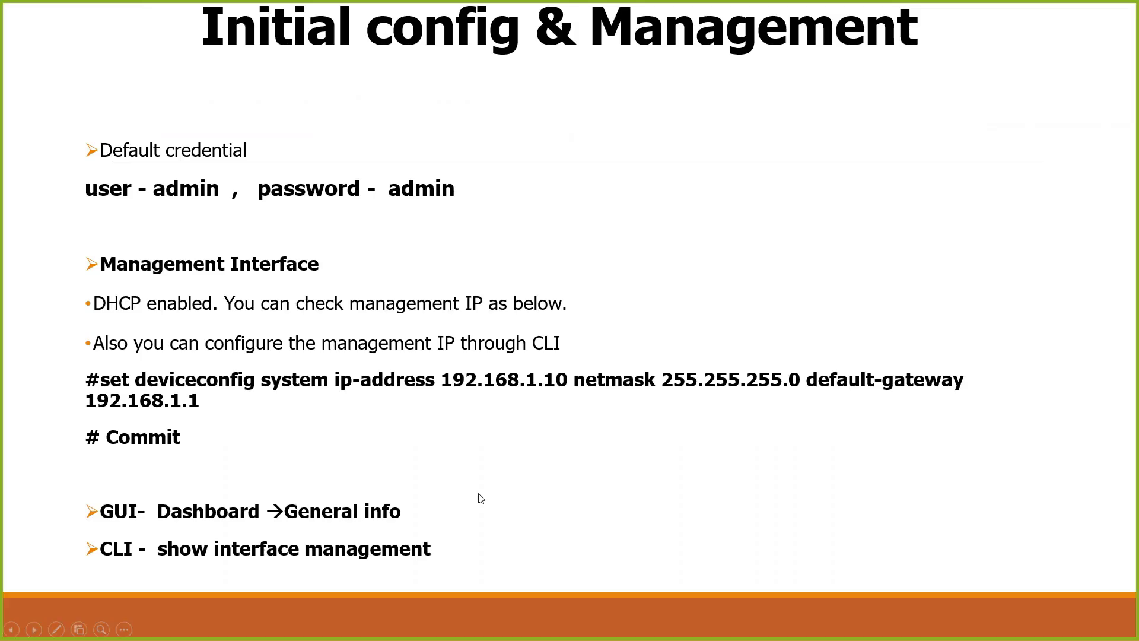
left_click(33, 629)
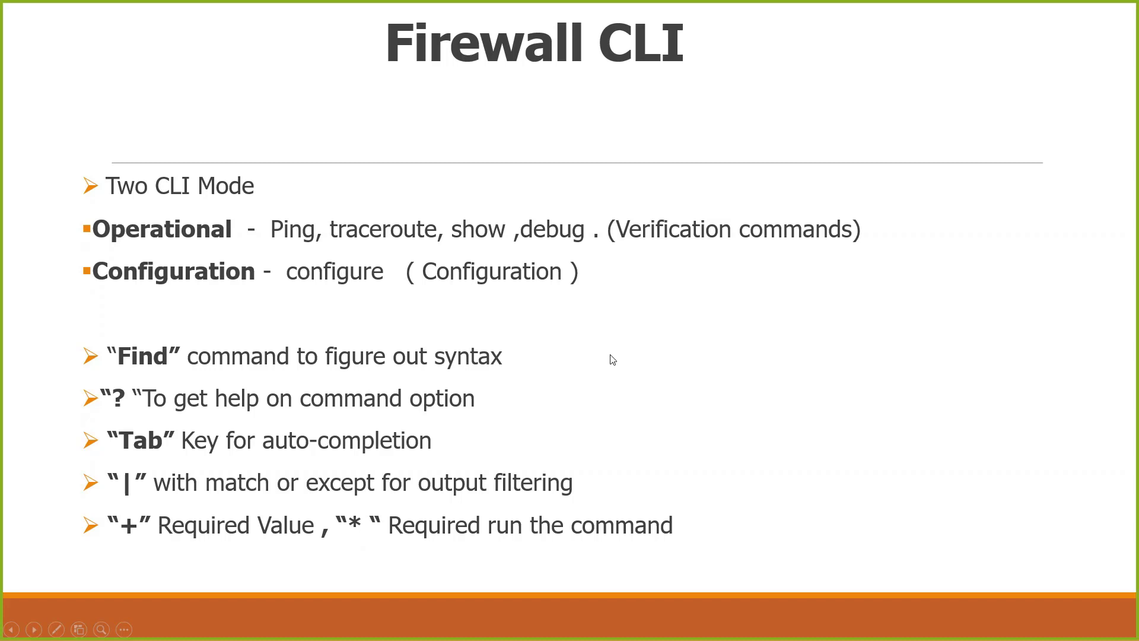
left_click(34, 629)
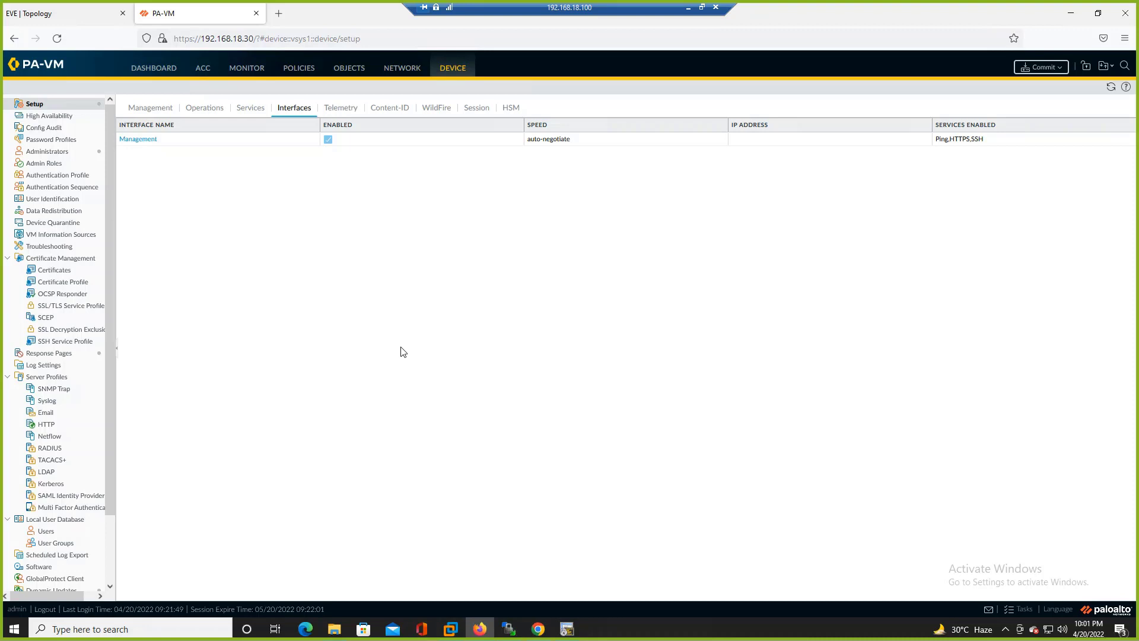
- Return to the PA-VM terminal, quit the pager, and list the ping options
left_click(566, 628)
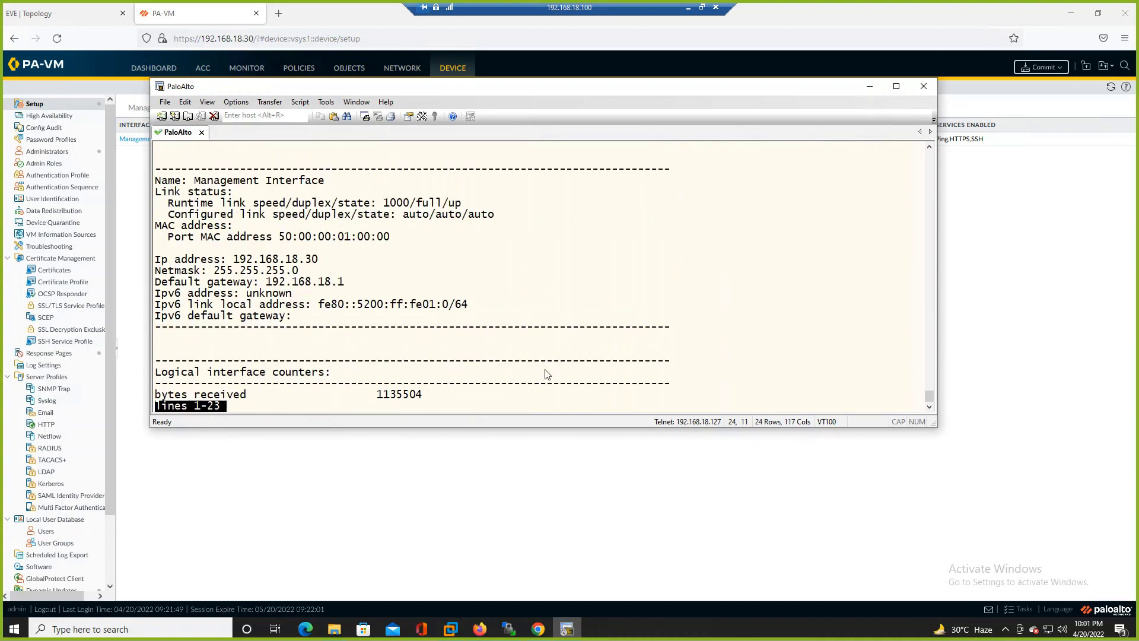
key("q")
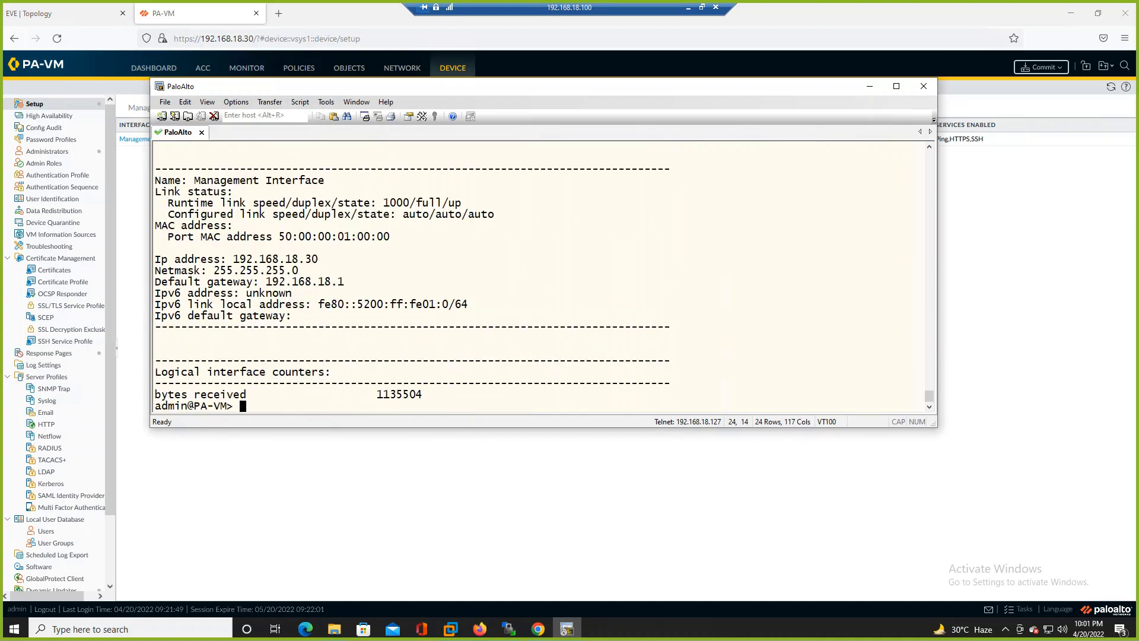
type("ping host")
key("BackSpace")
key("BackSpace")
key("BackSpace")
key("BackSpace")
key("BackSpace")
key("question")
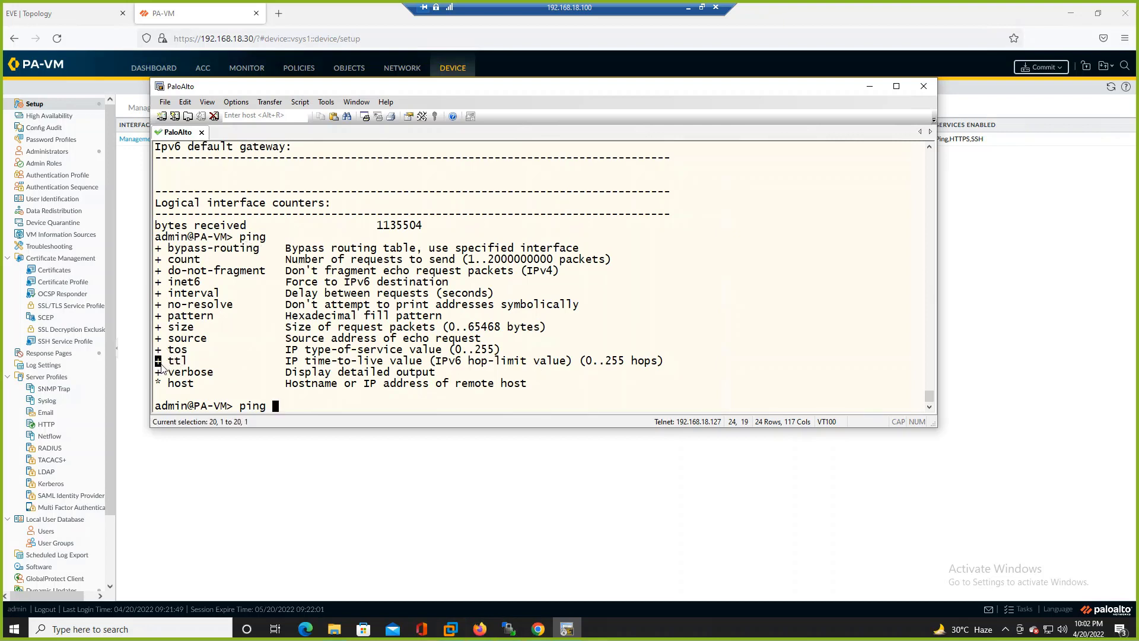
- Highlight the required host option and the optional interval and source options in the ping help
left_click_drag(158, 383, 166, 387)
left_click(167, 386)
left_click_drag(159, 385, 162, 386)
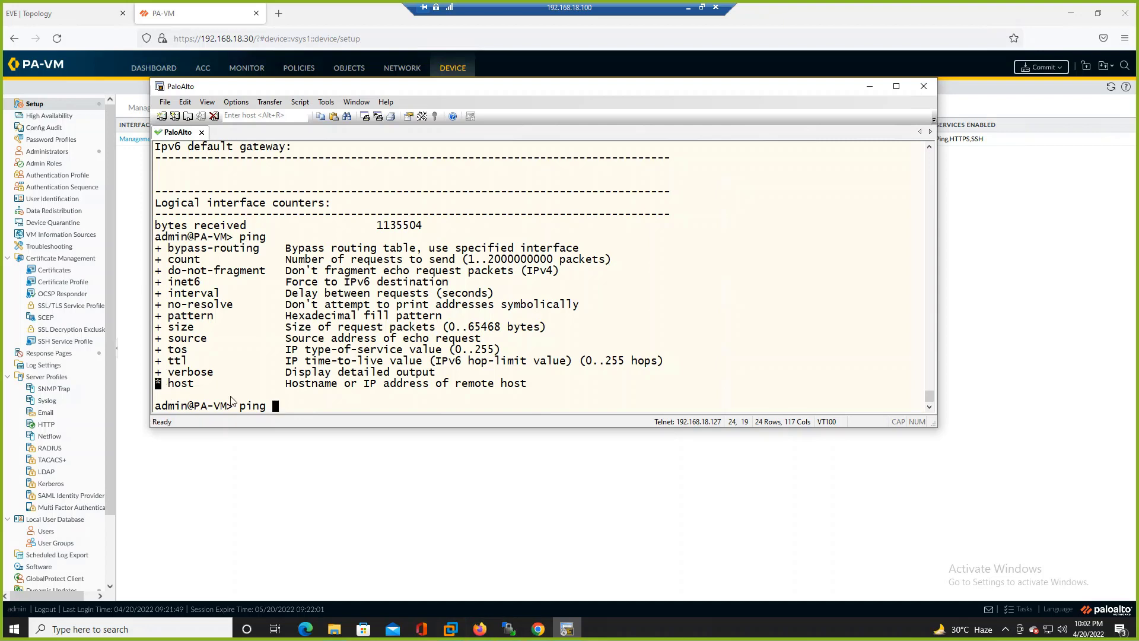
left_click_drag(240, 405, 263, 409)
left_click_drag(159, 385, 199, 388)
type("host")
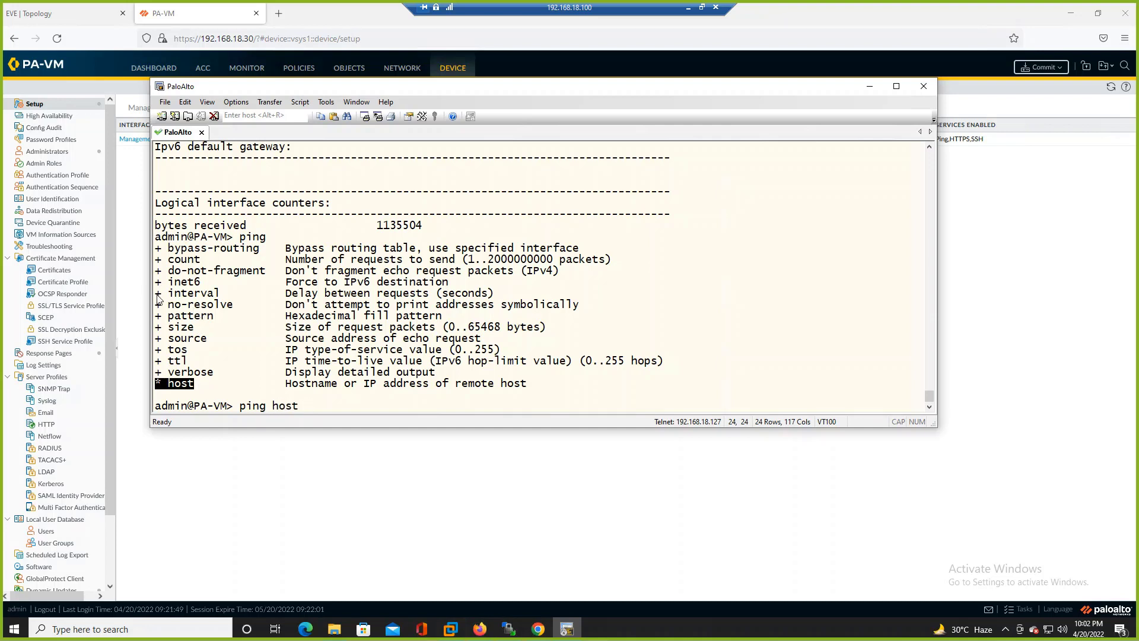
left_click_drag(157, 289, 162, 293)
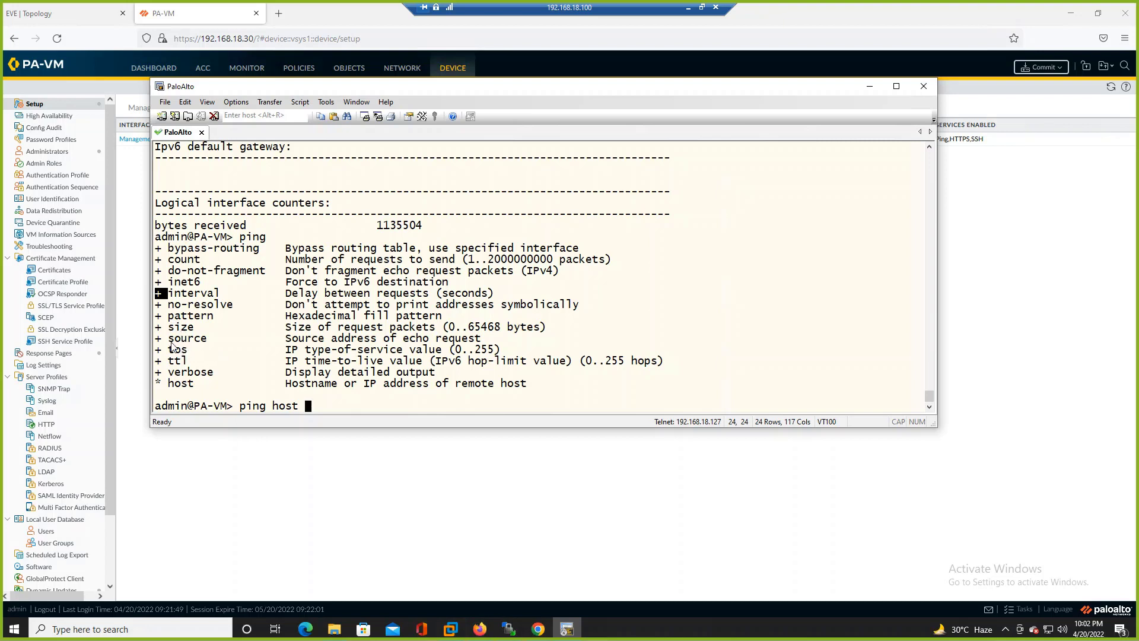
left_click_drag(168, 338, 207, 343)
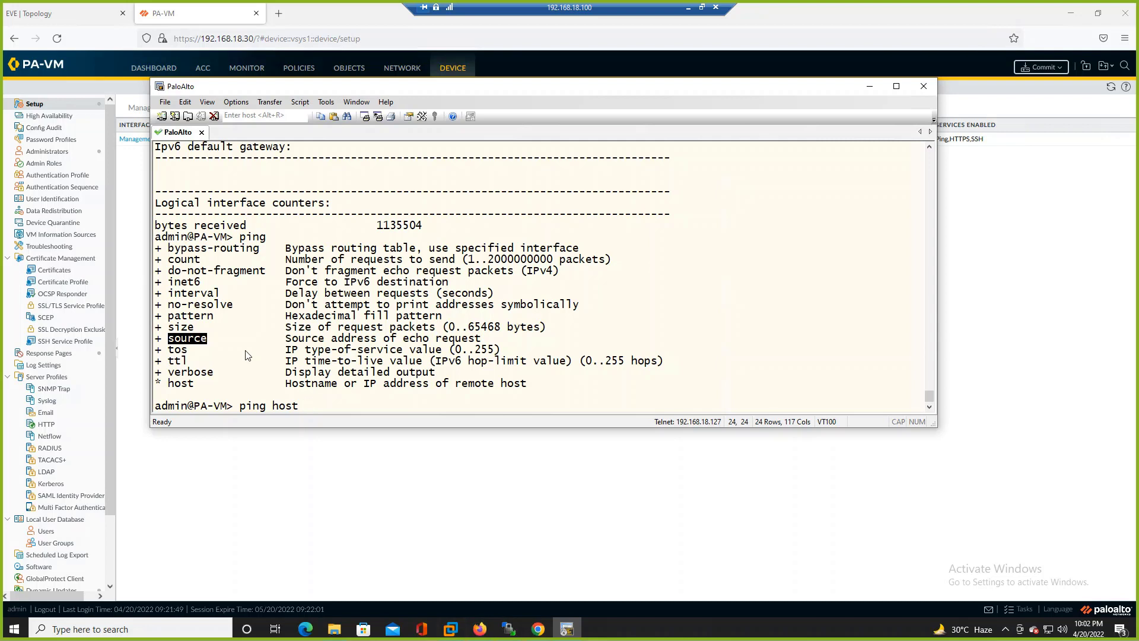
- Redisplay the ping help and enter 'ping host 192.168.18.100'
key("BackSpace")
key("BackSpace")
key("BackSpace")
key("BackSpace")
key("BackSpace")
type("?")
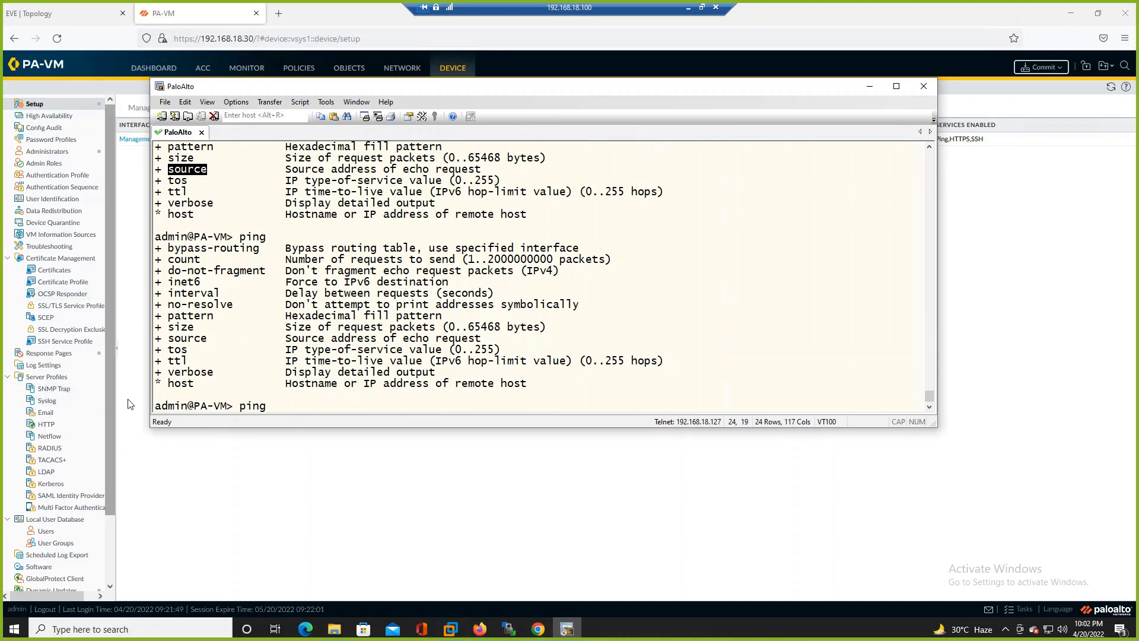
left_click_drag(157, 384, 198, 389)
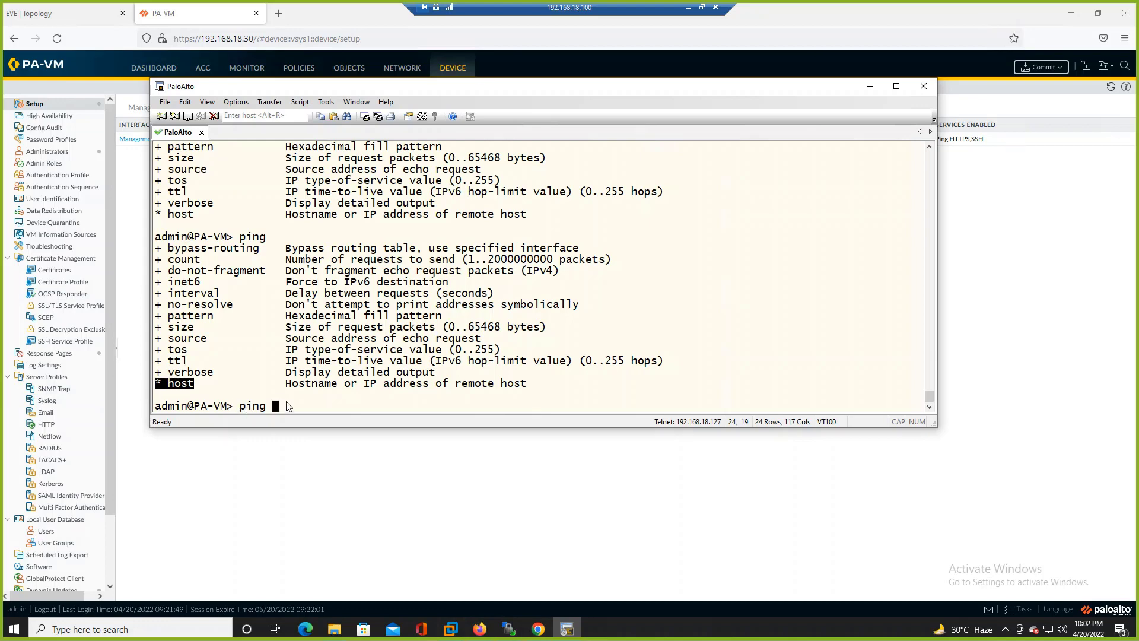
type("host ?")
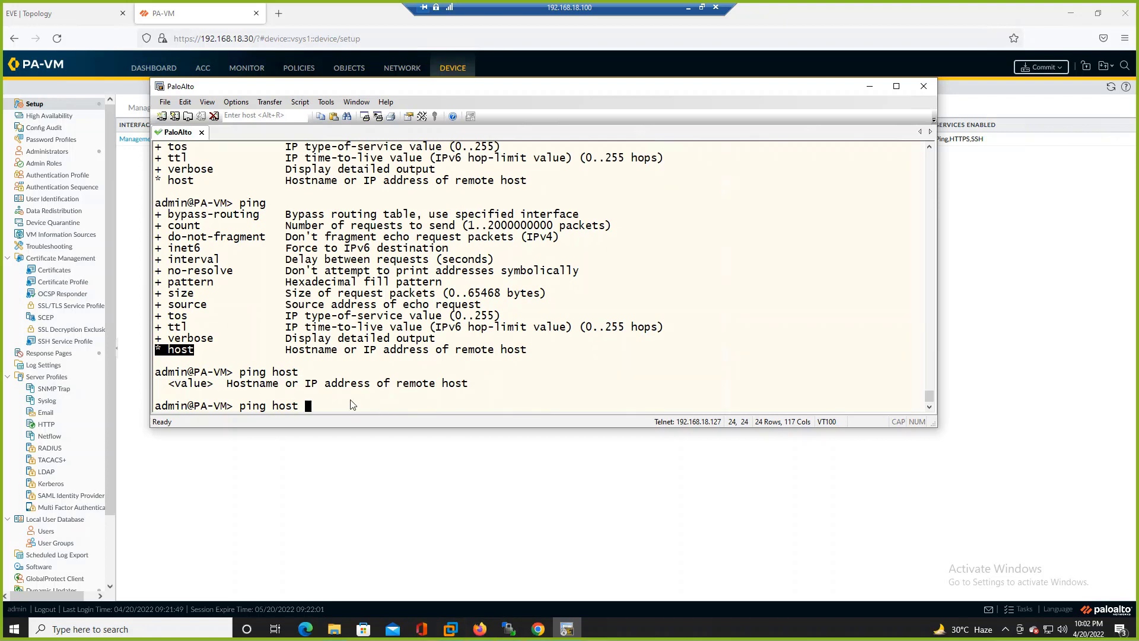
type("192.168.18.100")
- Ping 192.168.18.100 until 9 replies with 0% loss, then type 'traceroute host'
key("Return")
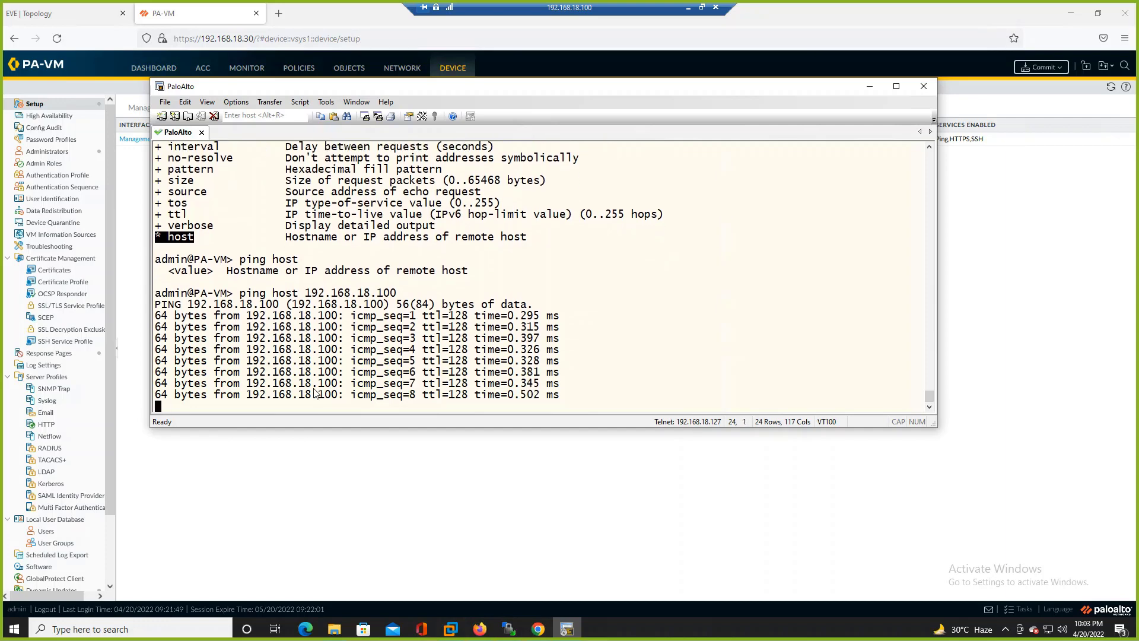
key("ctrl+c")
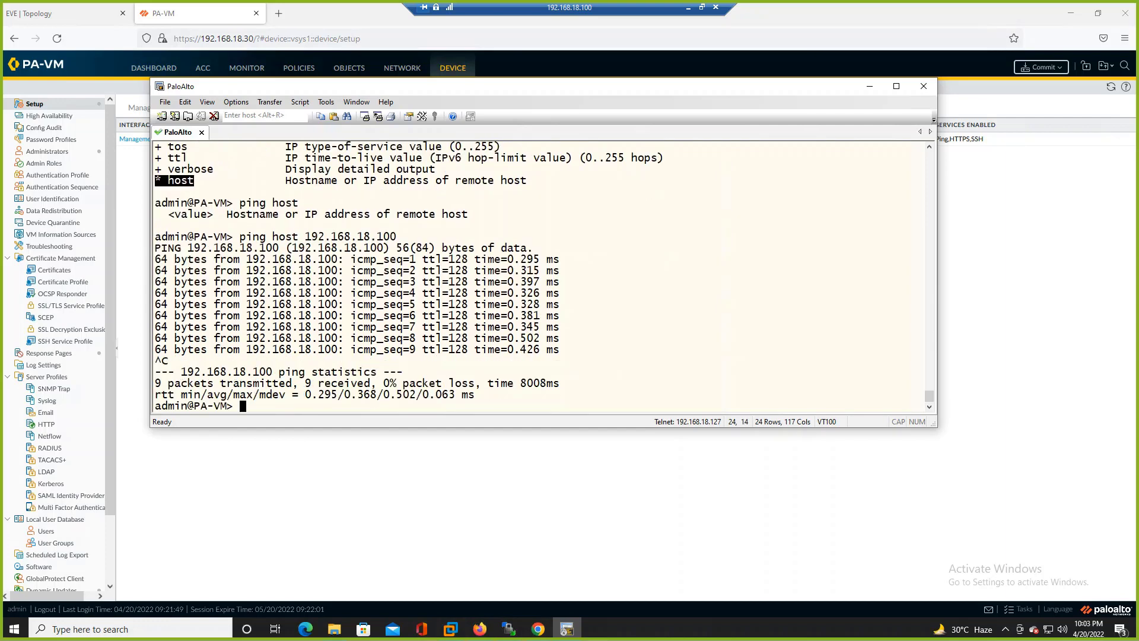
type("traceroute host")
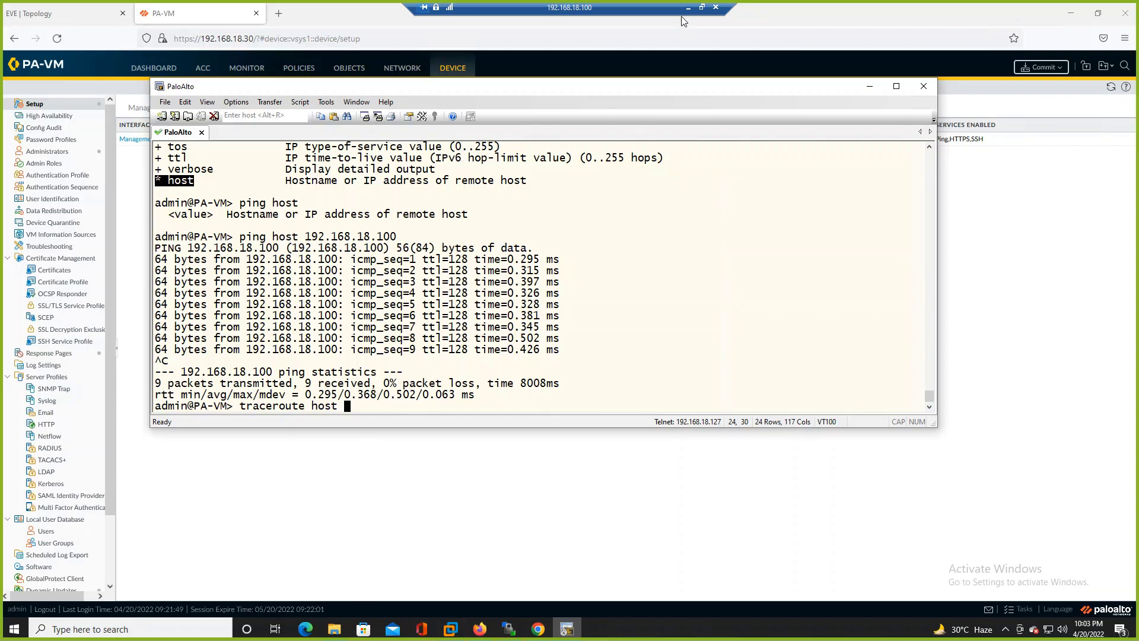
key("alt+Tab")
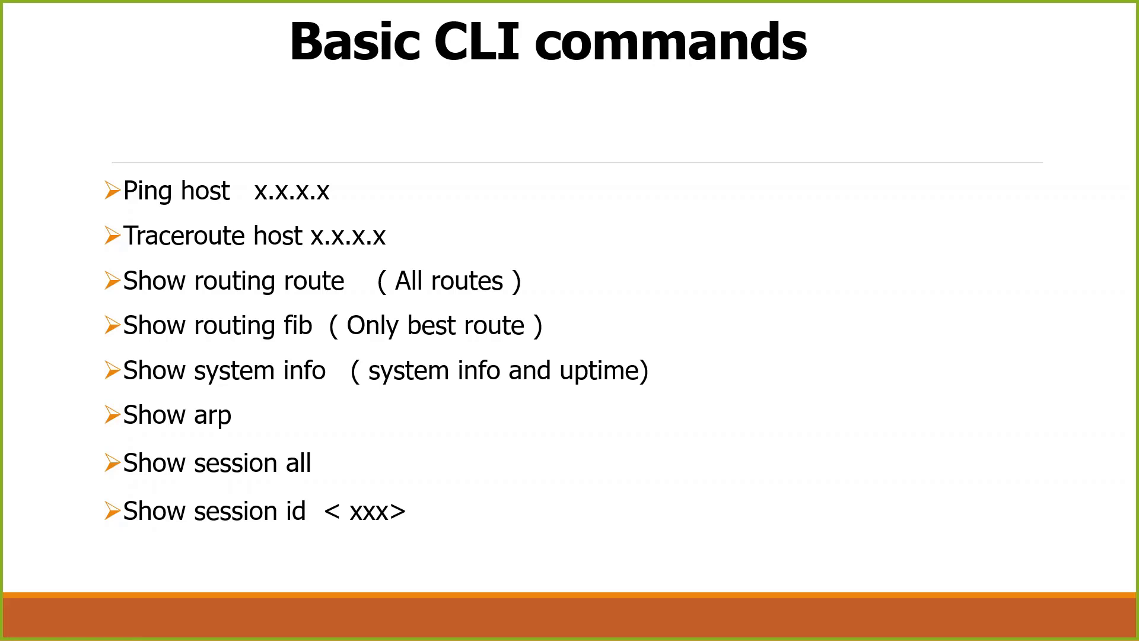
- Advance to the Device admin Roles slide and minimize the terminal to reveal the PA-VM web UI
left_click(39, 628)
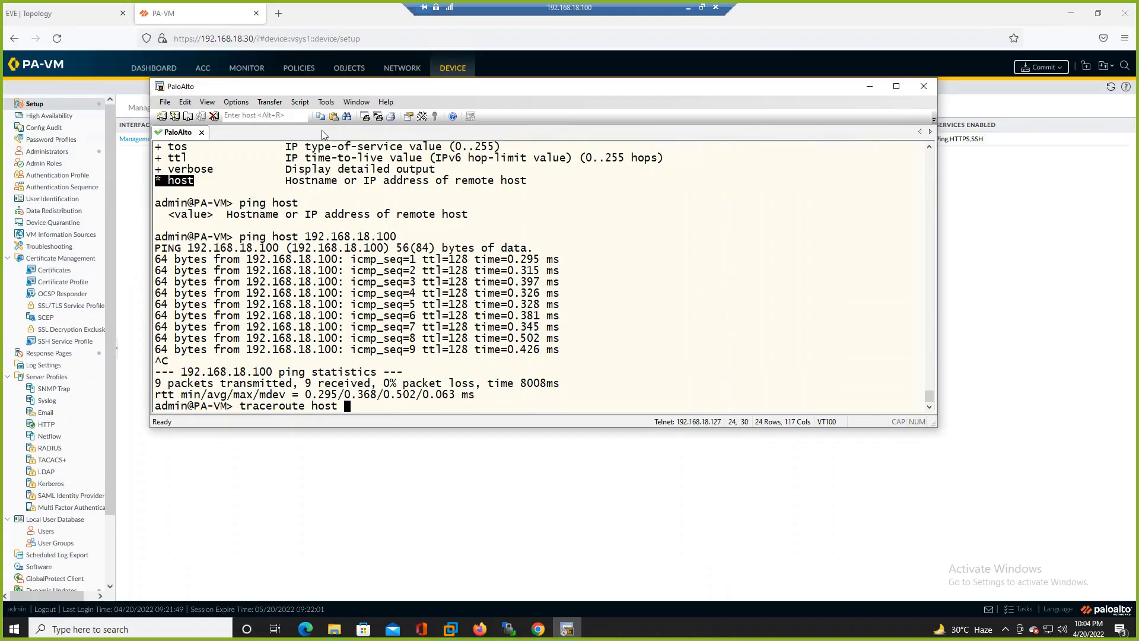
left_click(868, 88)
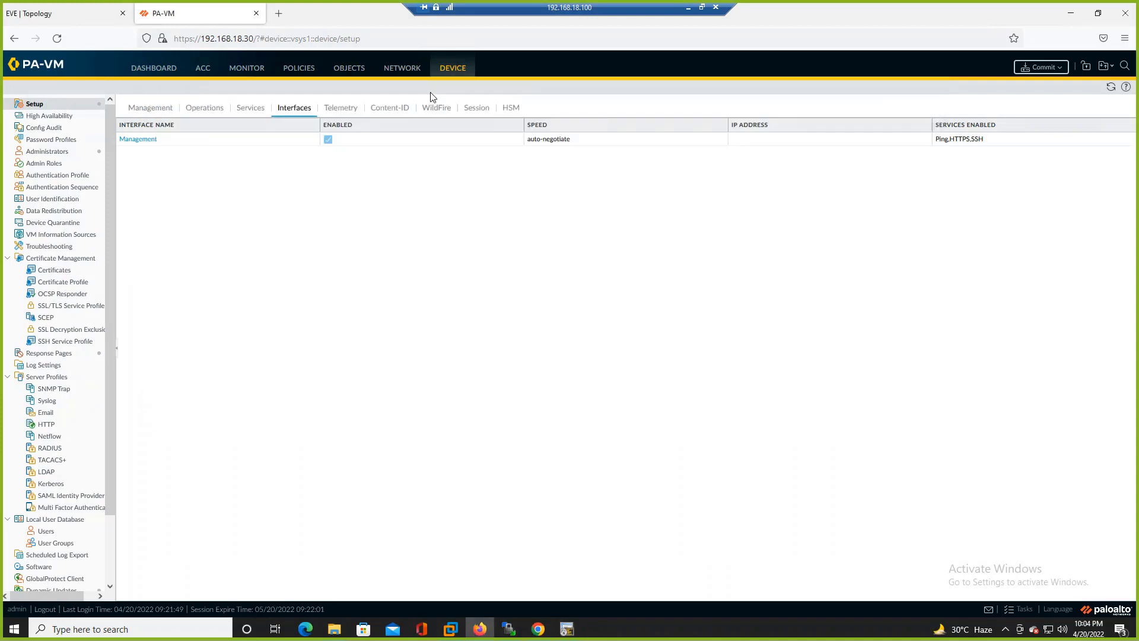
- Go to Device > Administrators and open a new Administrator form
left_click(52, 152)
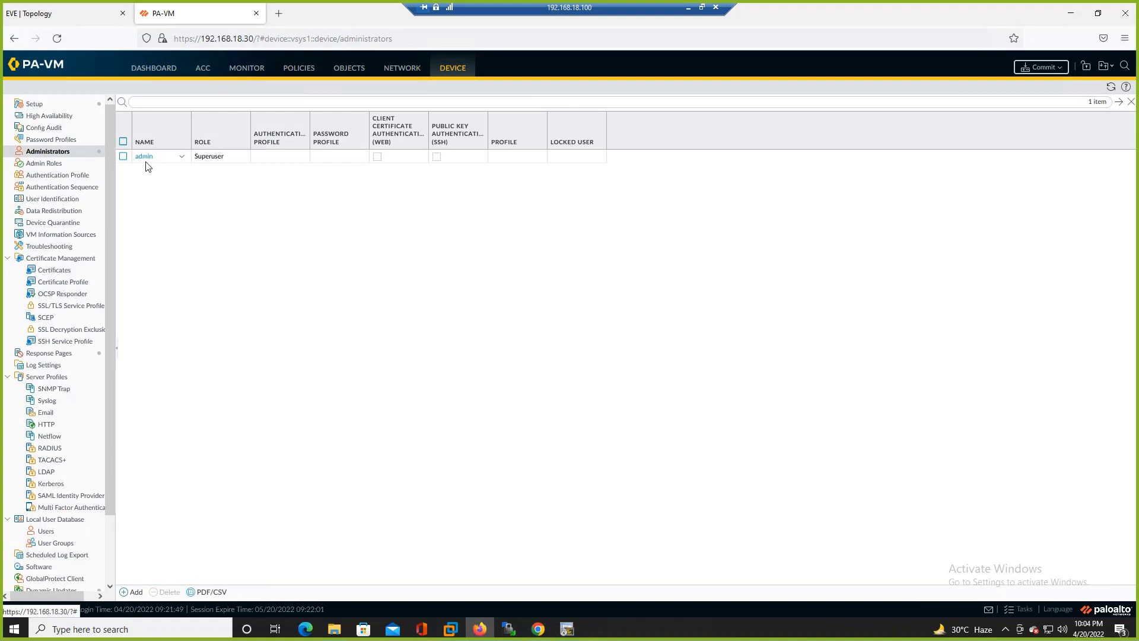
left_click(134, 588)
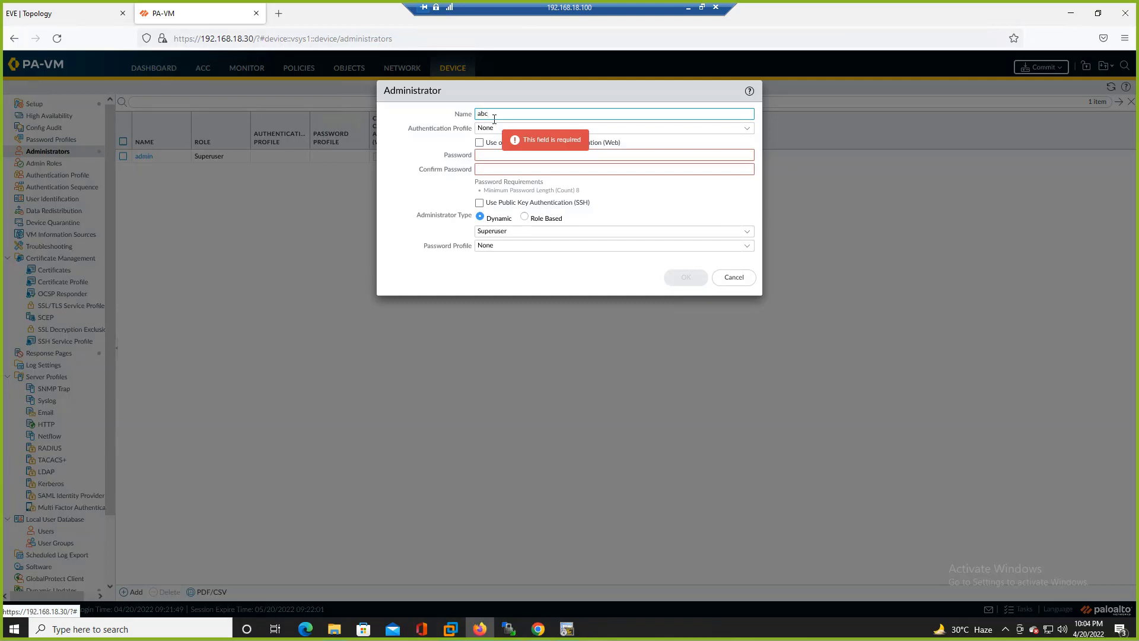
- Give abc a confirmed password and the Device administrator role, then save the account
left_click(523, 156)
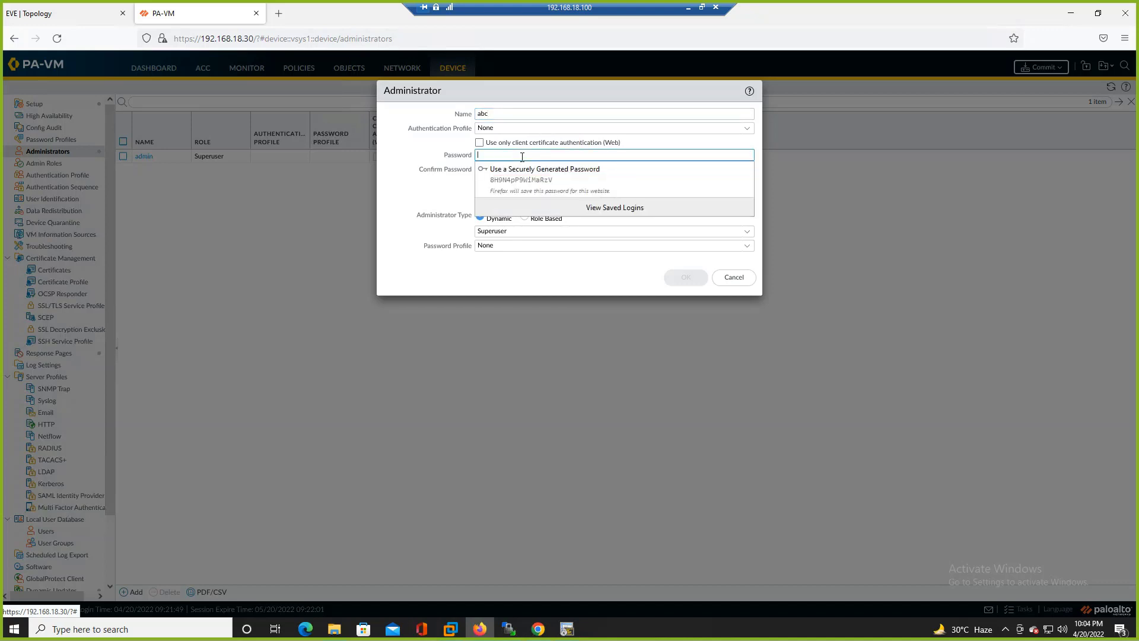
type("a")
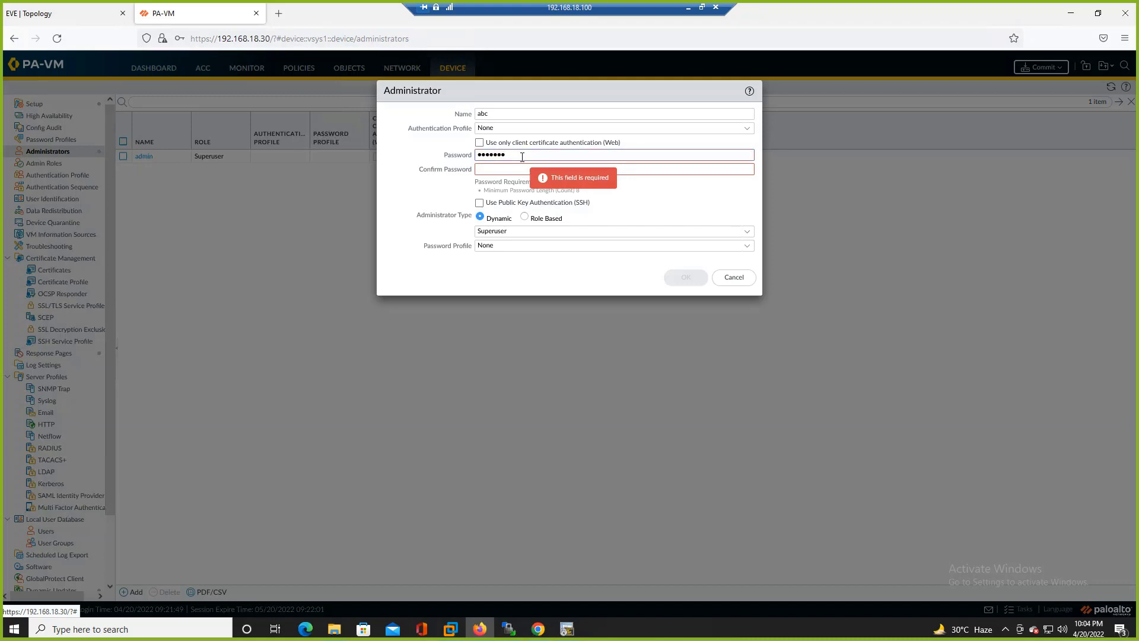
type("a")
key("Tab")
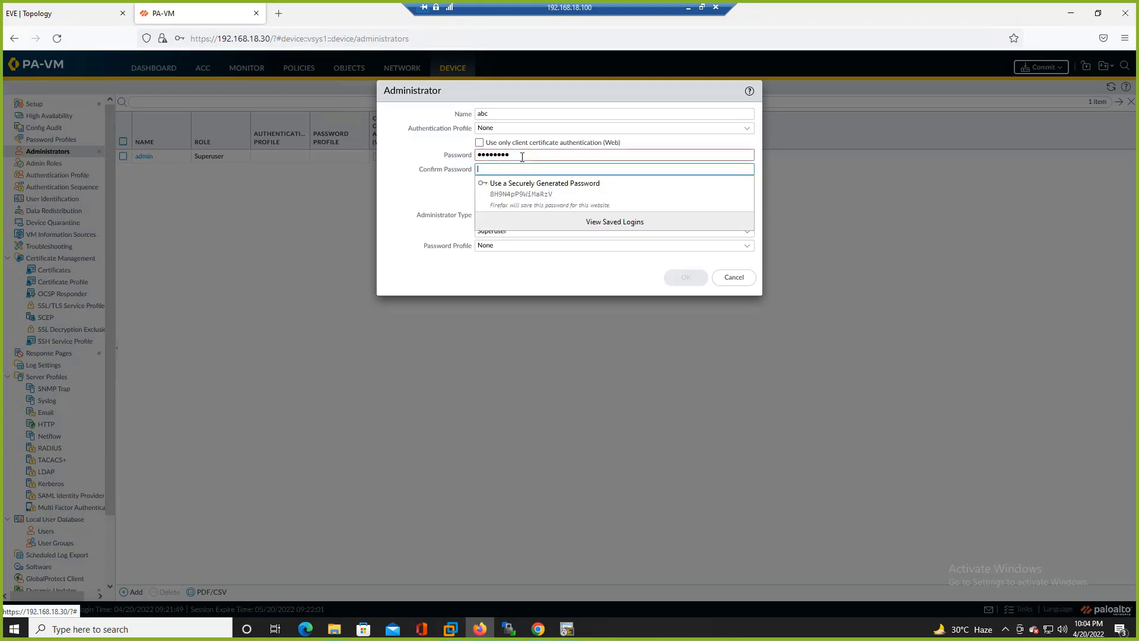
type("aa")
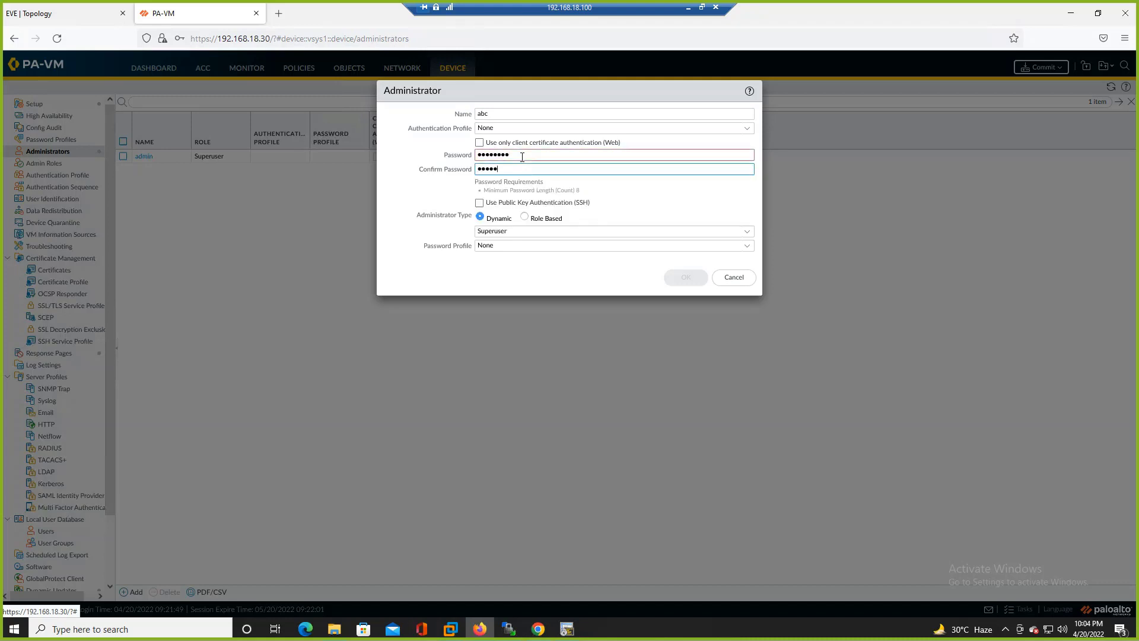
type("a")
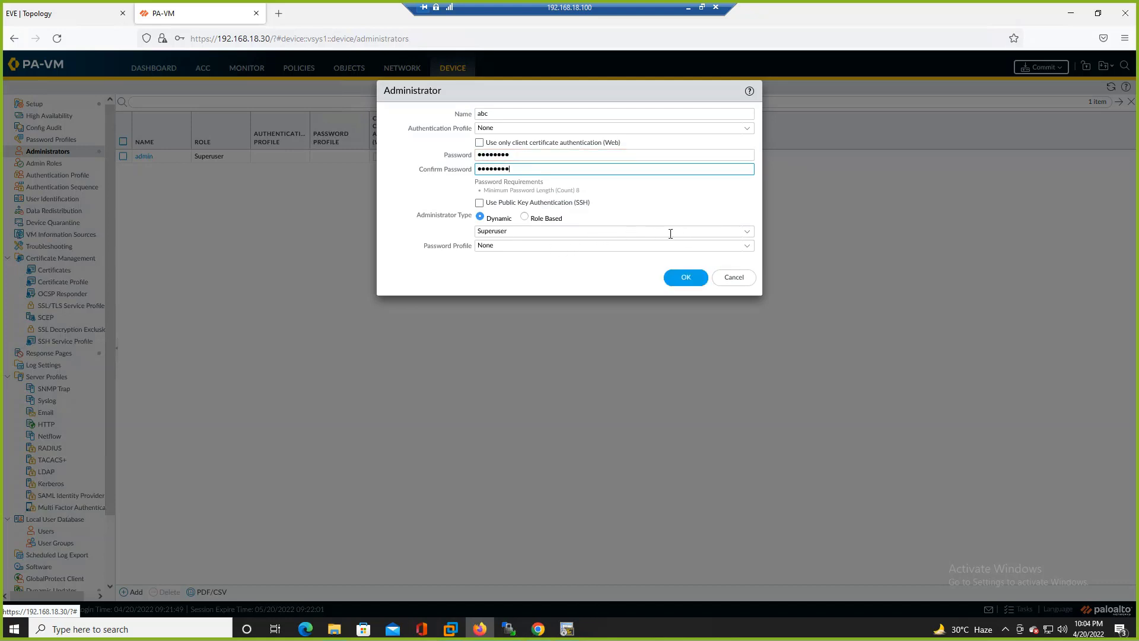
left_click(748, 234)
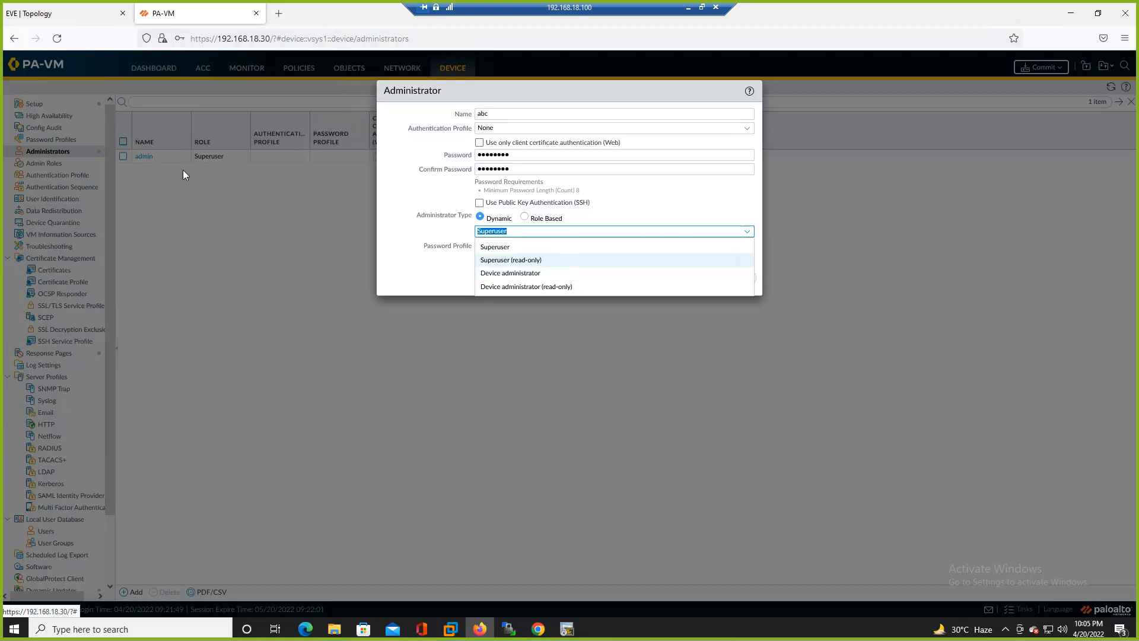
left_click(502, 273)
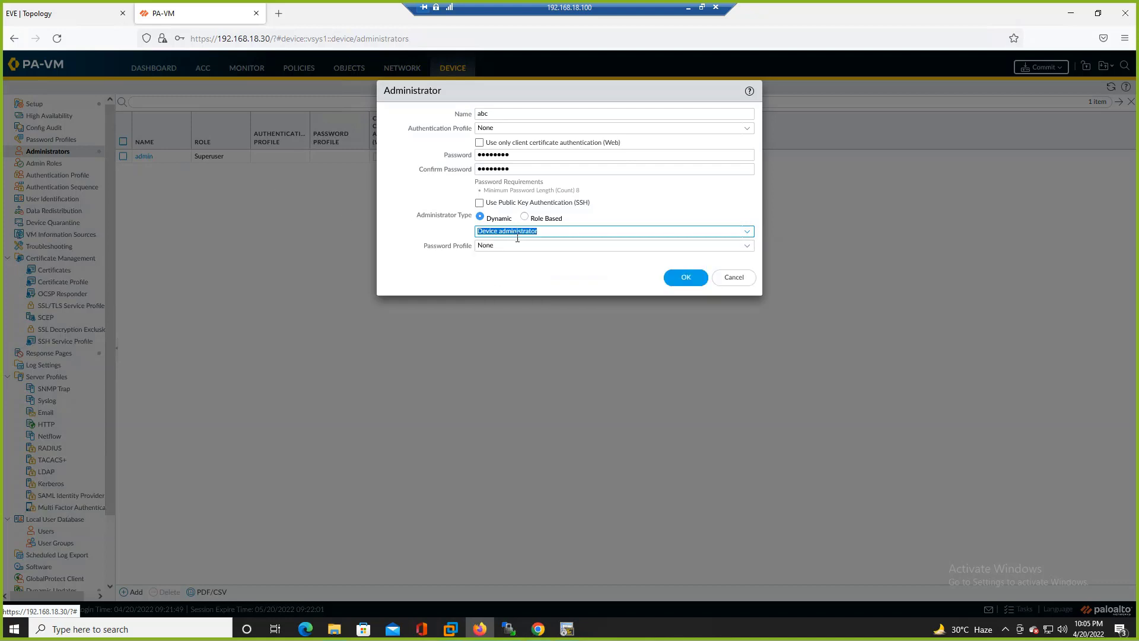
left_click(678, 286)
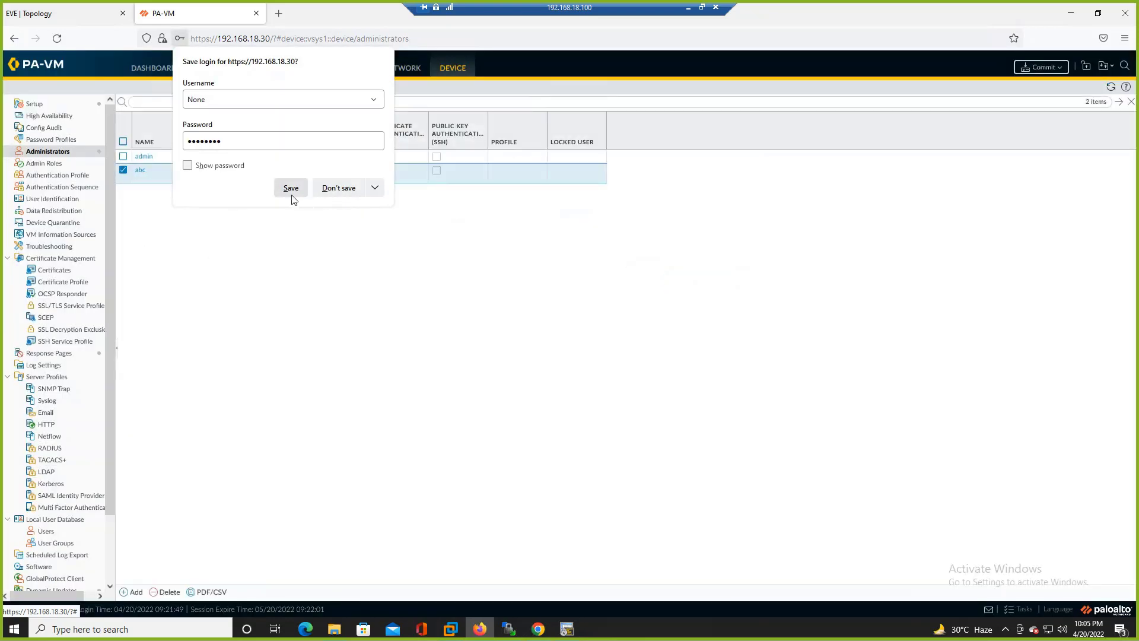
- Decline Firefox's save-login prompt and open the Commit dialog
left_click(328, 190)
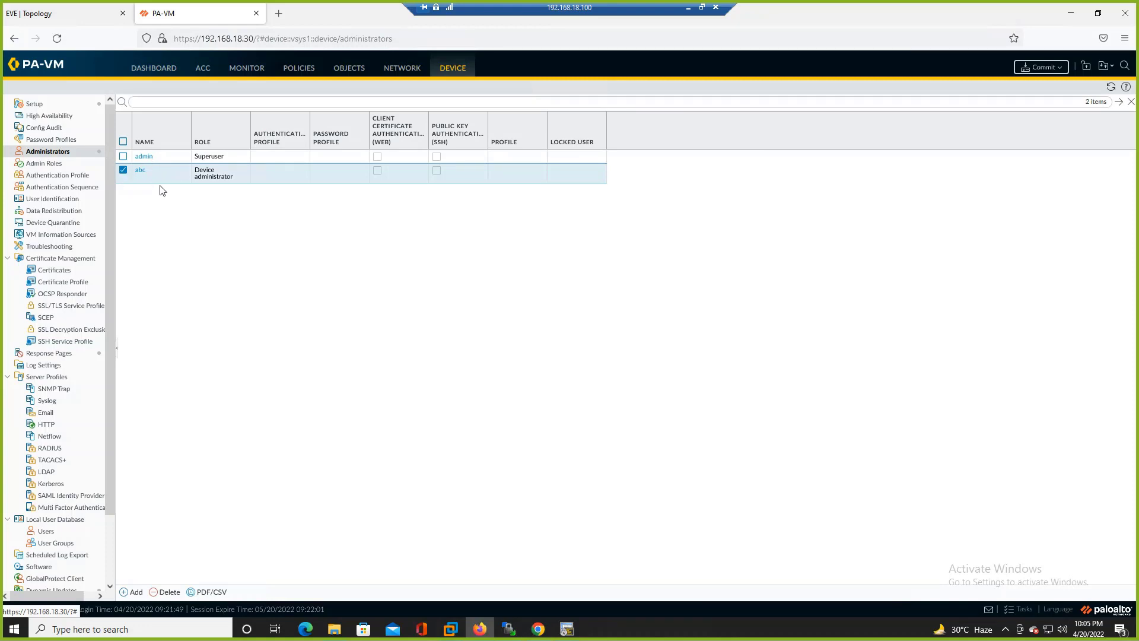
left_click(1042, 68)
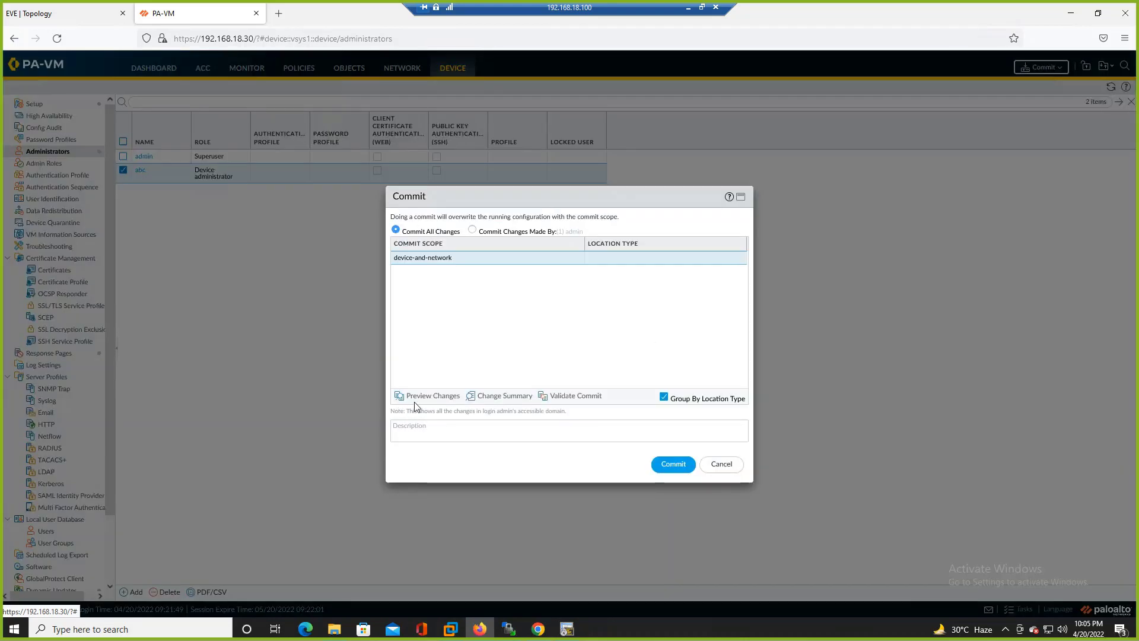
- Preview the pending changes and center the Config Audit window showing user abc with deviceadmin
left_click(438, 396)
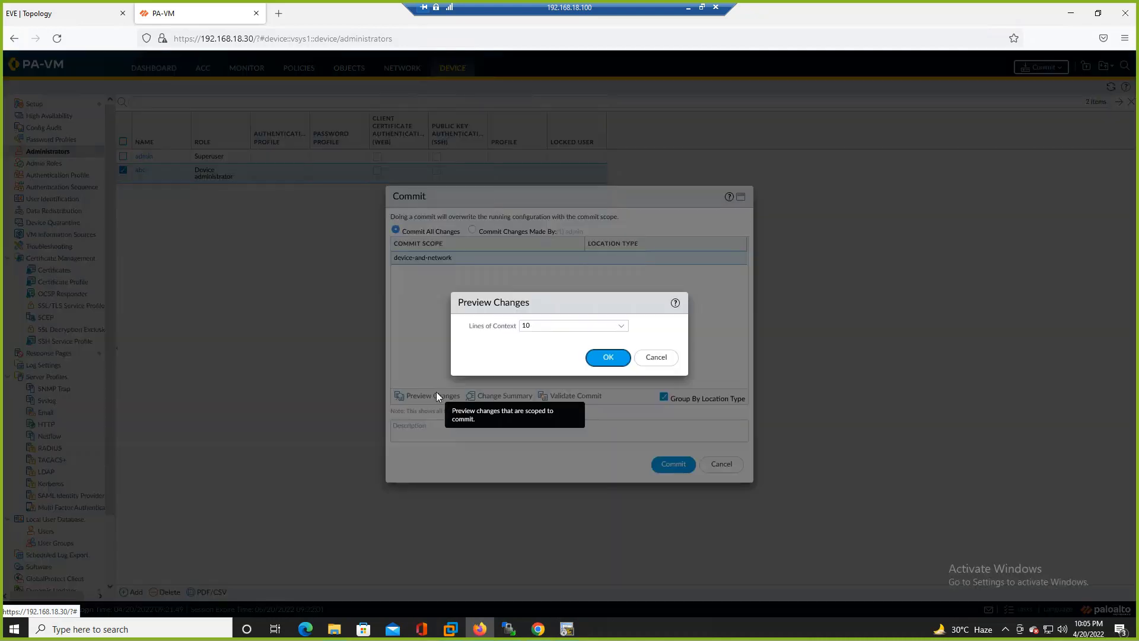
left_click(606, 357)
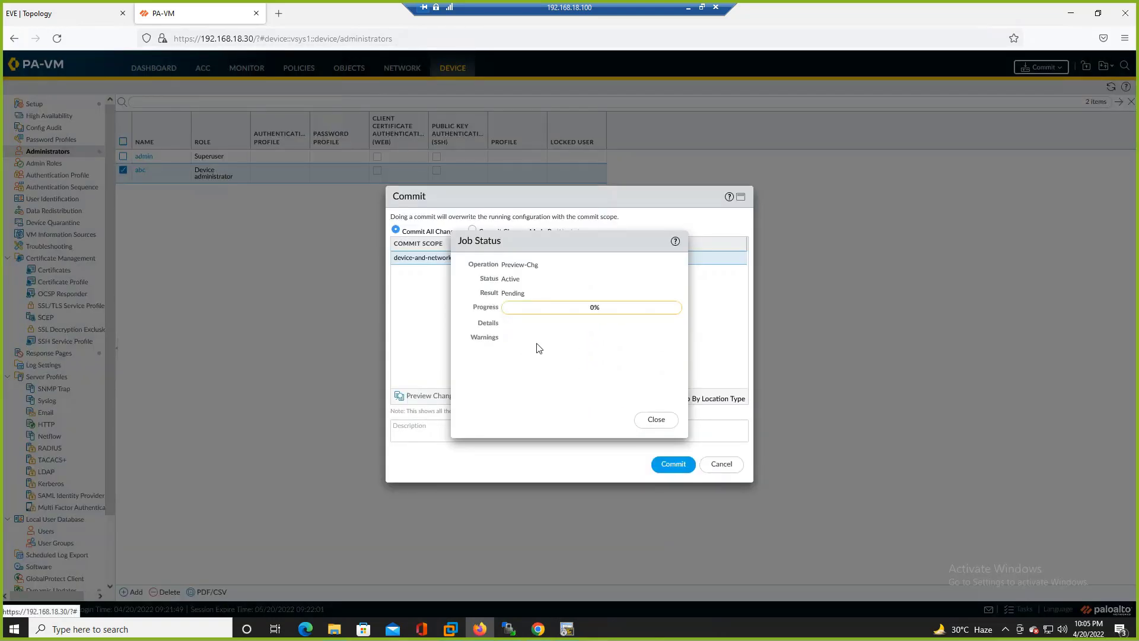
left_click_drag(215, 17, 444, 127)
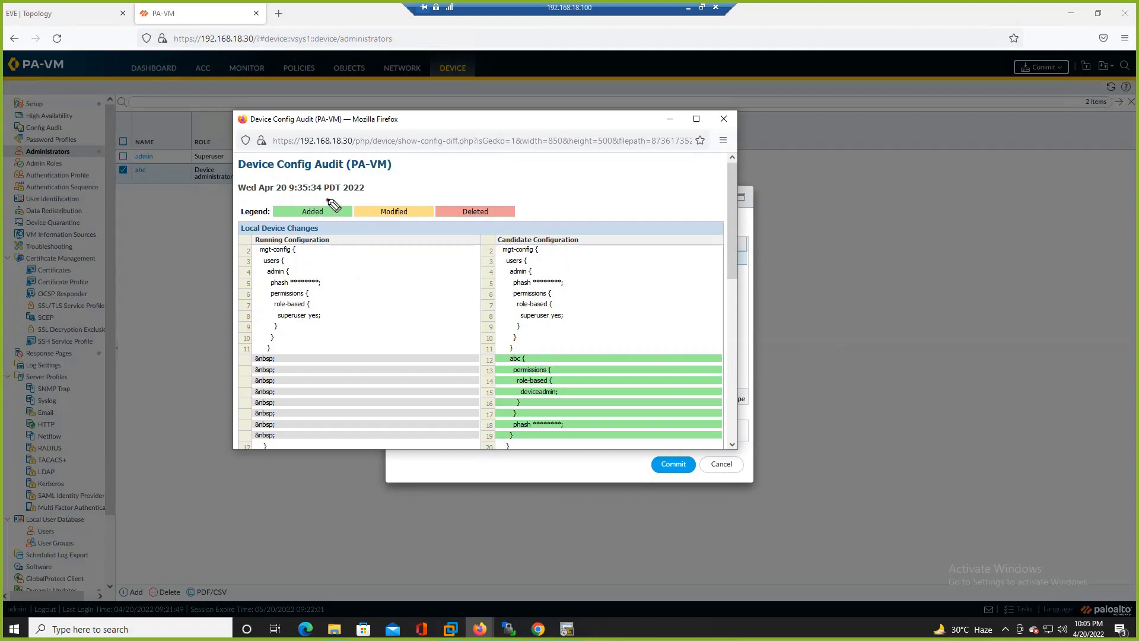
- Highlight the Added, Modified and Deleted legend labels in the diff, then clear the marks
mouse_move(328, 197)
left_mouse_down()
mouse_move(274, 209)
mouse_move(335, 235)
mouse_move(330, 199)
left_mouse_up()
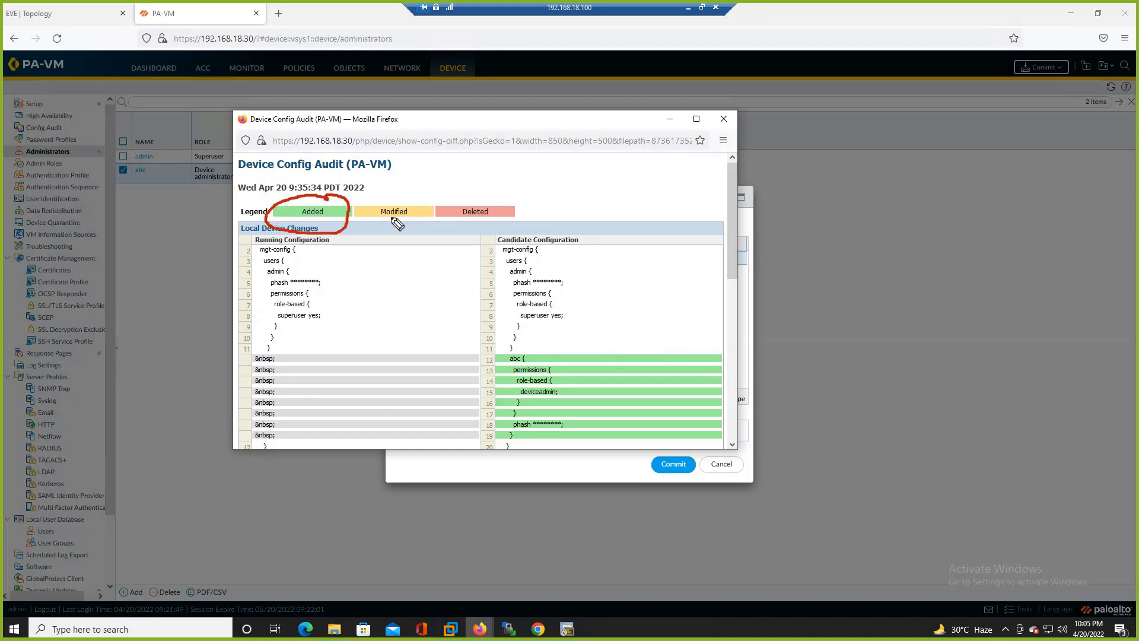
mouse_move(419, 198)
left_mouse_down()
mouse_move(386, 200)
mouse_move(364, 231)
mouse_move(422, 237)
mouse_move(417, 198)
left_mouse_up()
mouse_move(508, 205)
left_mouse_down()
mouse_move(454, 199)
mouse_move(457, 238)
mouse_move(530, 223)
mouse_move(509, 202)
left_mouse_up()
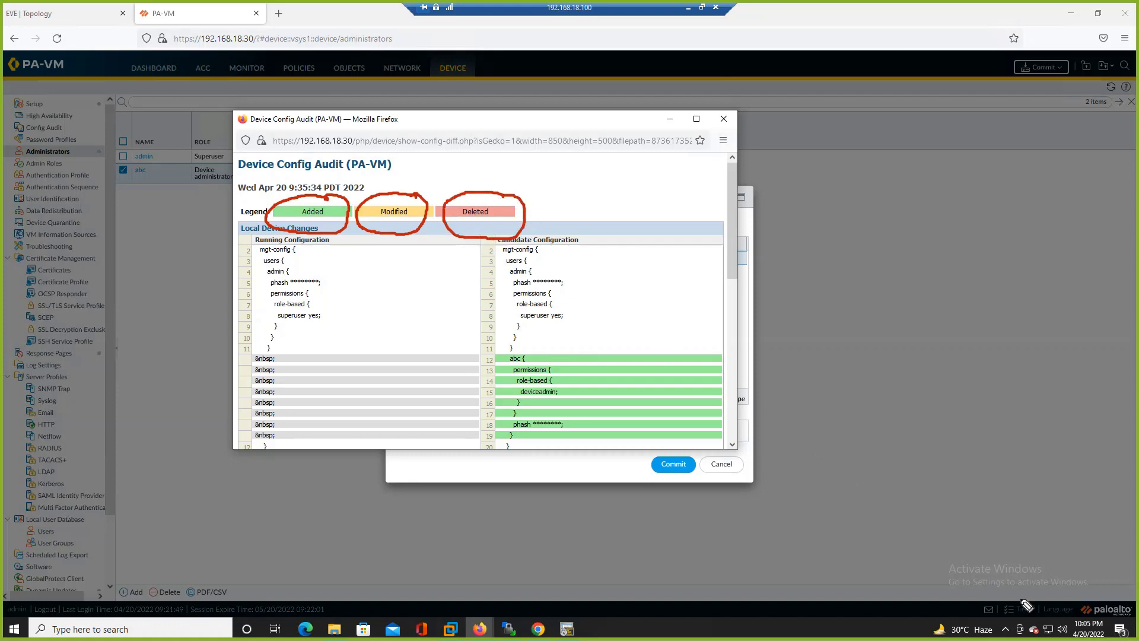
key("Escape")
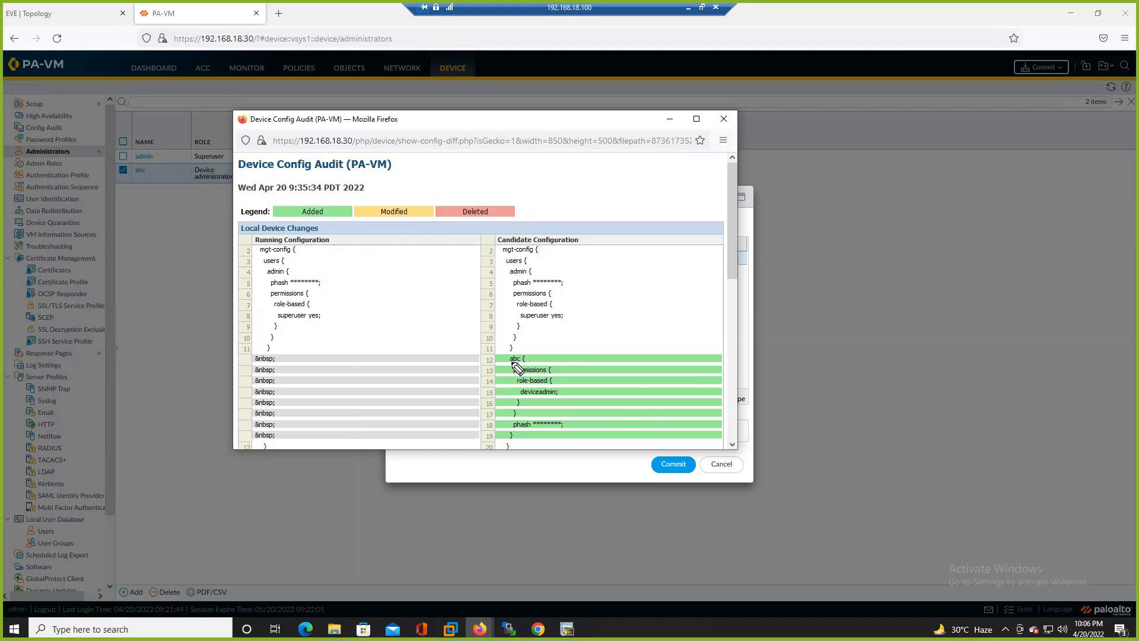
- Mark the added abc user, deviceadmin role and password hash lines, then close the comparison
left_click_drag(523, 357, 547, 347)
left_click_drag(562, 395, 589, 384)
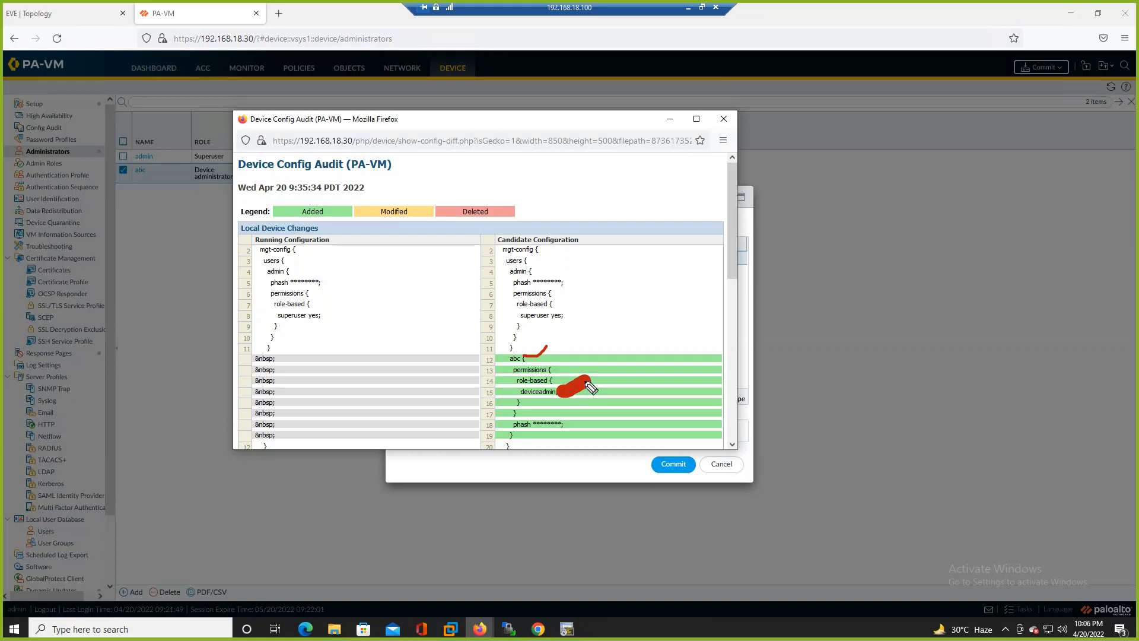
left_click_drag(570, 429, 598, 423)
key("e")
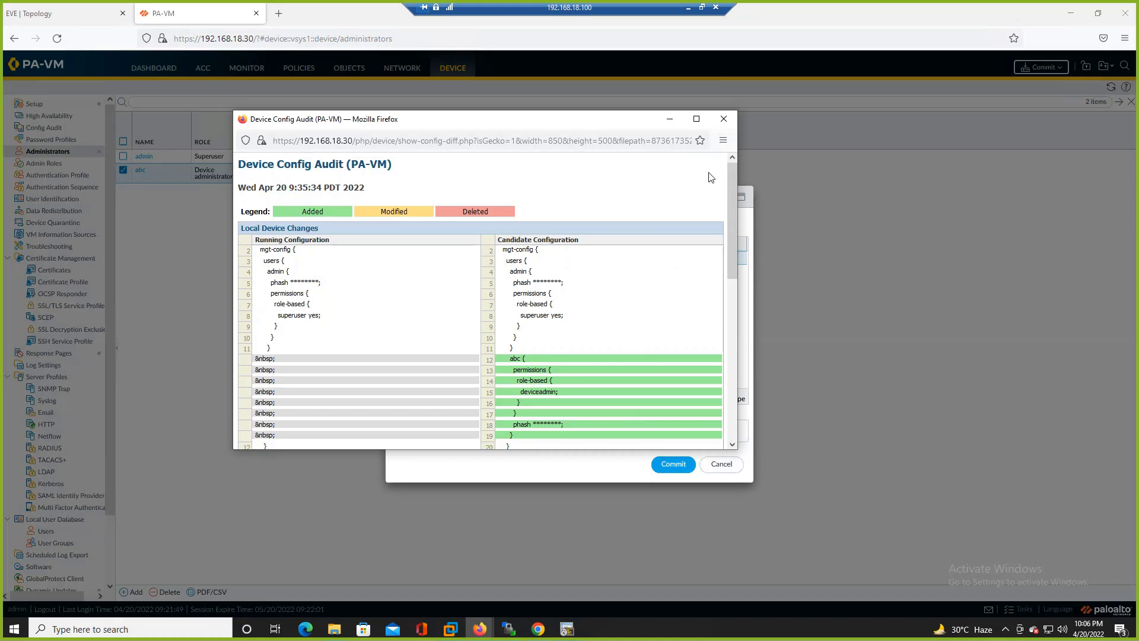
left_click(723, 118)
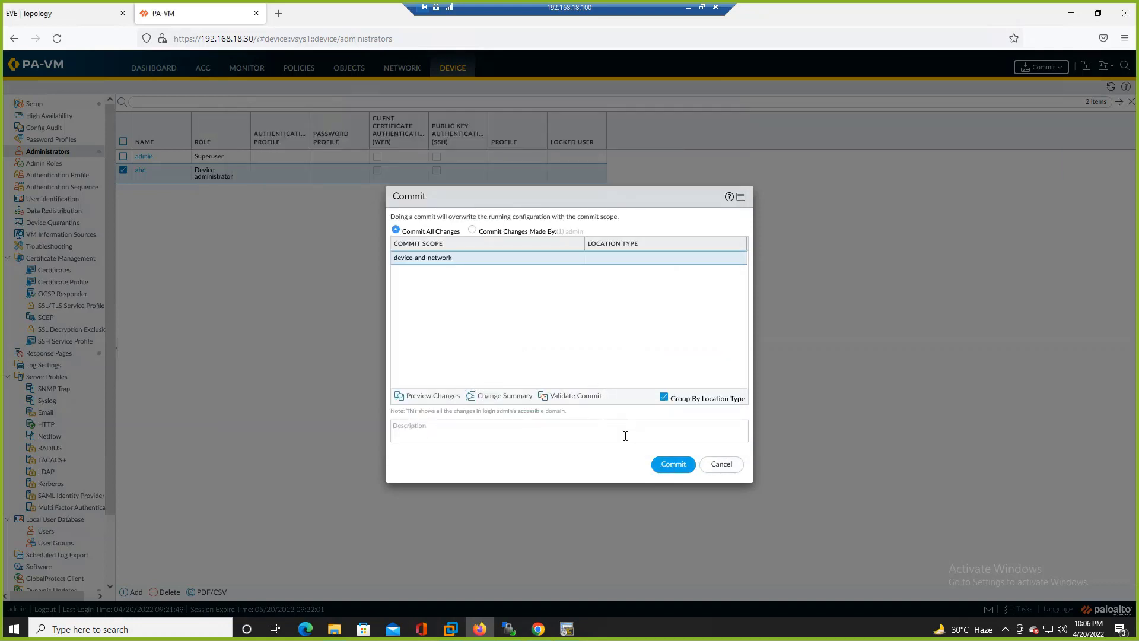
- Commit the configuration with the new abc administrator and start a new Firefox tab
left_click(669, 465)
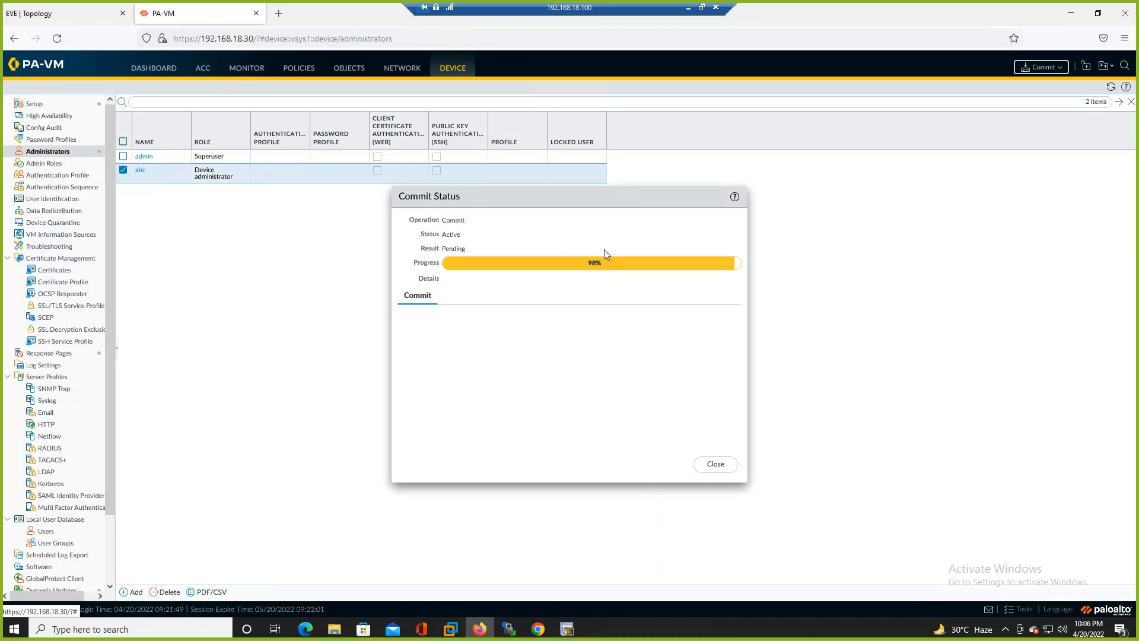
left_click(278, 13)
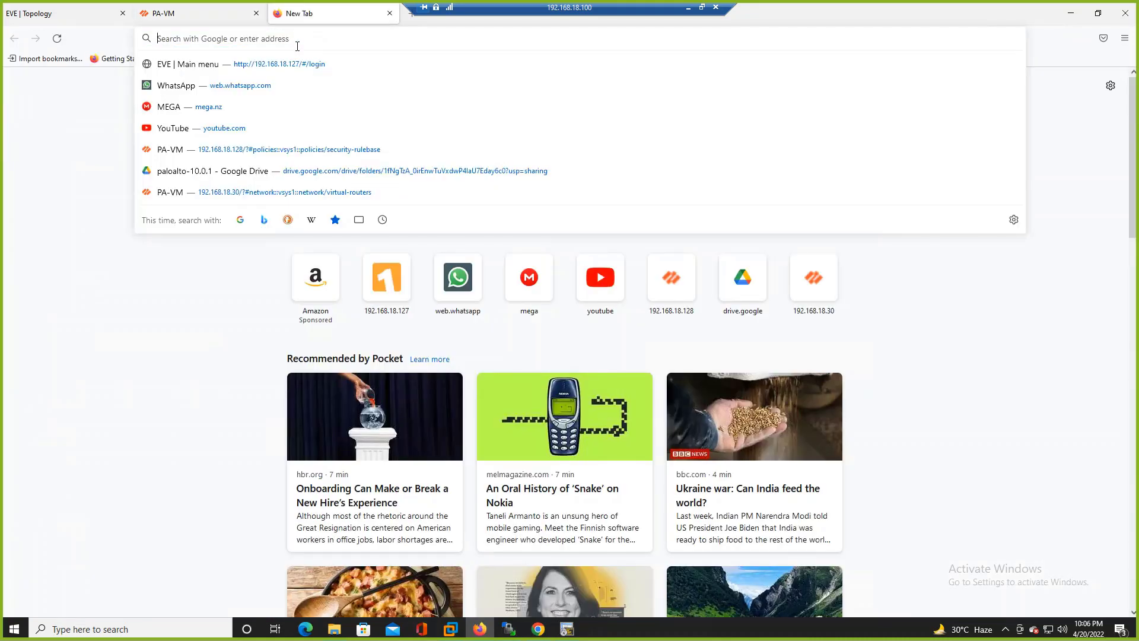
type("http")
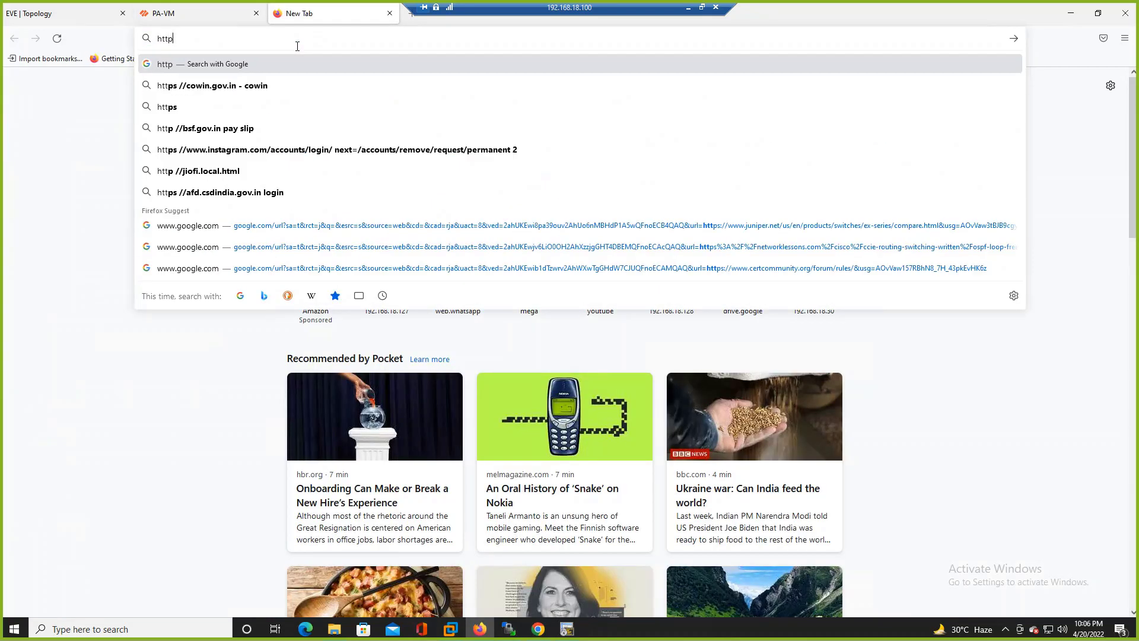
type("s://1")
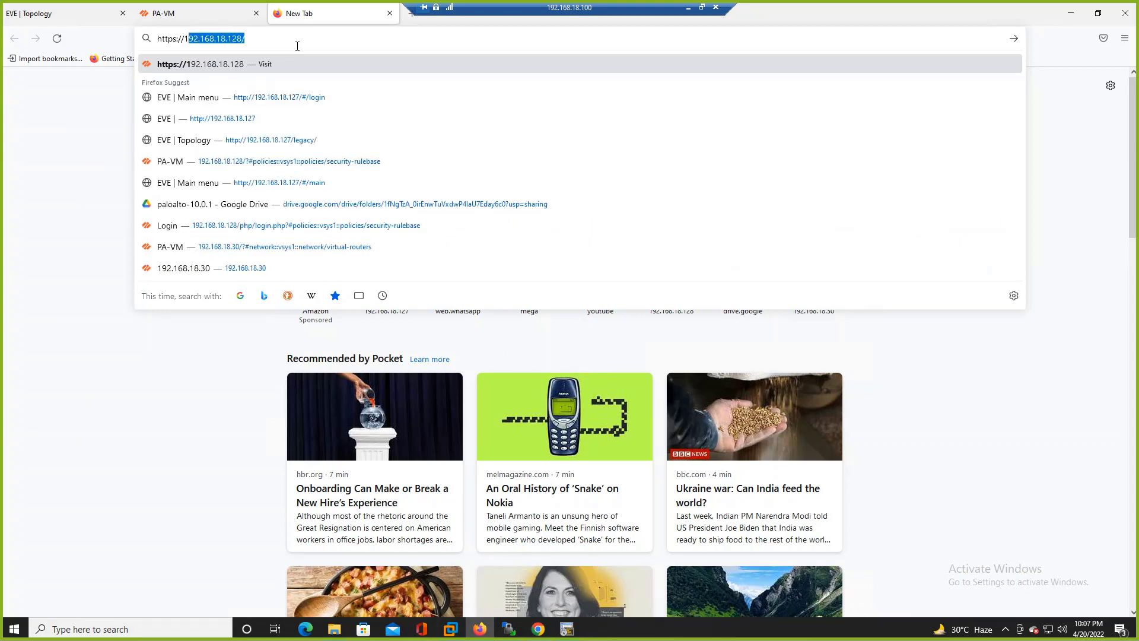
key("Right")
key("BackSpace")
key("BackSpace")
key("BackSpace")
key("BackSpace")
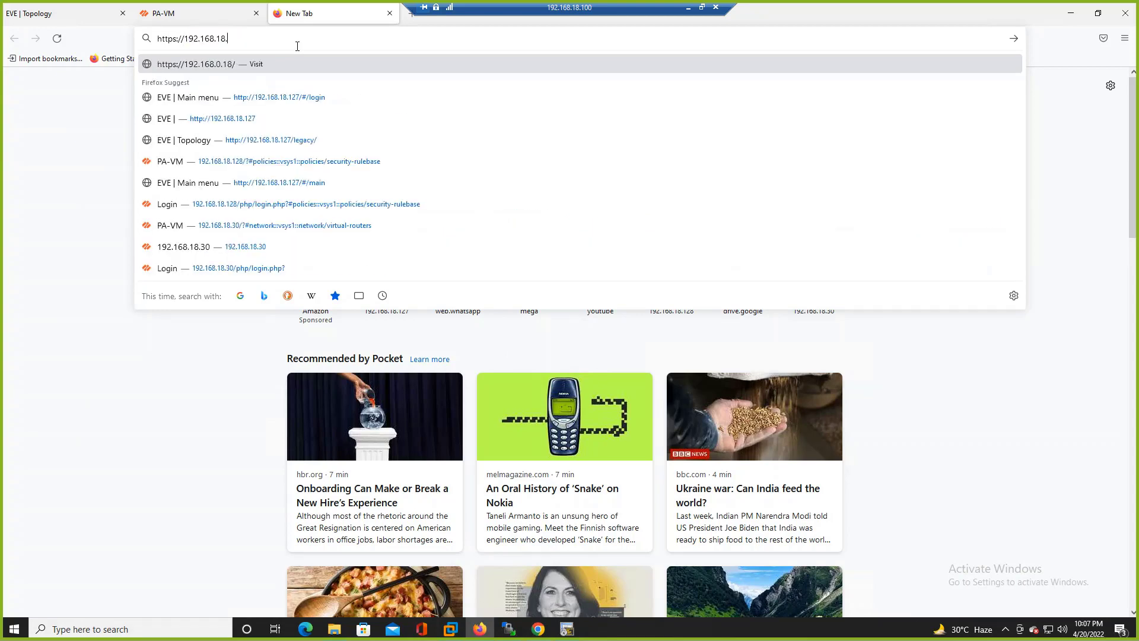
type("30/")
key("Return")
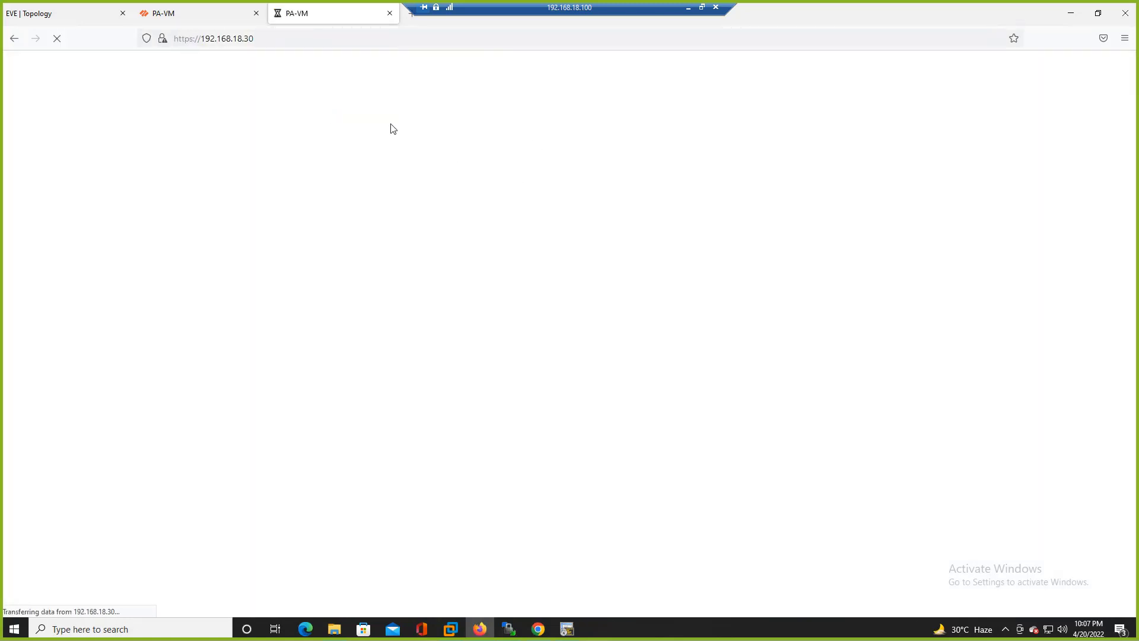
- Dismiss the PAN-OS 10.0 Welcome notice and postpone Telemetry in the new PA-VM session
left_click(205, 10)
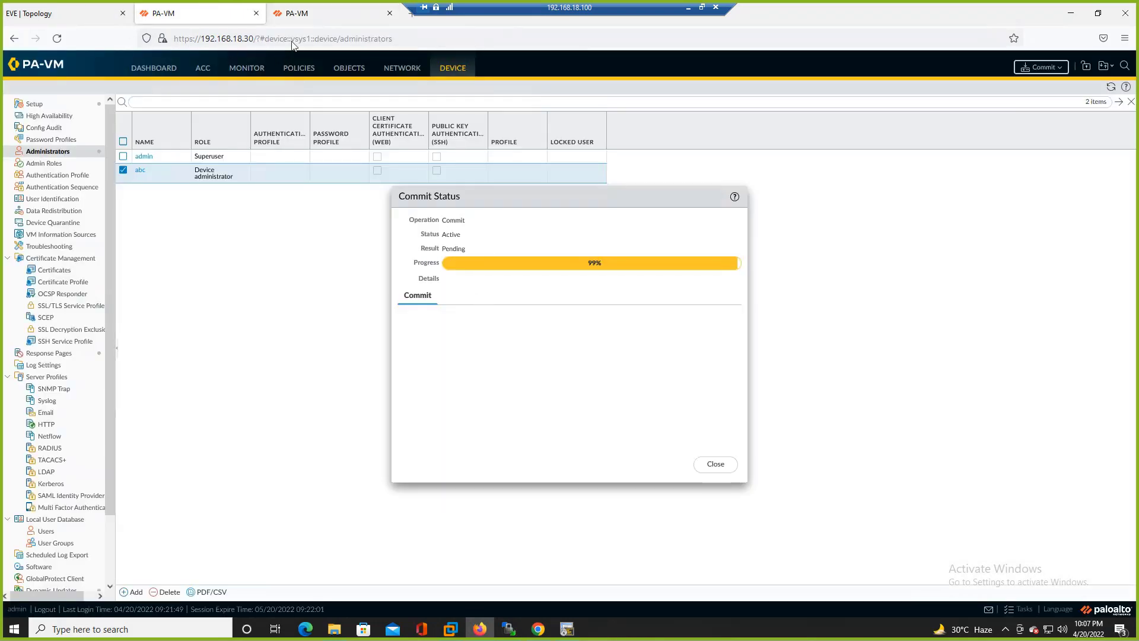
left_click(313, 13)
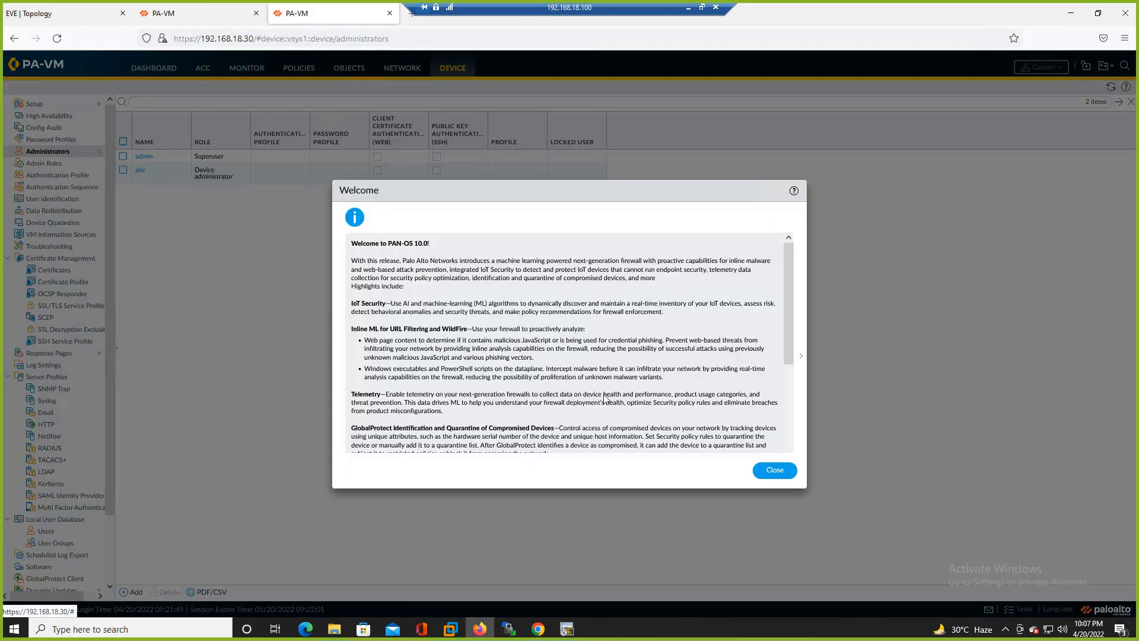
left_click(773, 472)
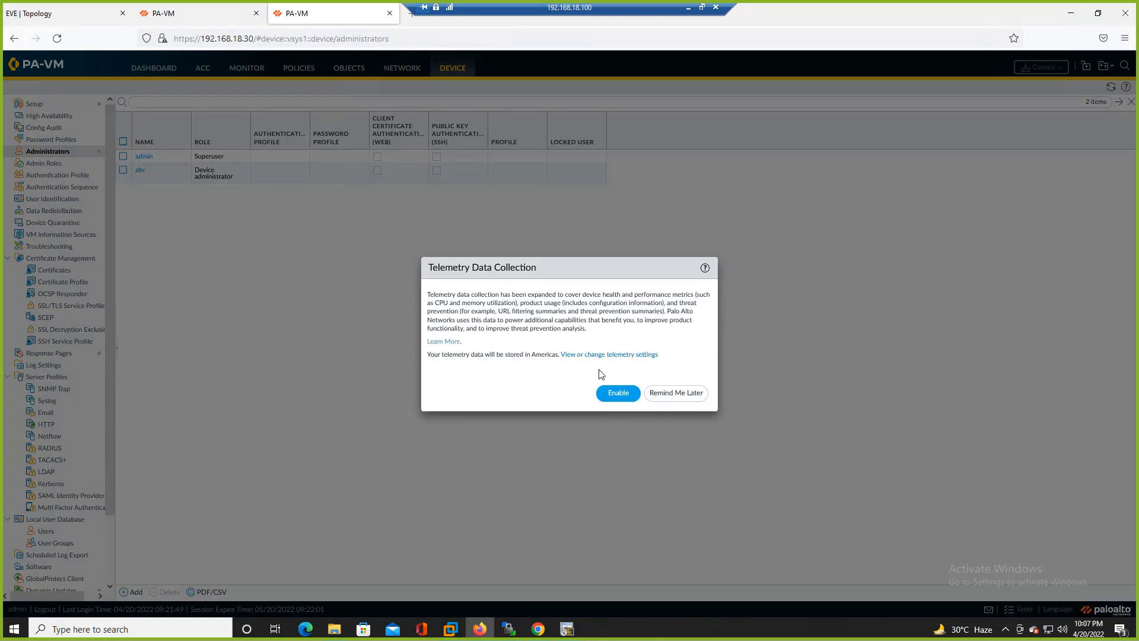
left_click(672, 395)
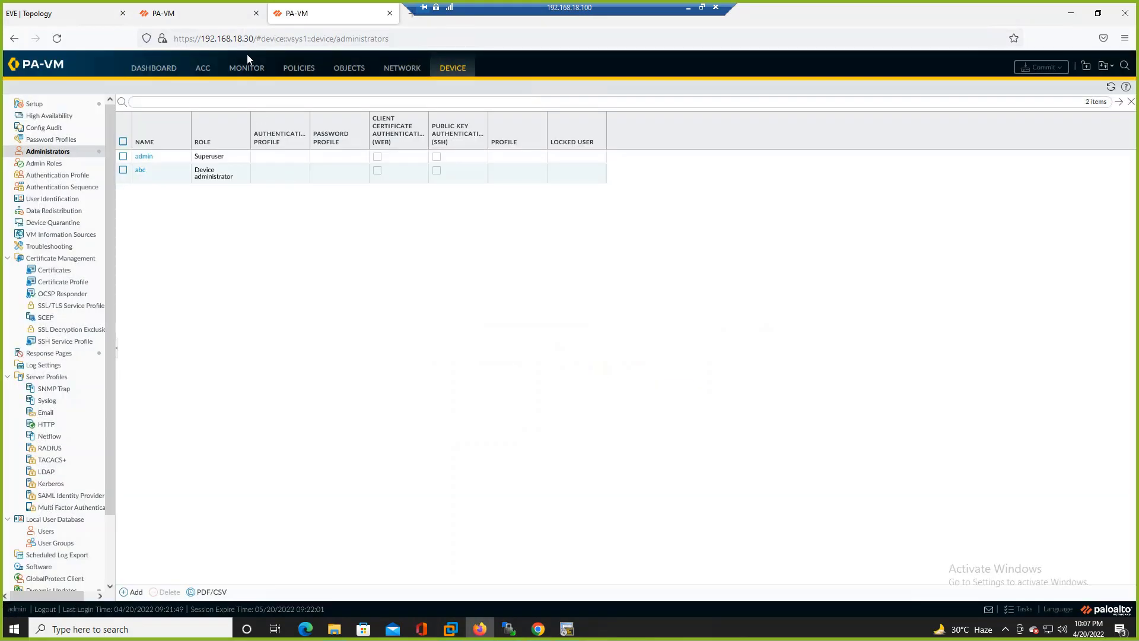
left_click(196, 13)
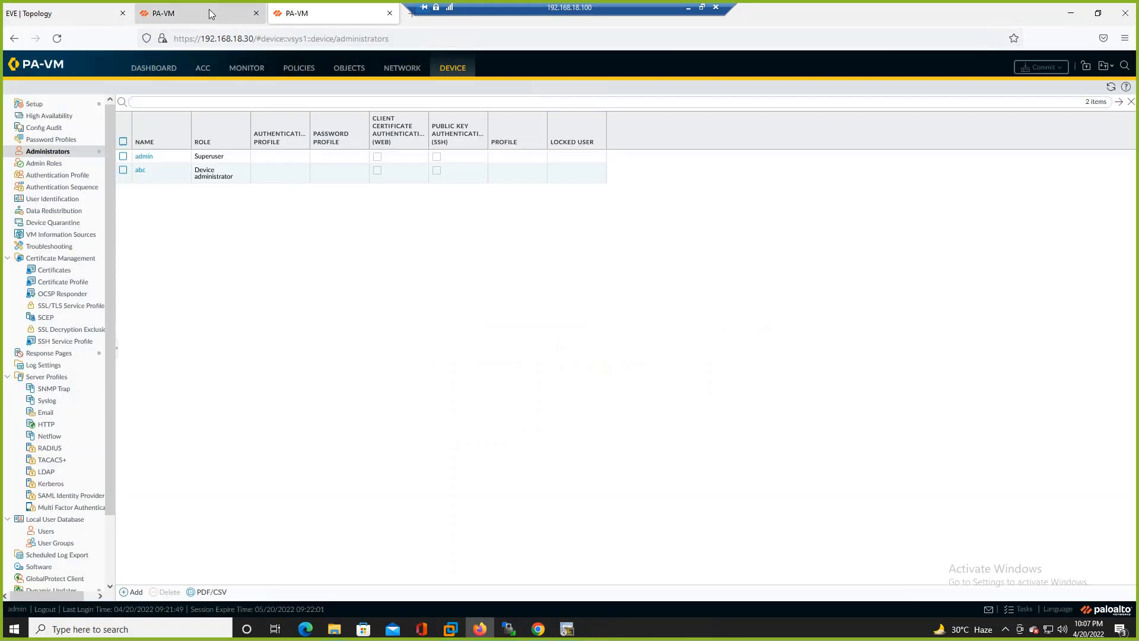
- Close the completed Commit Status window
left_click(320, 11)
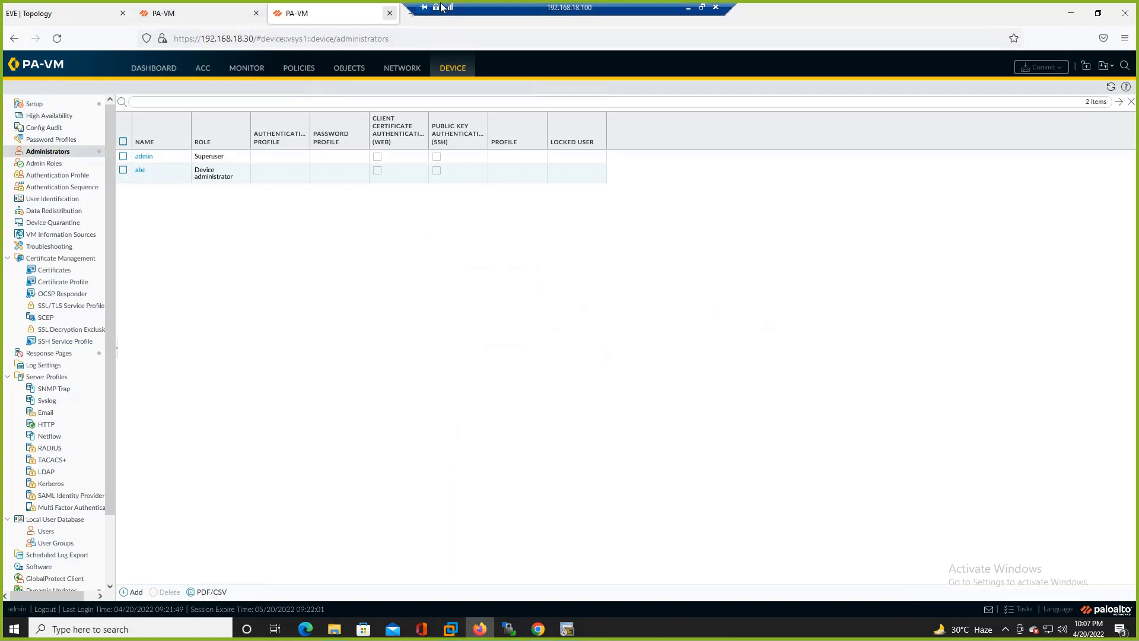
left_click(208, 13)
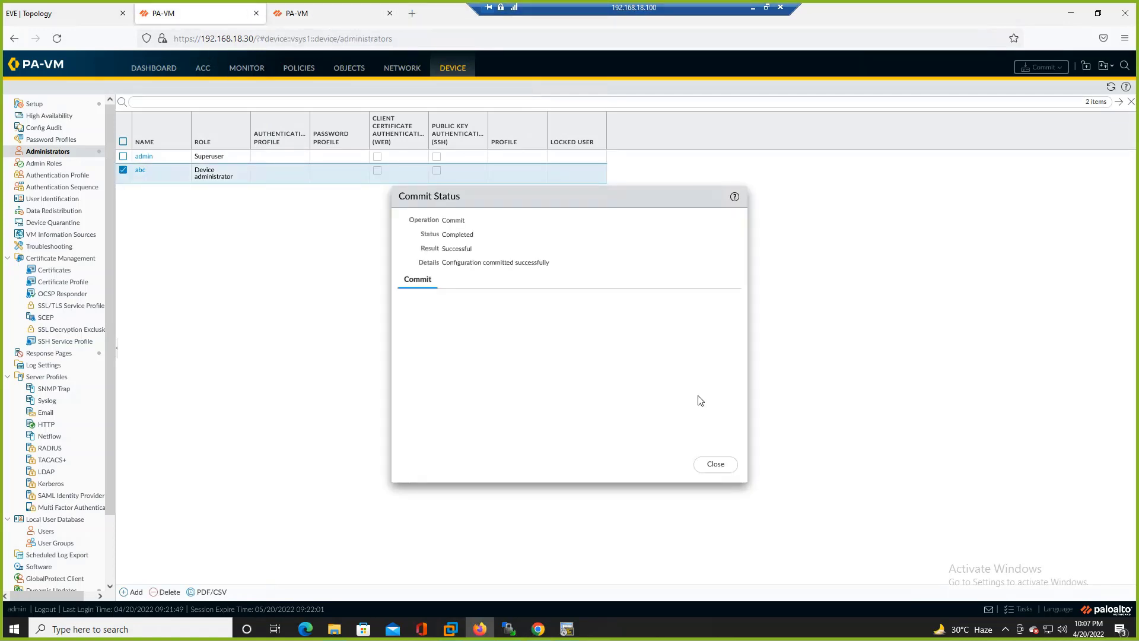
left_click(721, 465)
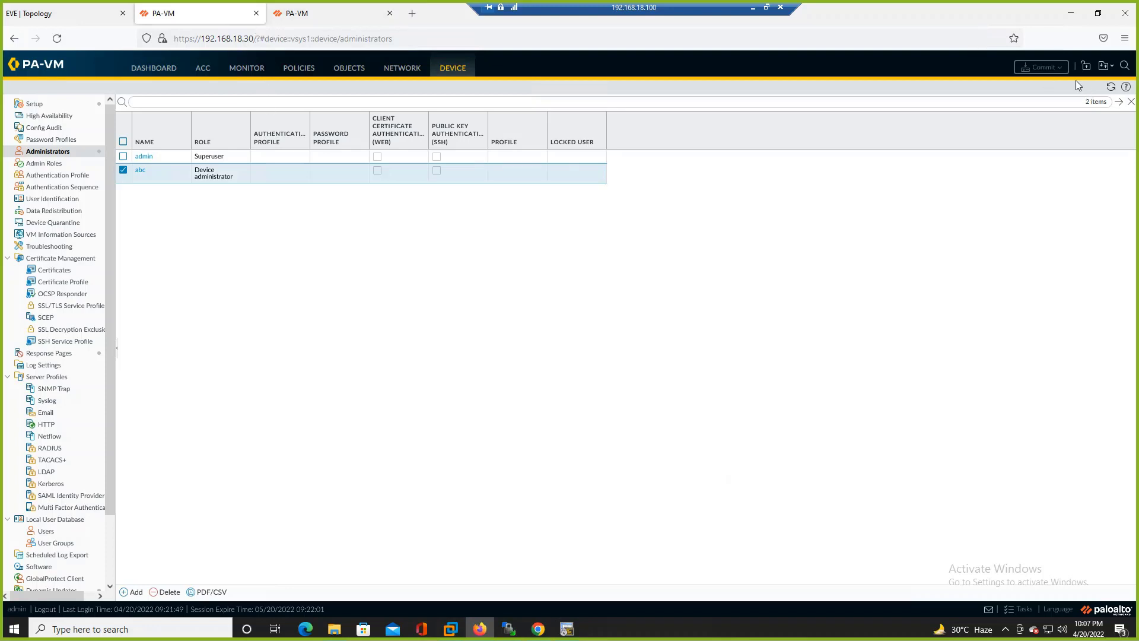
- On the Dashboard, confirm no changes remain uncommitted, dismiss the alert, and close a firewall tab
left_click(331, 13)
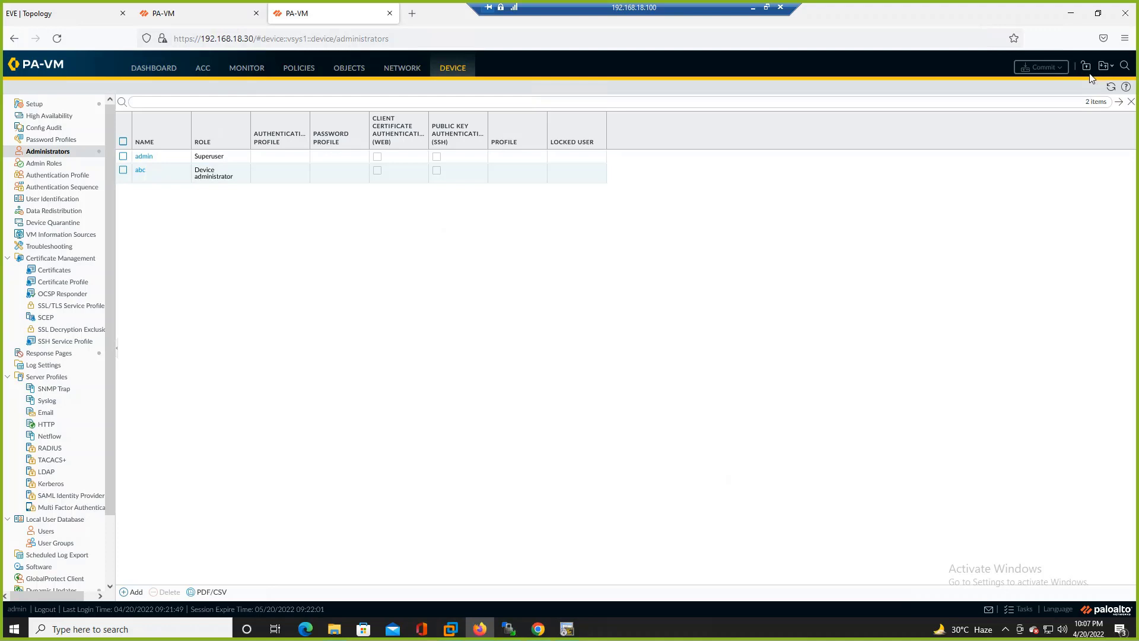
left_click(155, 74)
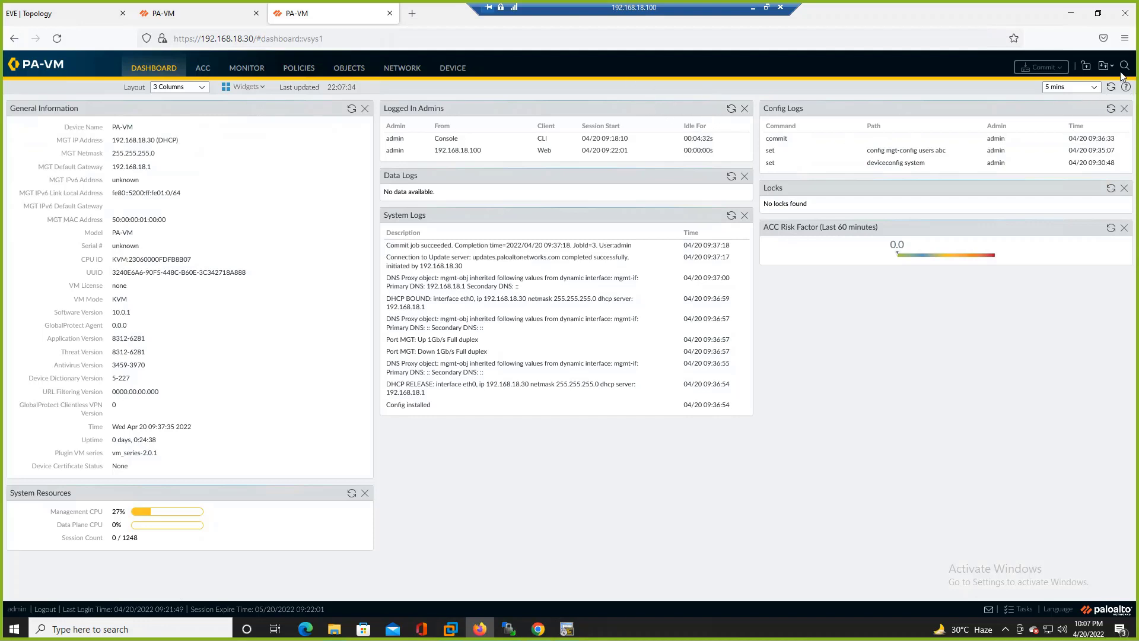
left_click(1058, 68)
left_click(549, 364)
left_click(256, 13)
left_click(255, 13)
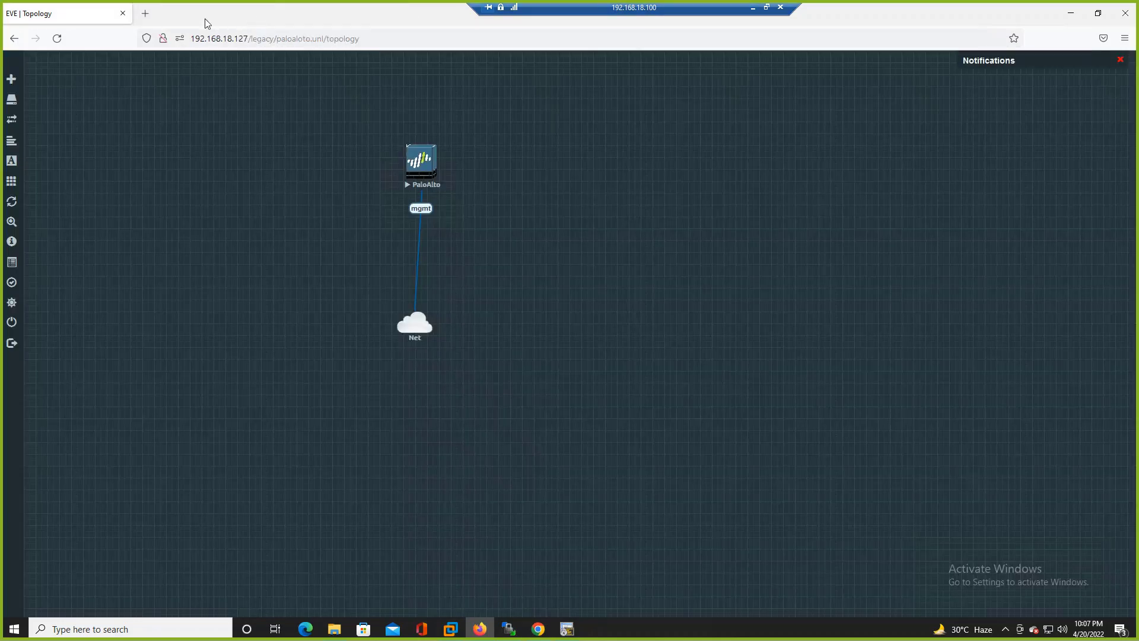
left_click(145, 13)
left_click(208, 38)
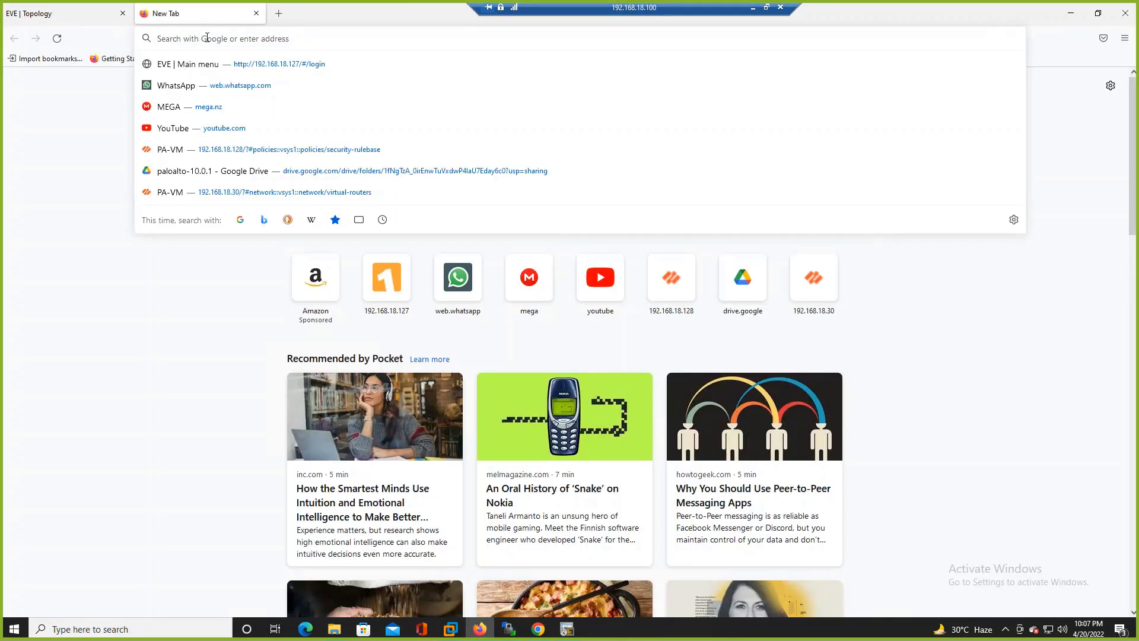
type("1")
left_click(244, 38)
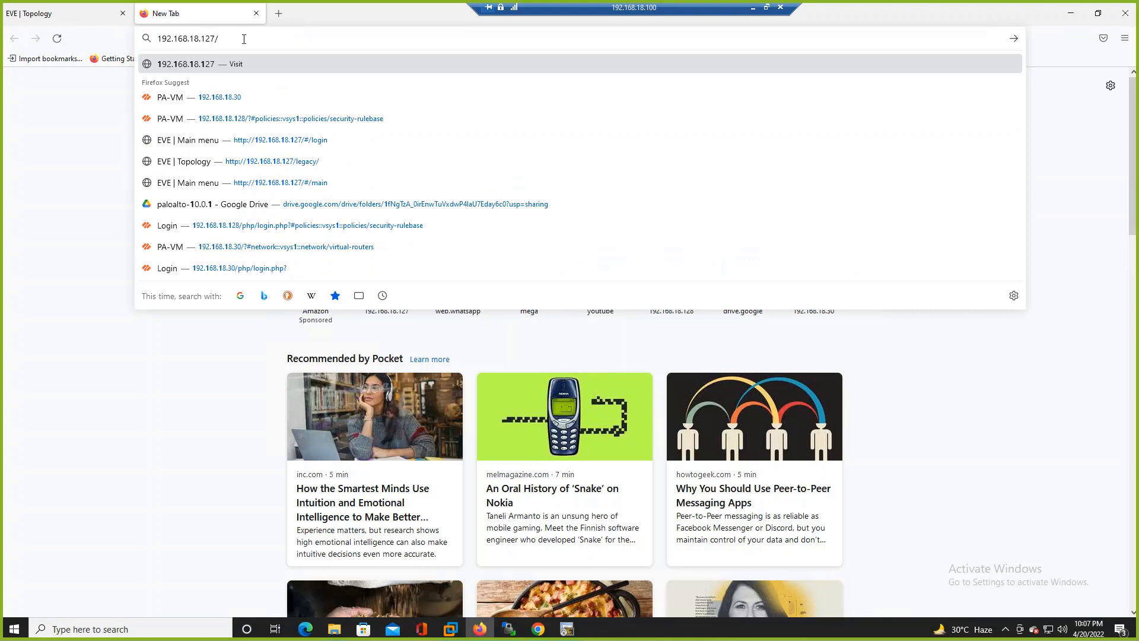
key("BackSpace")
key("BackSpace")
key("BackSpace")
key("BackSpace")
type("30")
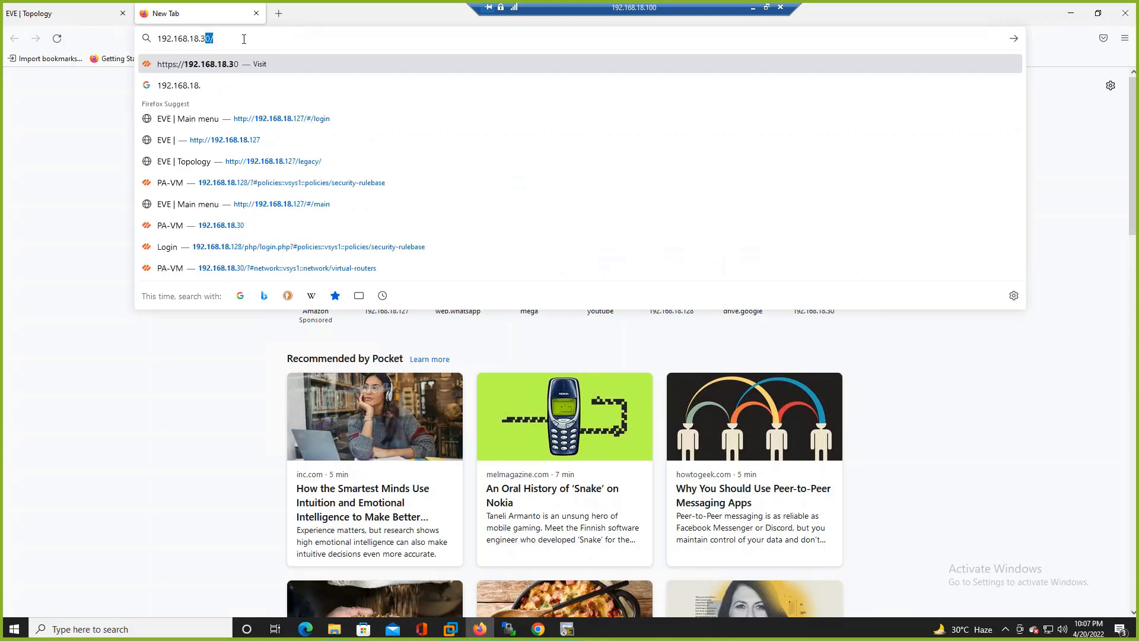
key("Return")
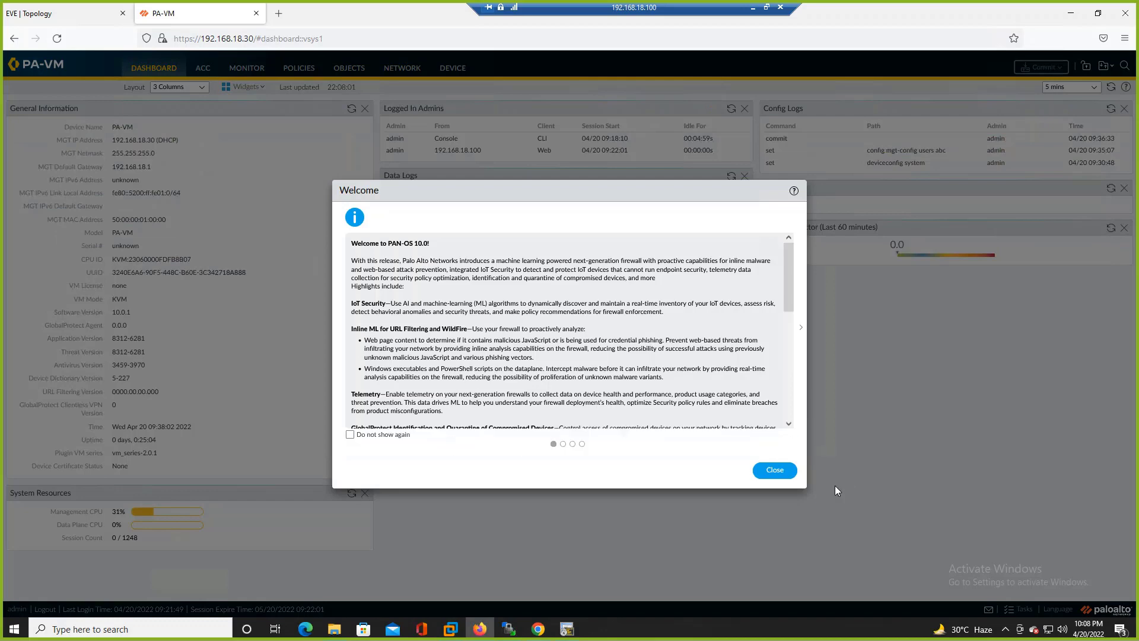
left_click(775, 470)
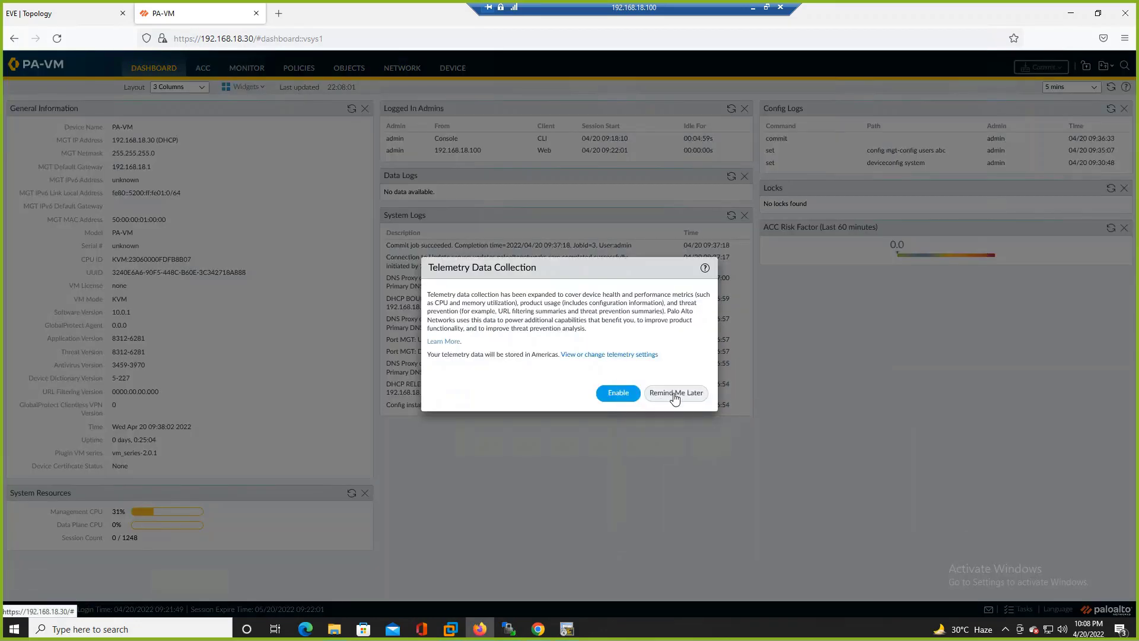
left_click(674, 394)
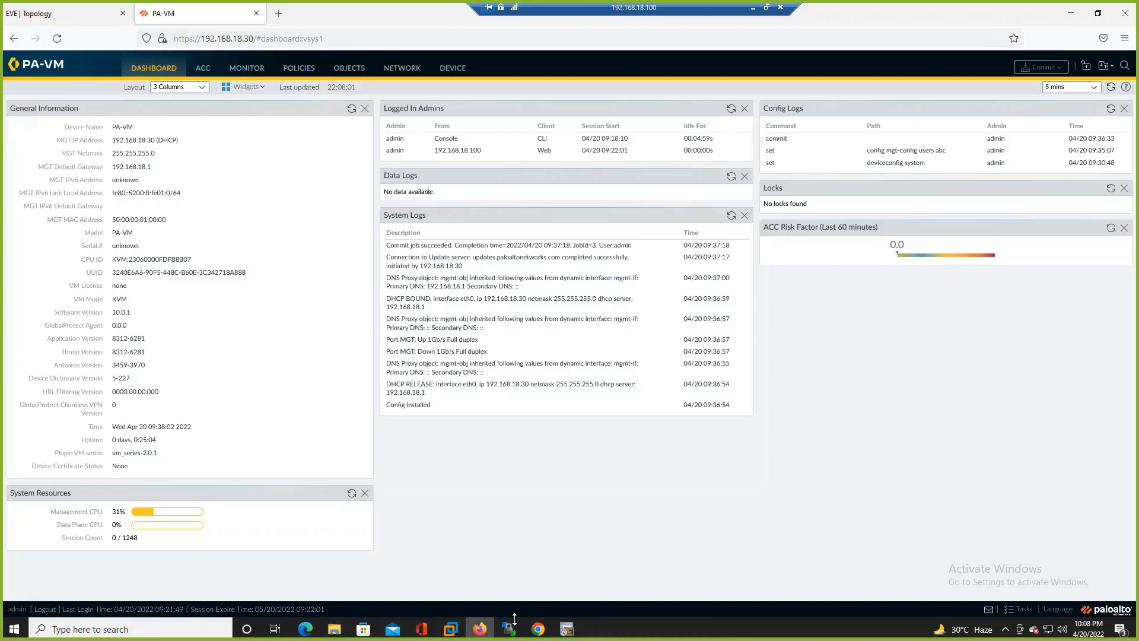
left_click(538, 632)
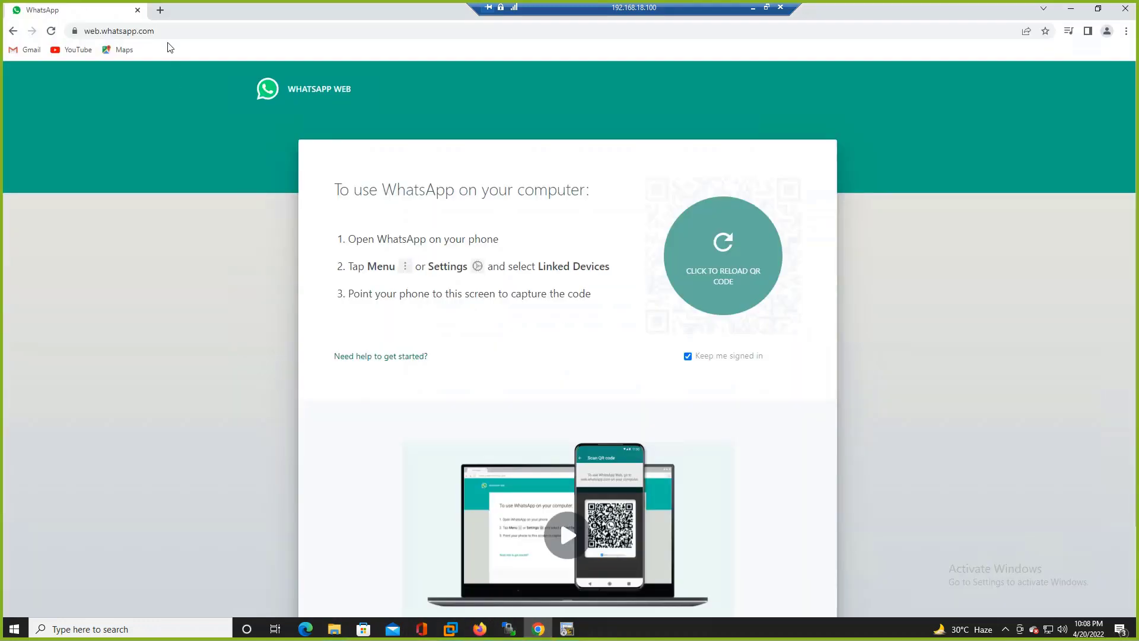
left_click(161, 10)
type("1")
key("End")
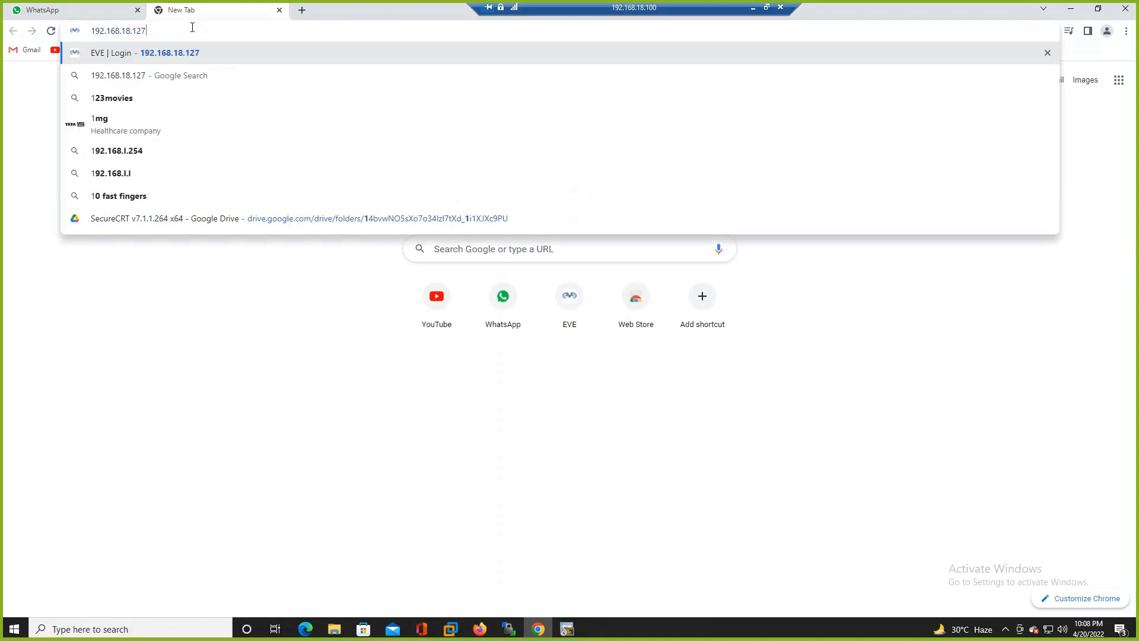
key("BackSpace")
key("BackSpace")
key("BackSpace")
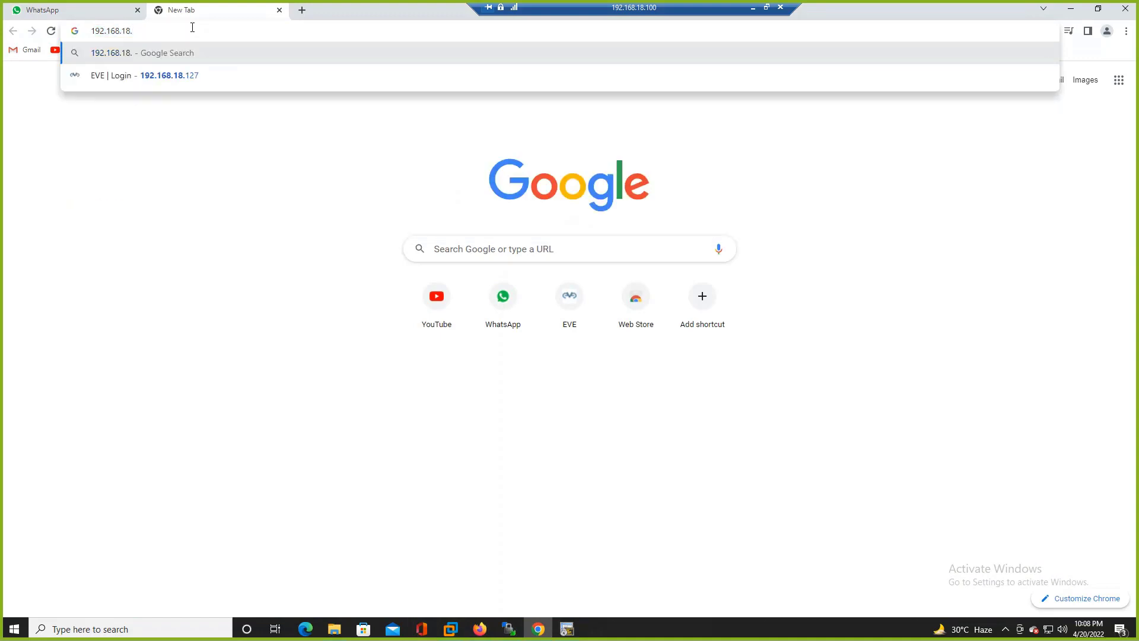
type("30")
key("Return")
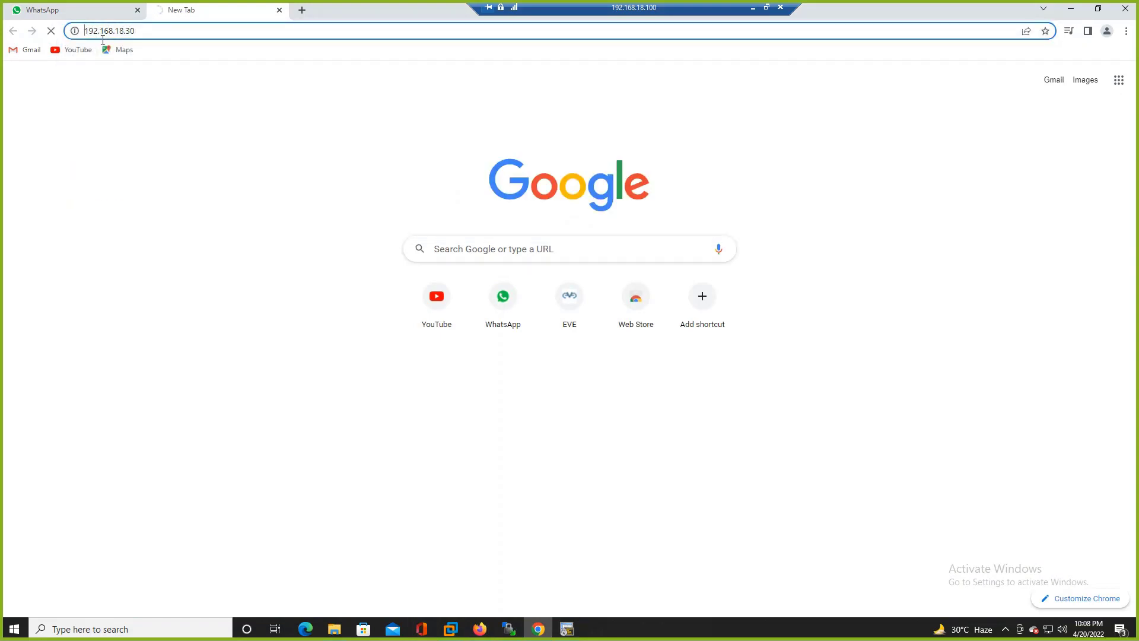
type("https")
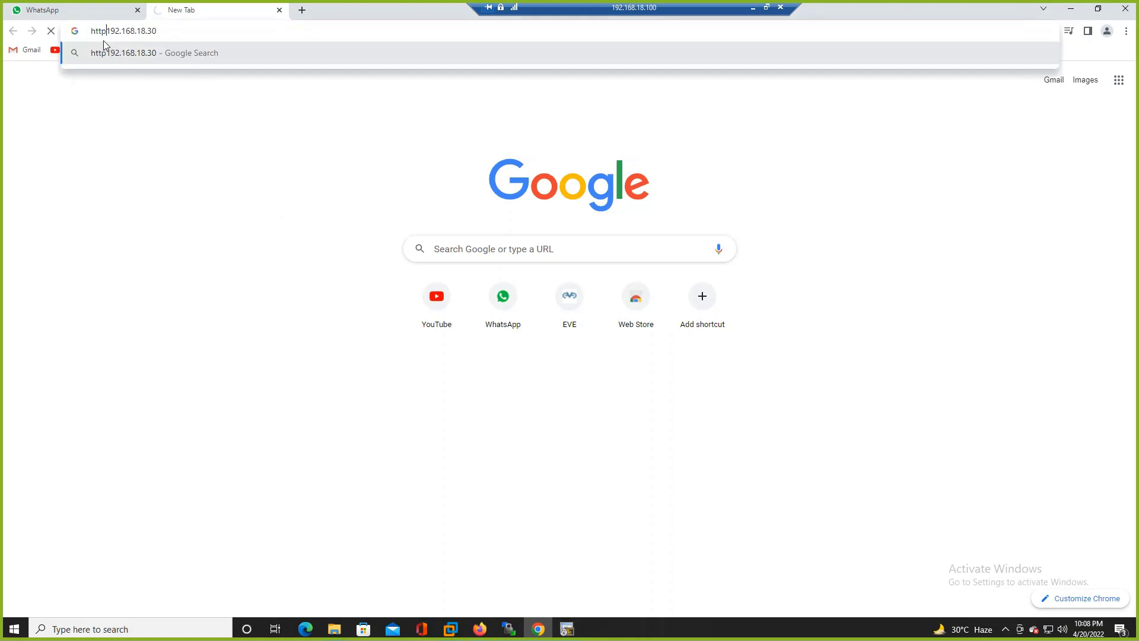
type("://")
key("Return")
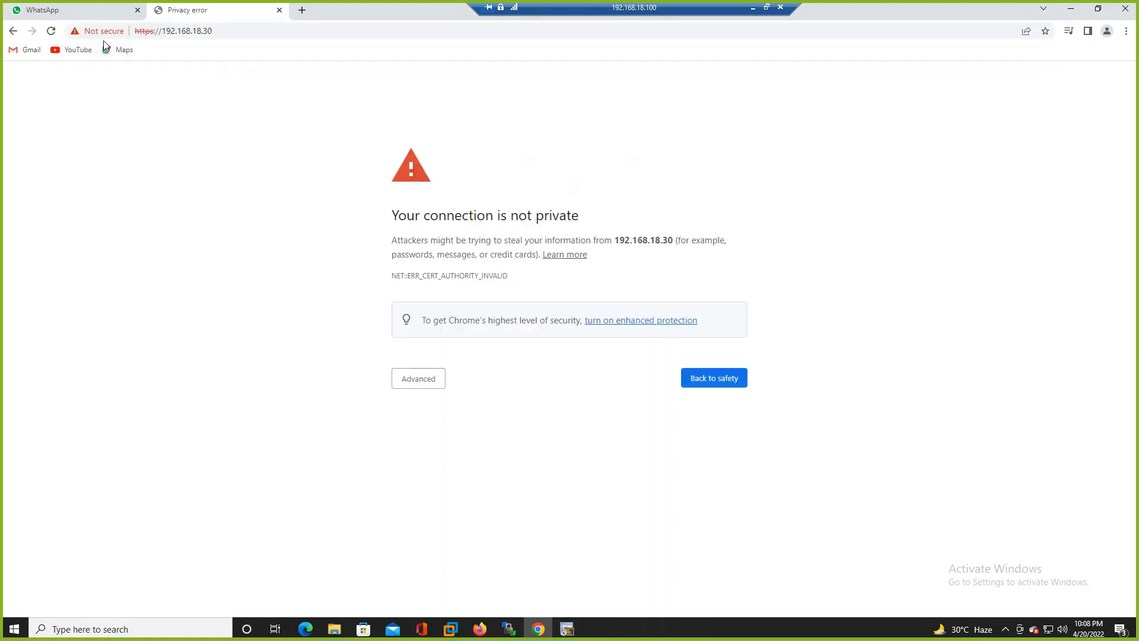
- Proceed past the certificate warning and enter the username abc
left_click(398, 383)
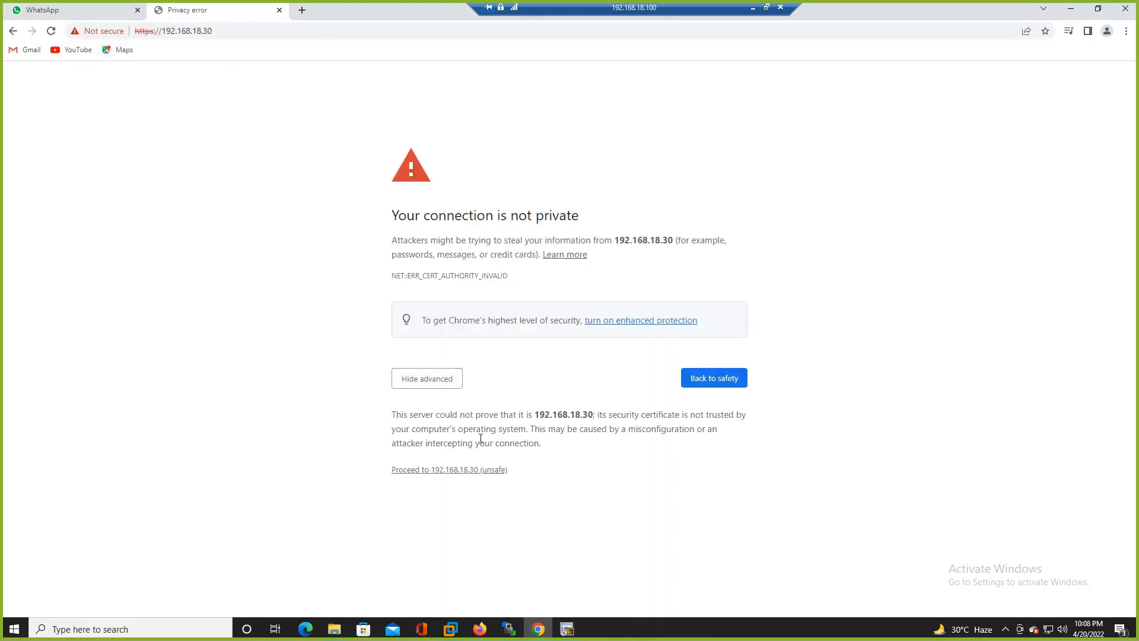
left_click(475, 471)
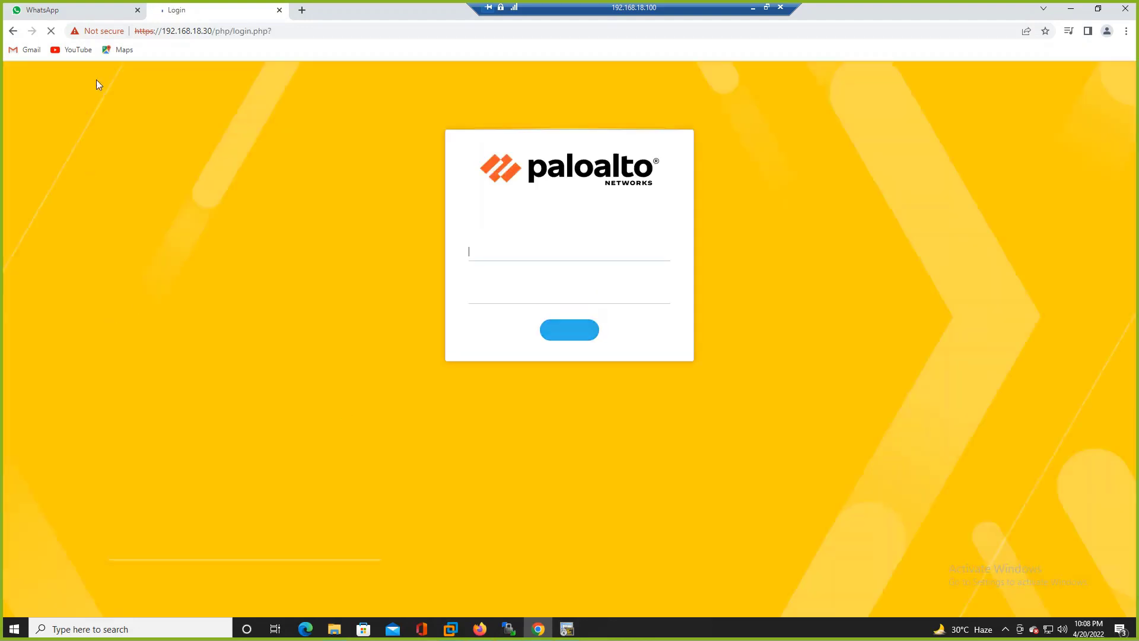
type("abc")
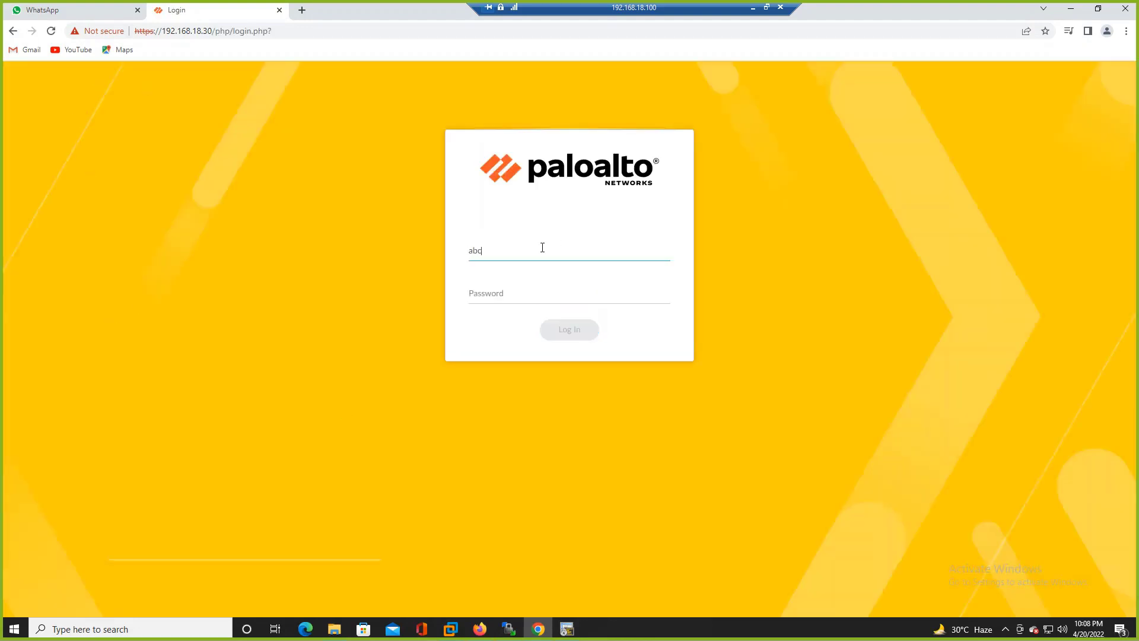
key("Tab")
- Enter abc's password, log in, and dismiss the Welcome and Telemetry dialogs
type("ab")
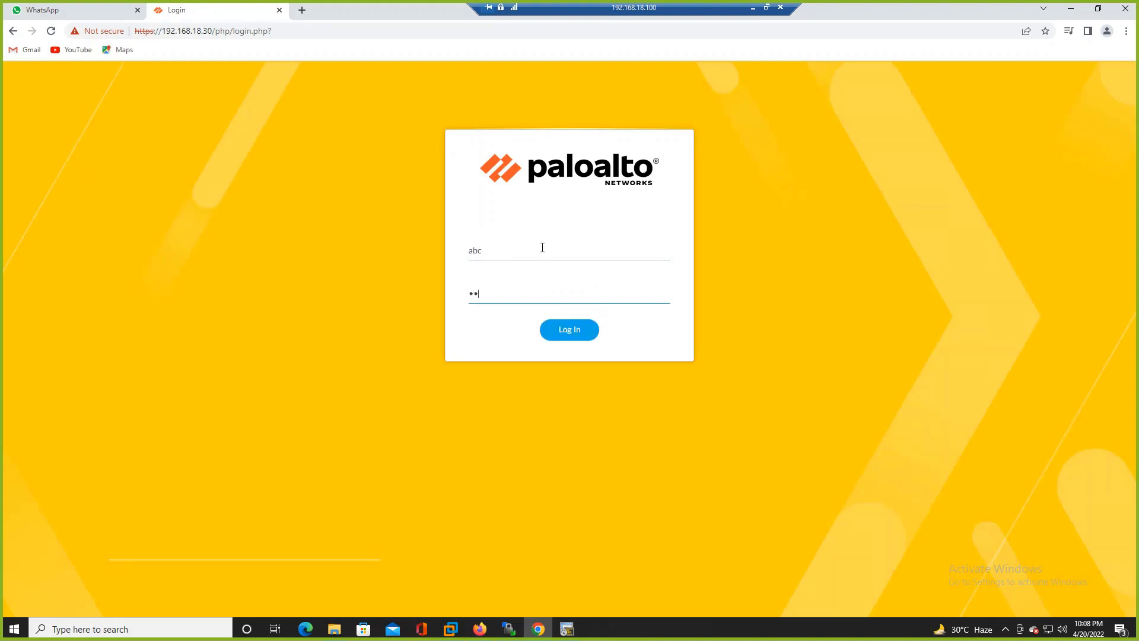
left_click(570, 337)
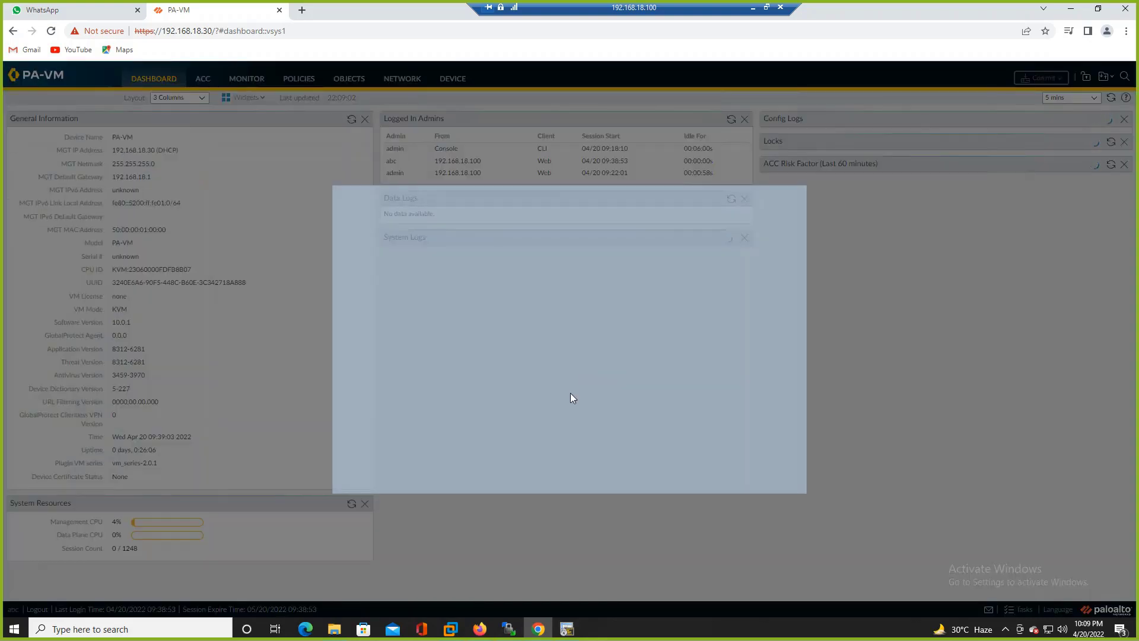
left_click(777, 474)
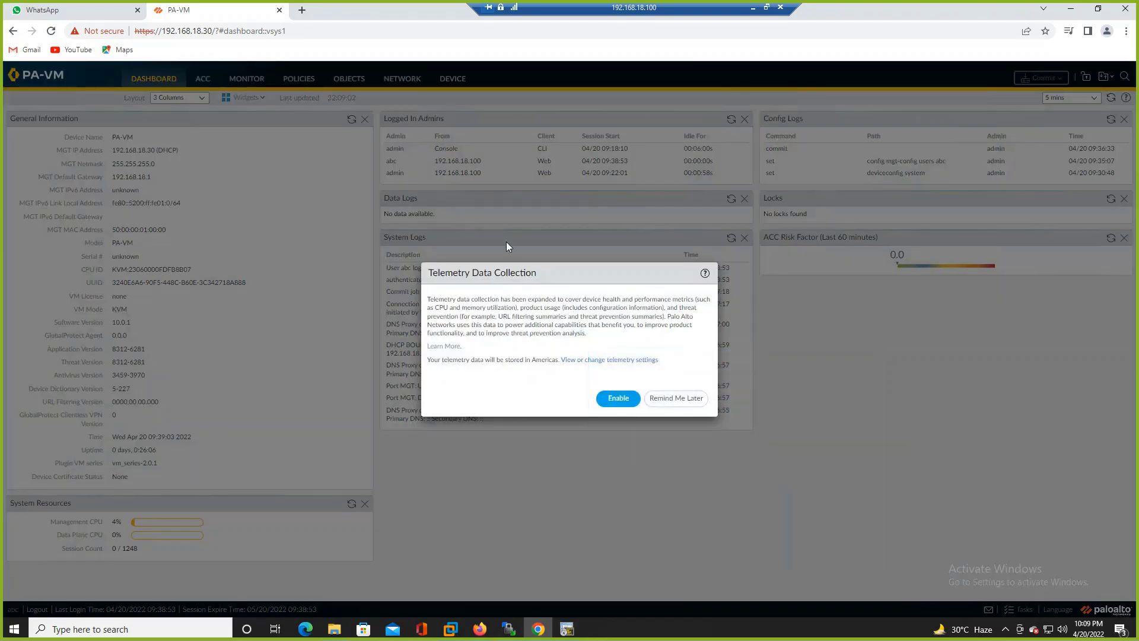
left_click(677, 399)
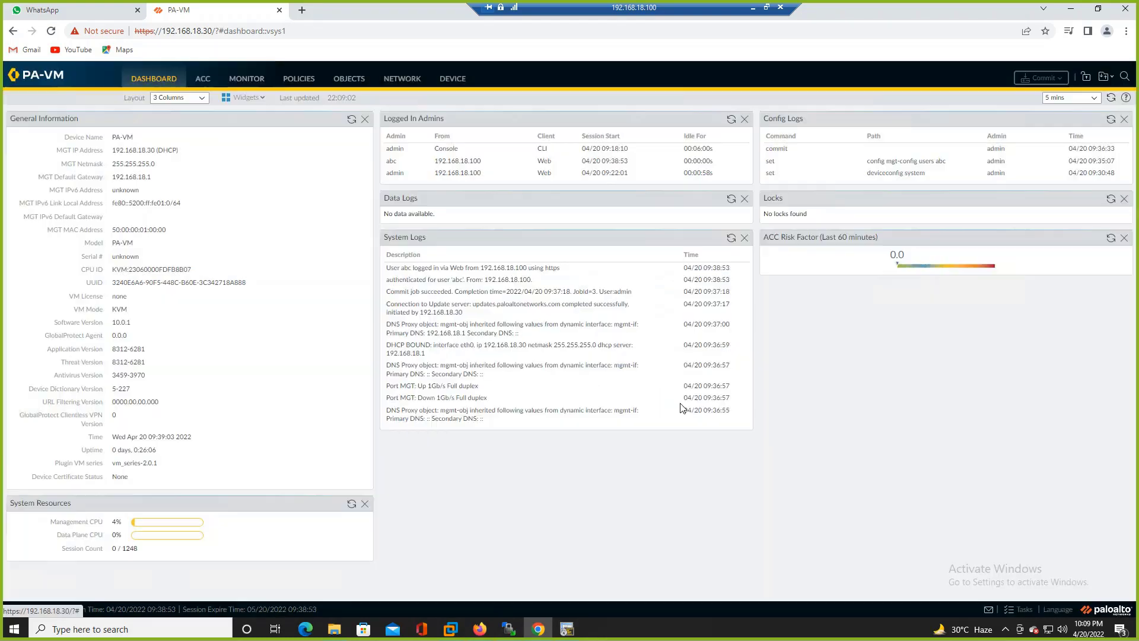
- Open Device > Administrators to confirm only abc is listed as Device administrator
left_click(451, 79)
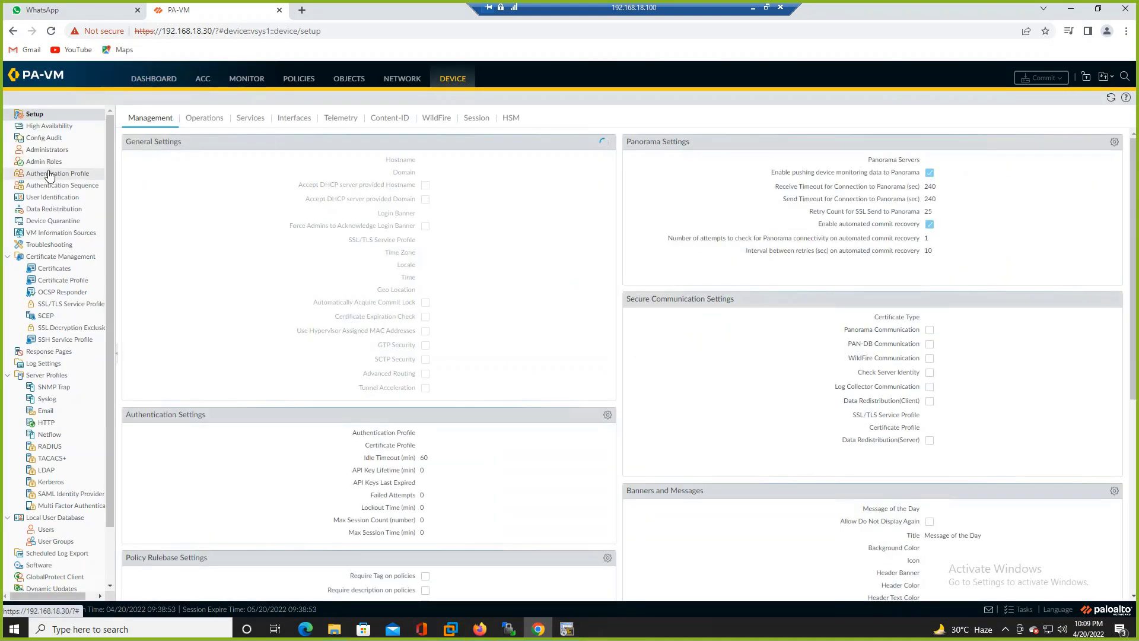
left_click(57, 152)
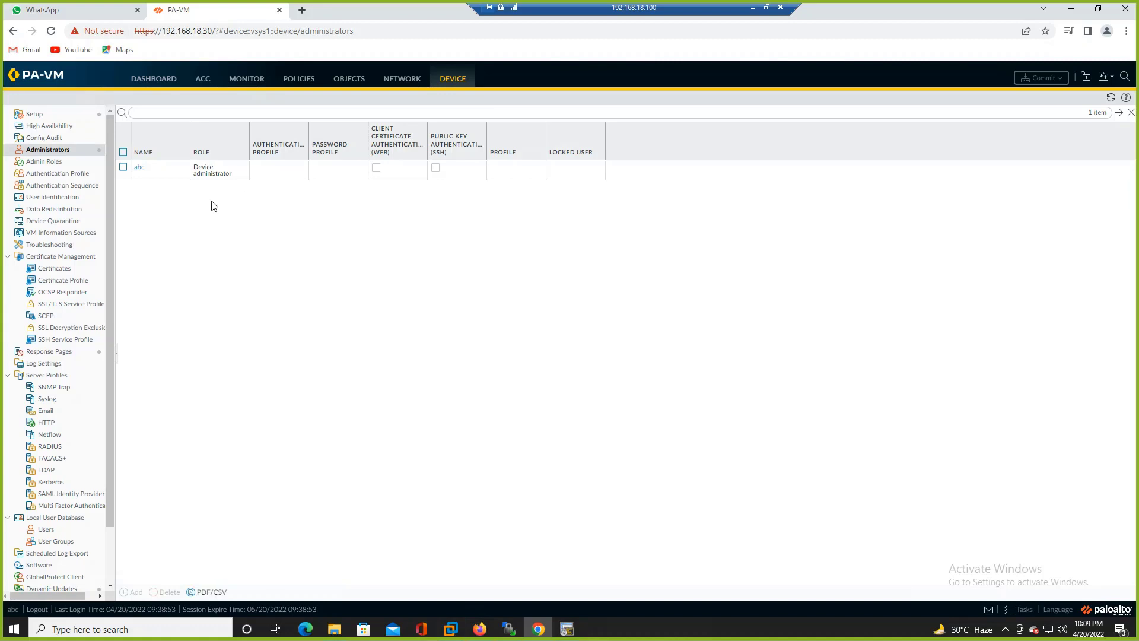
key("alt+Tab")
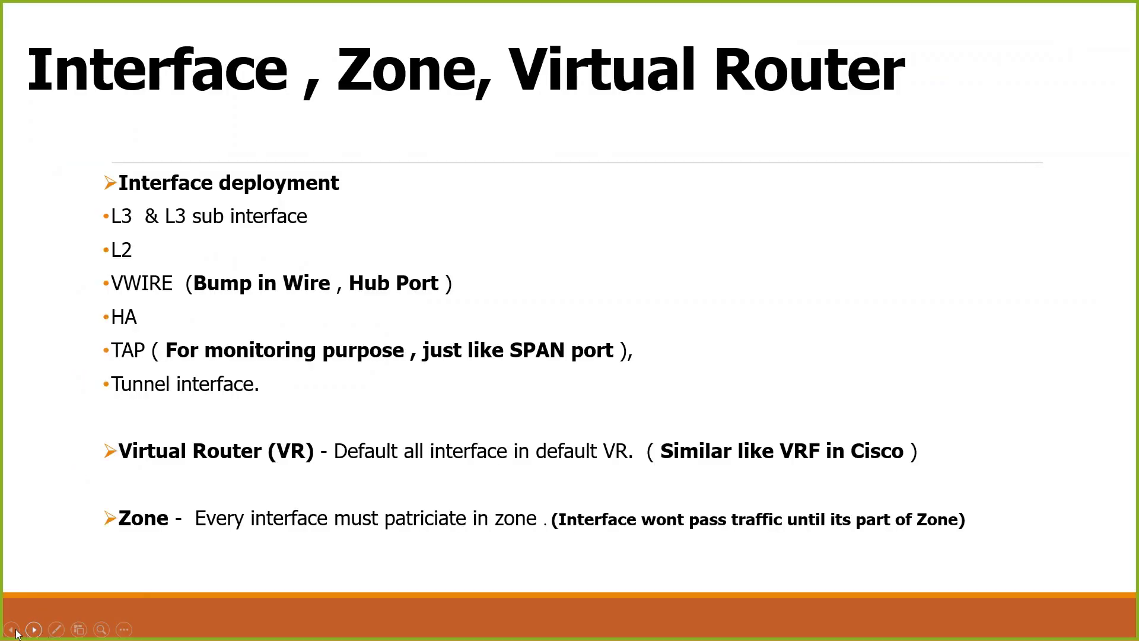
- Step the slideshow back two slides toward the Day 3 agenda slide
left_click(34, 629)
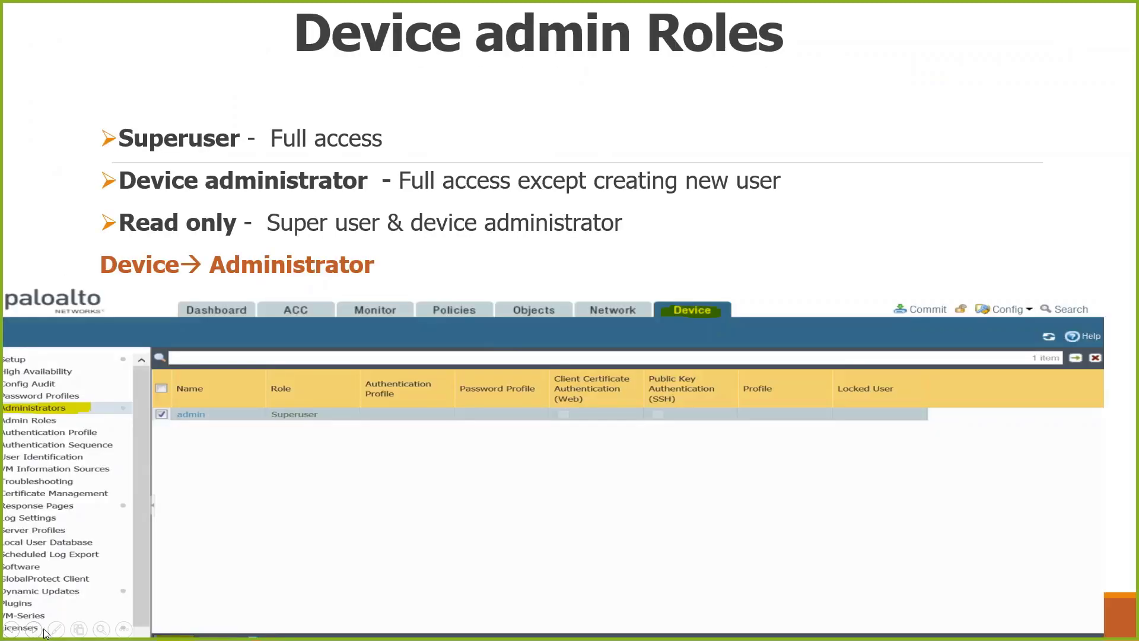
left_click(34, 629)
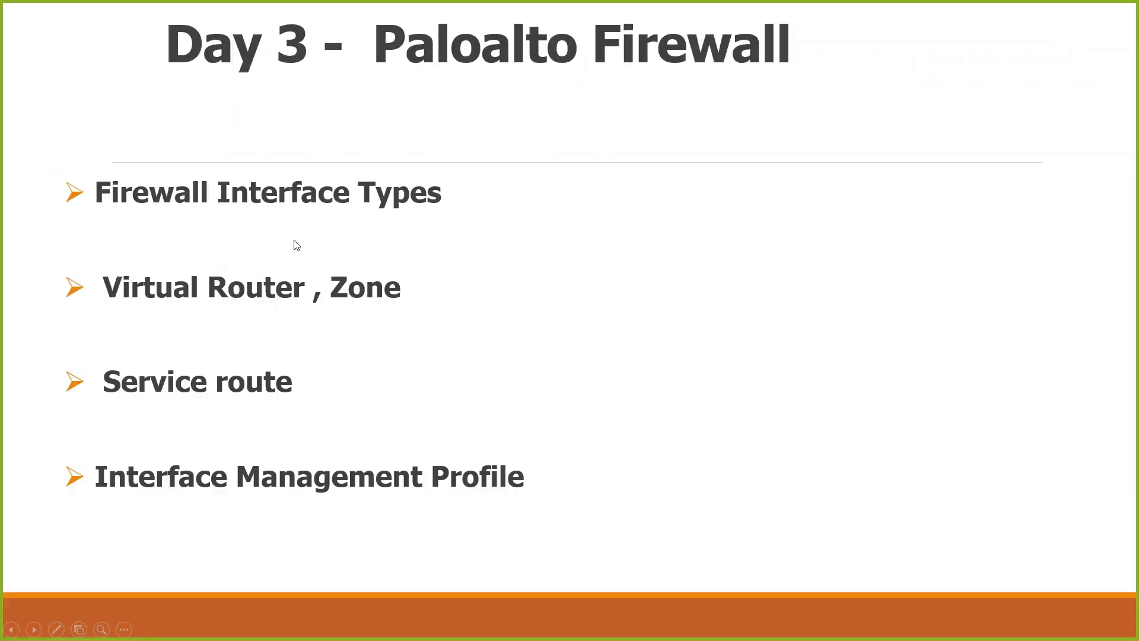